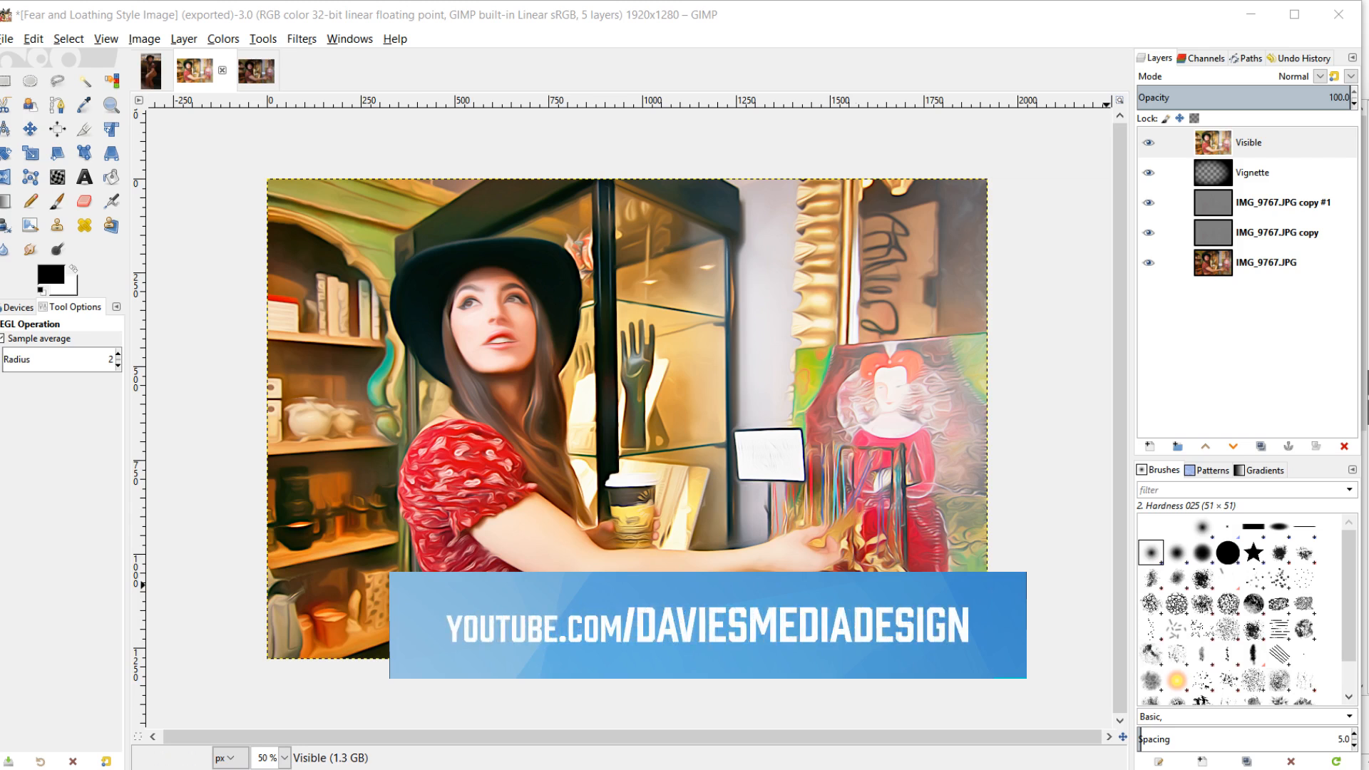
Hide the Visible layer and show it again to compare the stylized image with the photo underneath
{"action": "left_click", "coordinate": [1150, 142]}
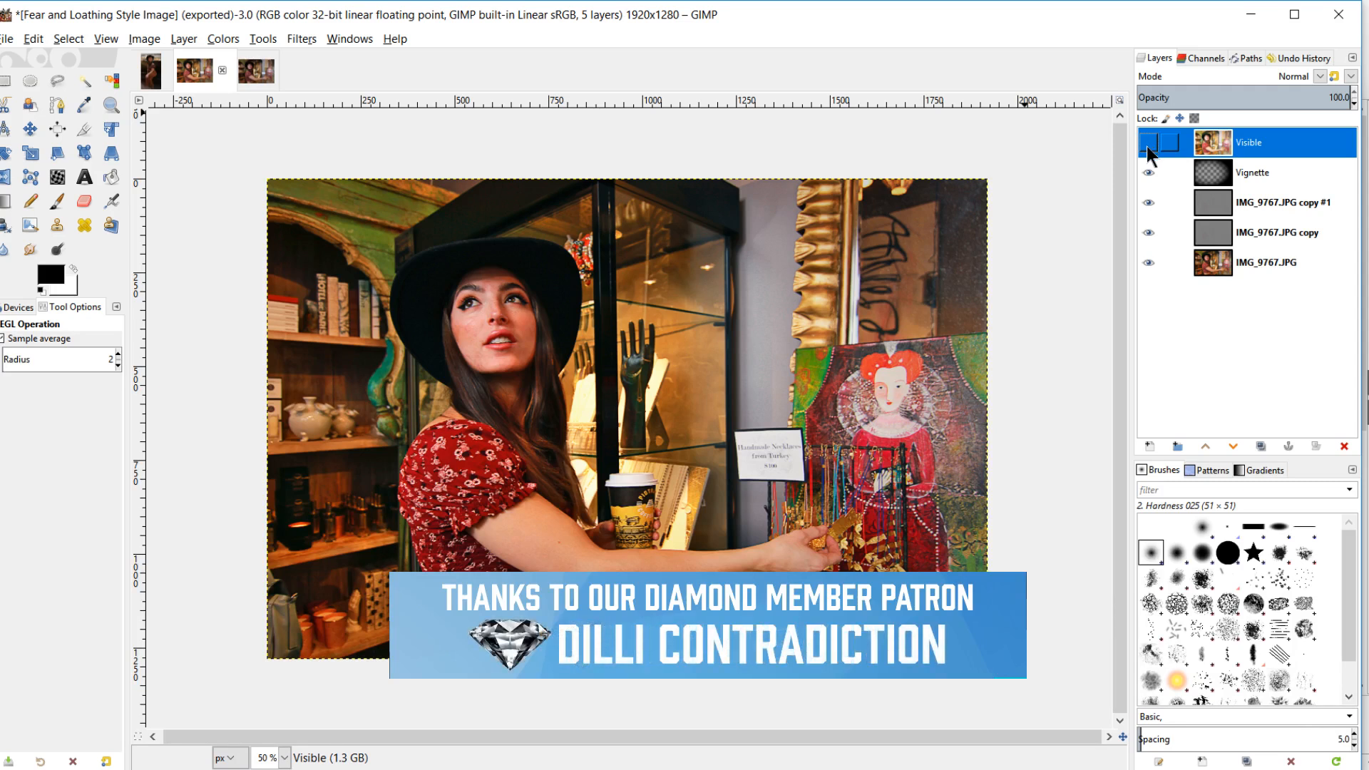
{"action": "left_click", "coordinate": [1148, 142]}
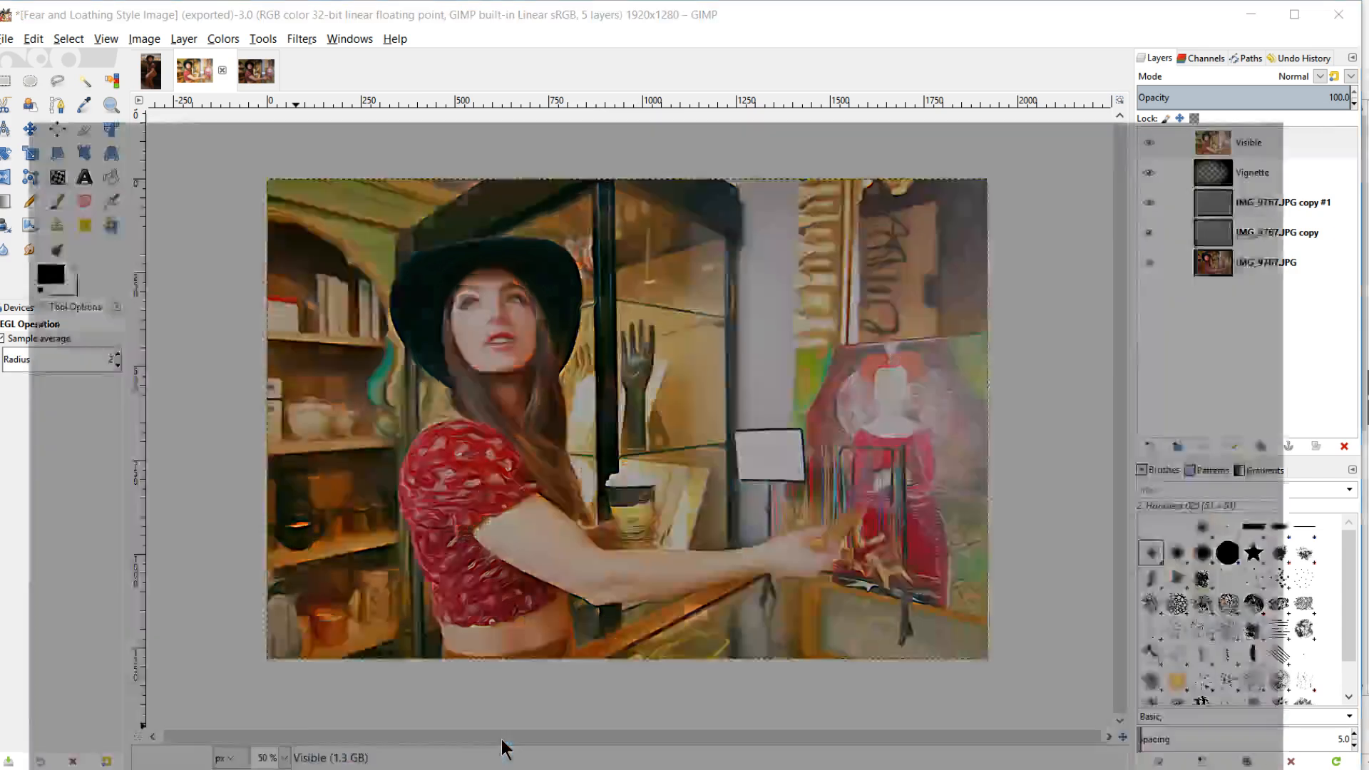
Switch to Chrome and look through the Davies Media Design home page down to its channel support section
{"action": "left_click", "coordinate": [502, 738]}
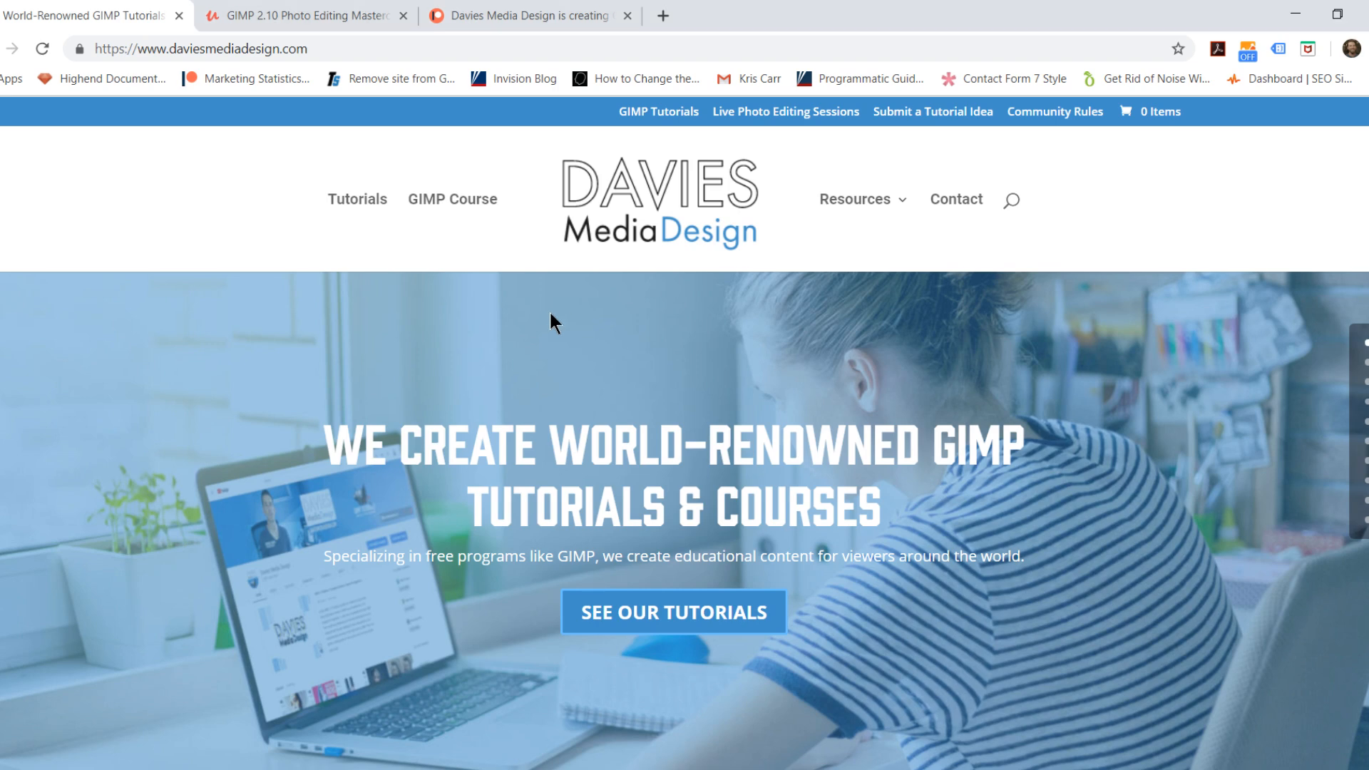
{"action": "scroll", "coordinate": [549, 314], "scroll_direction": "down", "scroll_amount": 5}
{"action": "scroll", "coordinate": [548, 314], "scroll_direction": "down", "scroll_amount": 10}
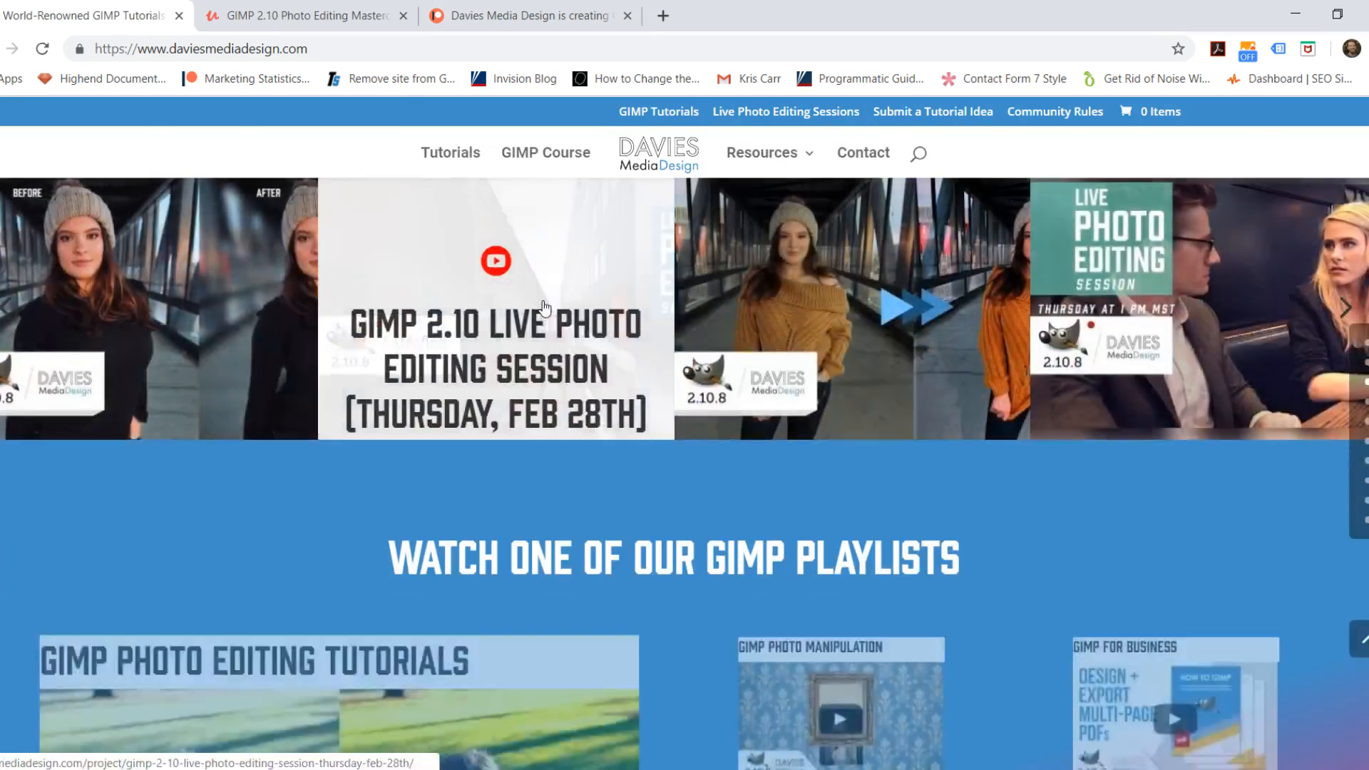
{"action": "scroll", "coordinate": [542, 303], "scroll_direction": "down", "scroll_amount": 10}
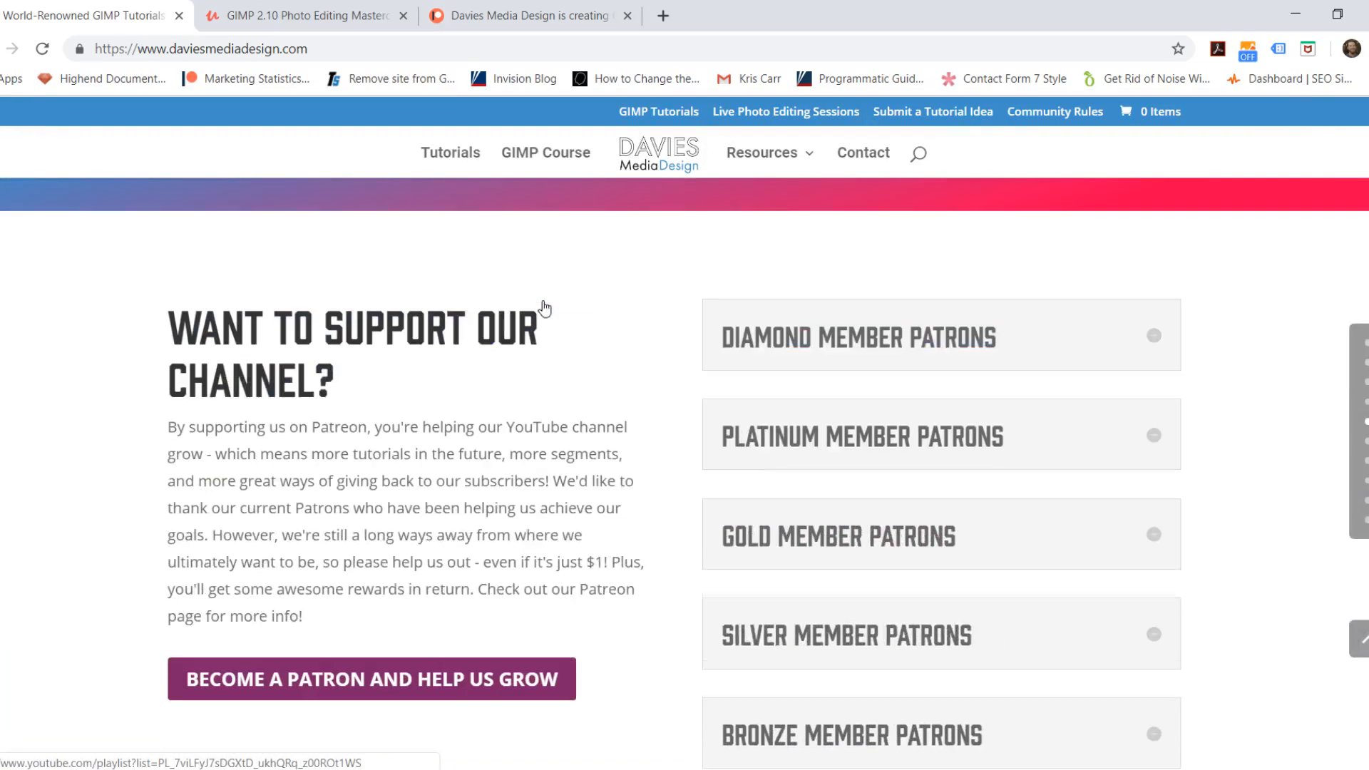
View the Udemy GIMP 2.10 Photo Editing Masterclass page and the Davies Media Design Patreon page, and return to GIMP
{"action": "left_click", "coordinate": [311, 14]}
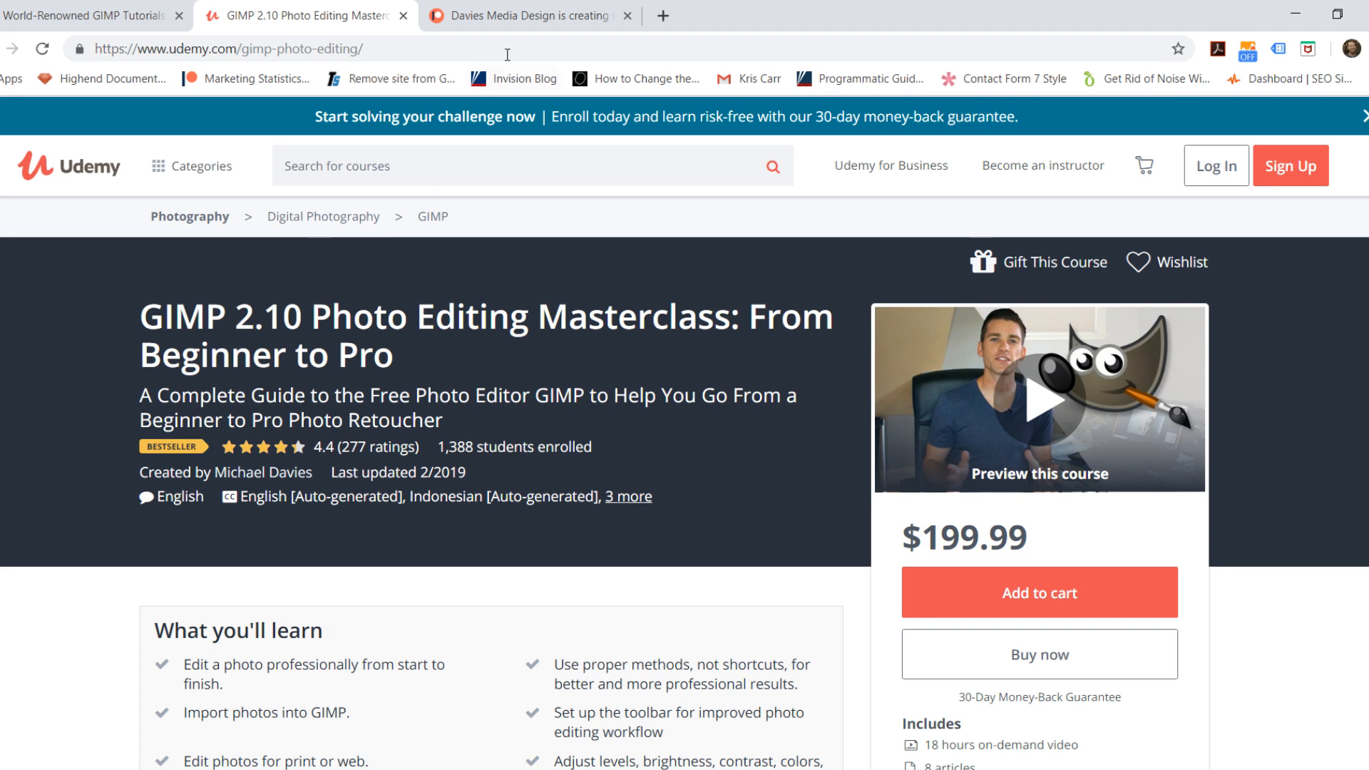
{"action": "left_click", "coordinate": [514, 18]}
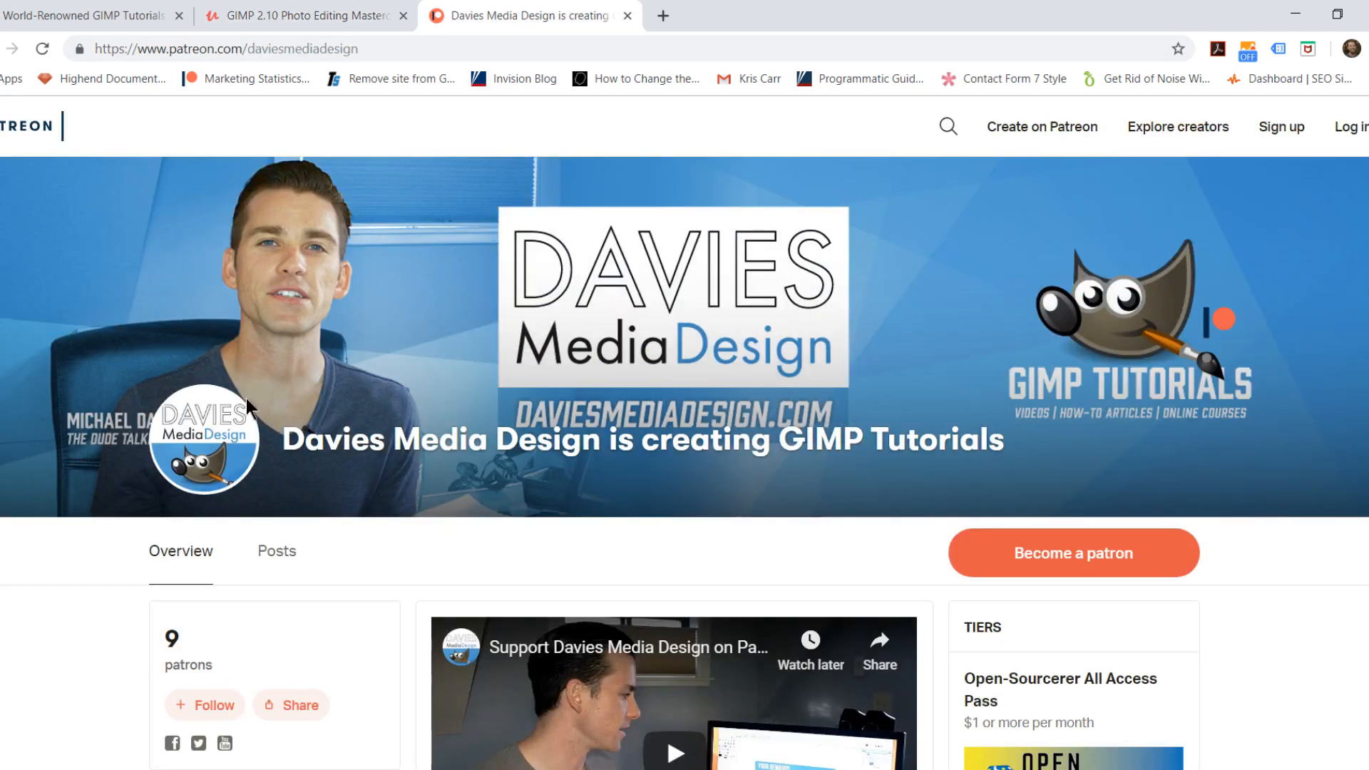
{"action": "scroll", "coordinate": [243, 391], "scroll_direction": "down", "scroll_amount": 8}
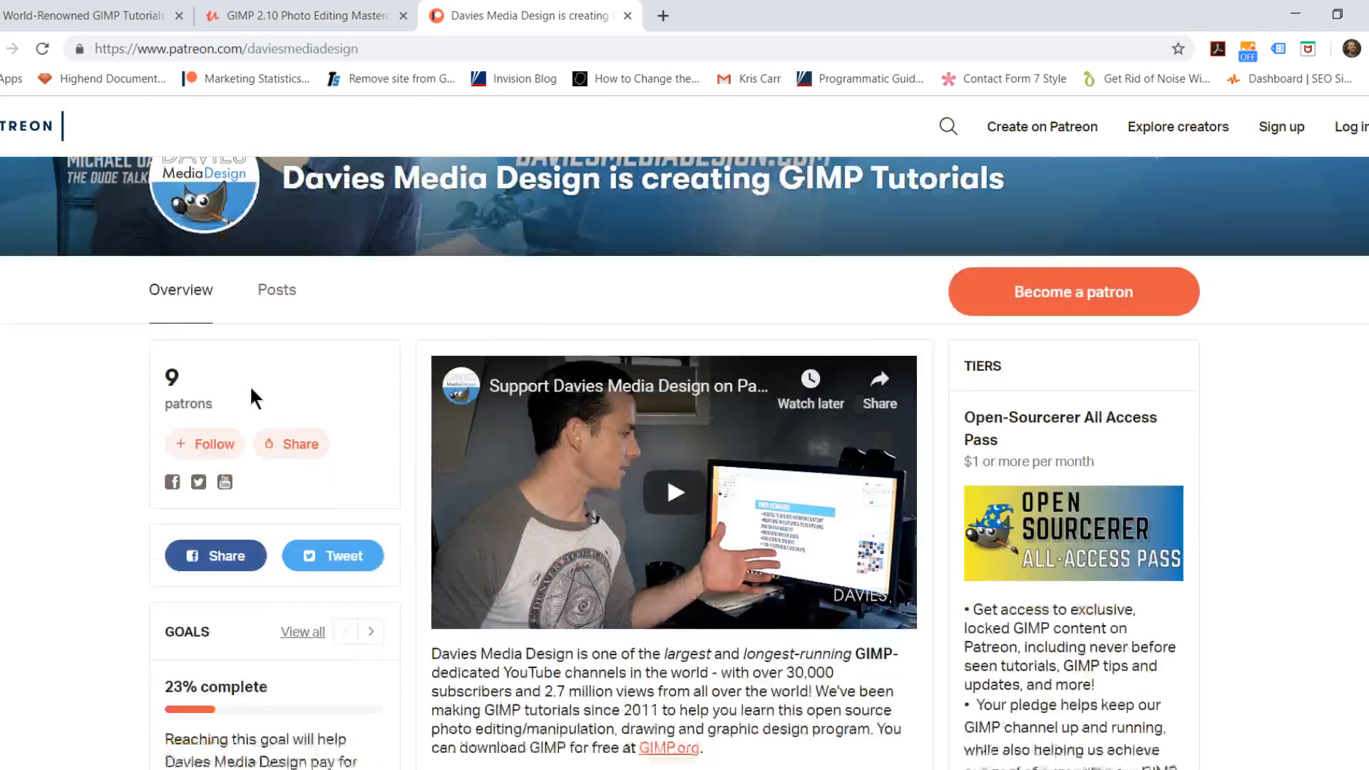
{"action": "scroll", "coordinate": [301, 381], "scroll_direction": "up", "scroll_amount": 8}
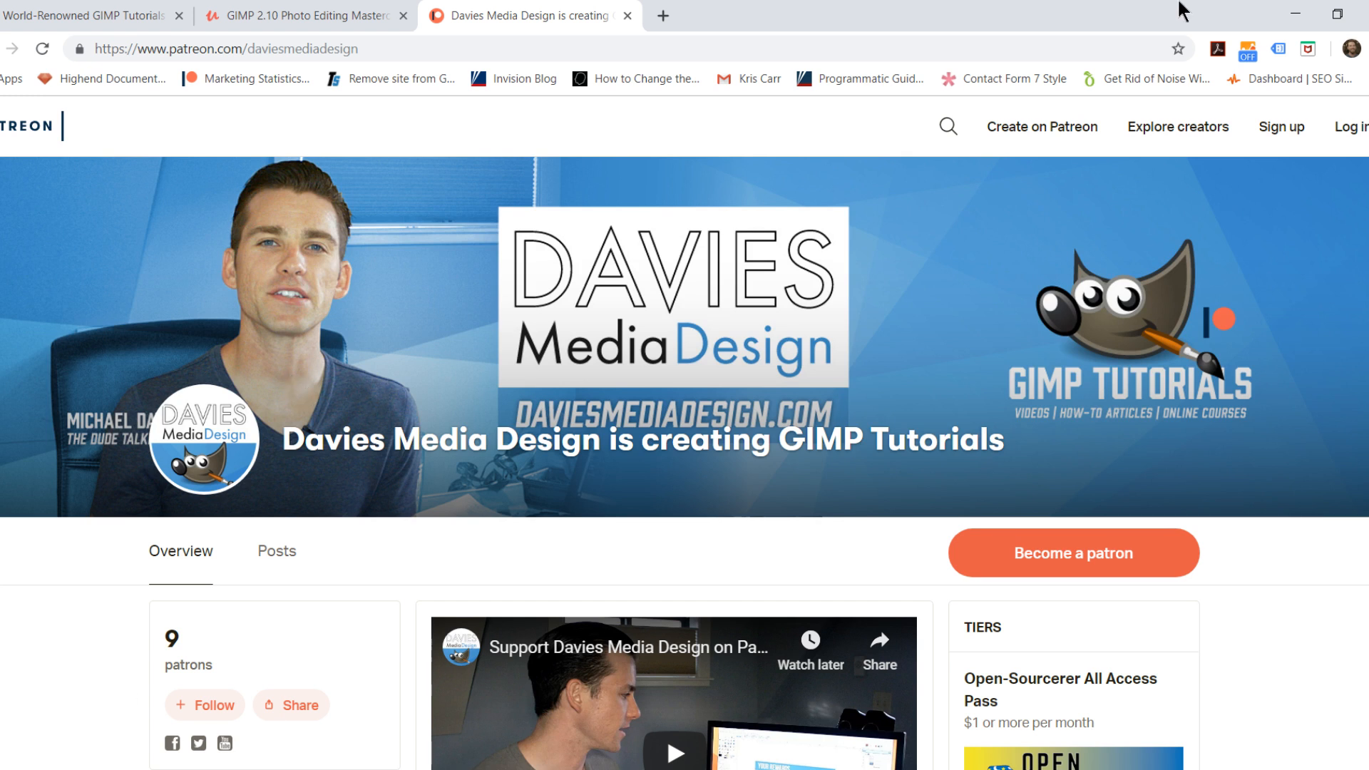
{"action": "left_click", "coordinate": [1296, 18]}
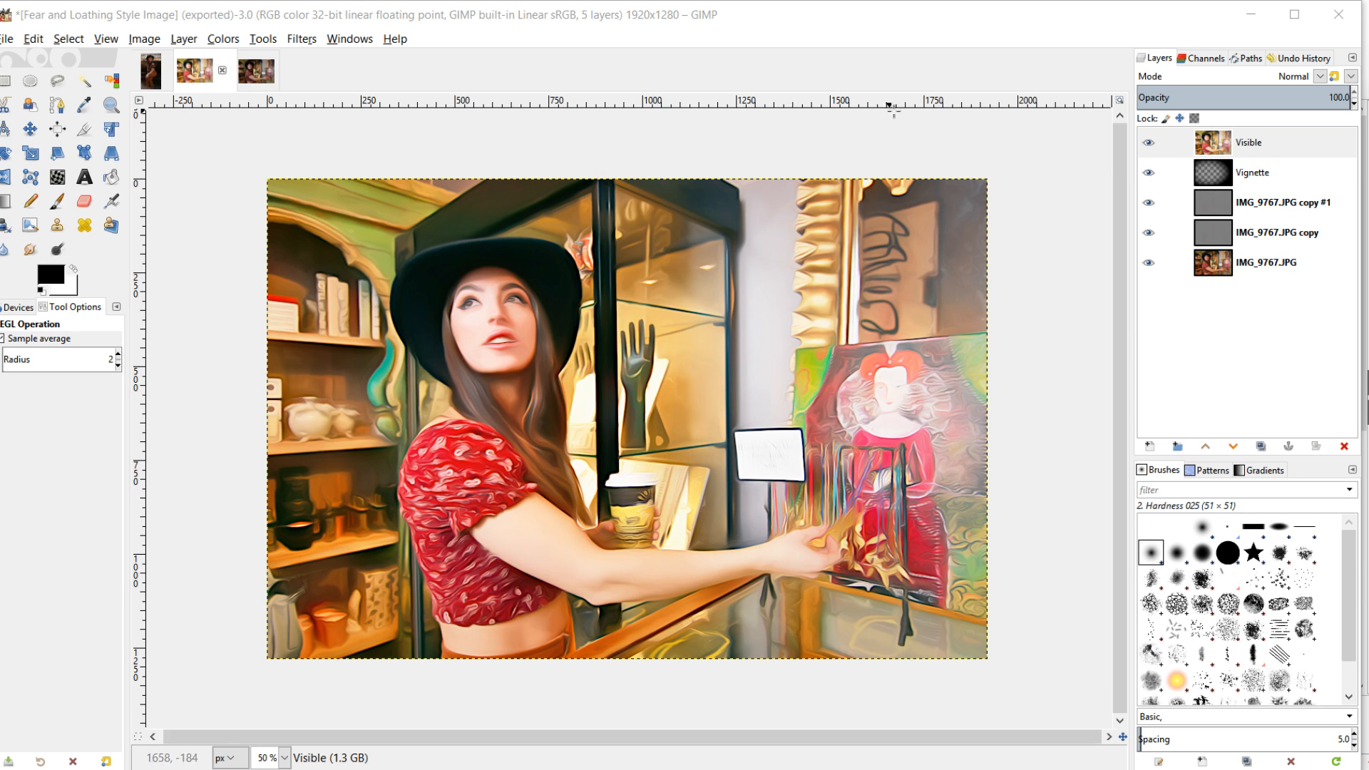
Open the recently used image IMG_9767.JPG and fit the whole photo in view
{"action": "left_click", "coordinate": [6, 38]}
{"action": "mouse_move", "coordinate": [76, 148]}
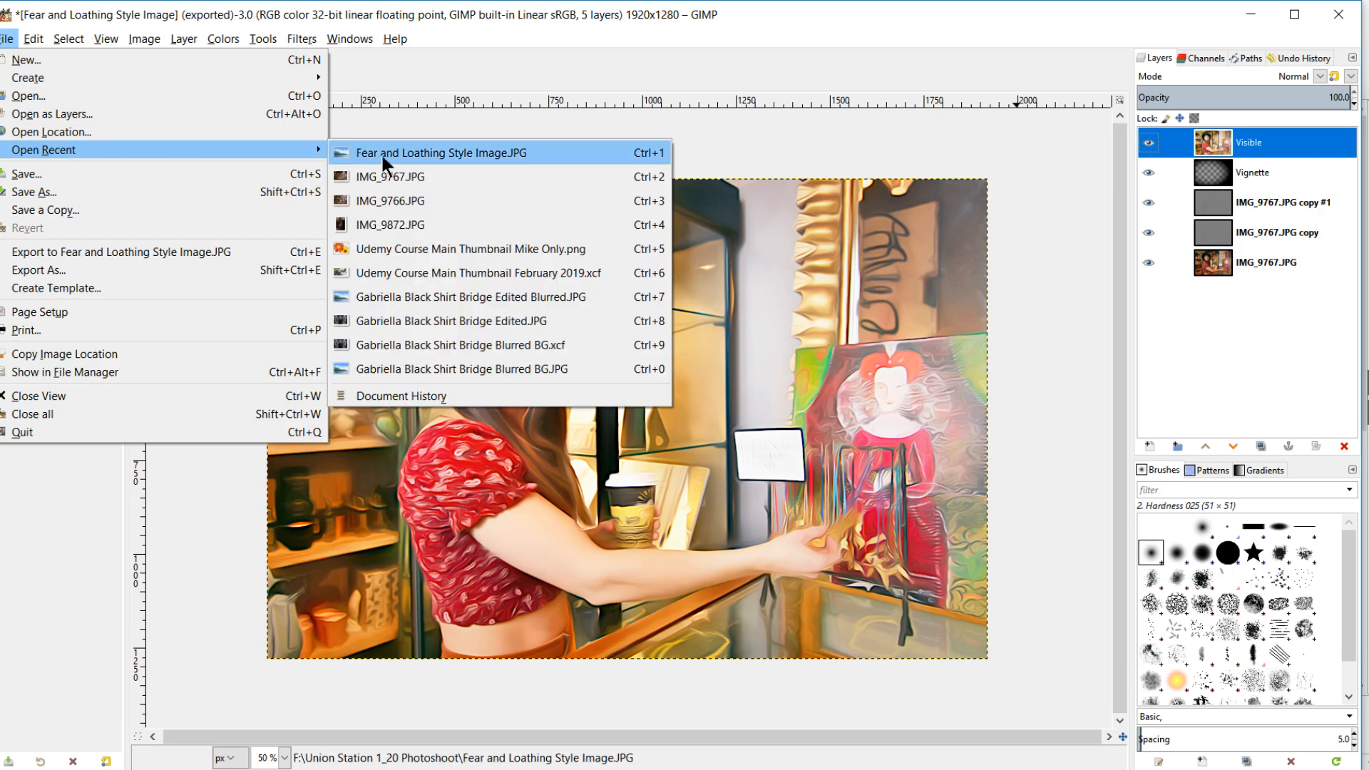
{"action": "left_click", "coordinate": [459, 176]}
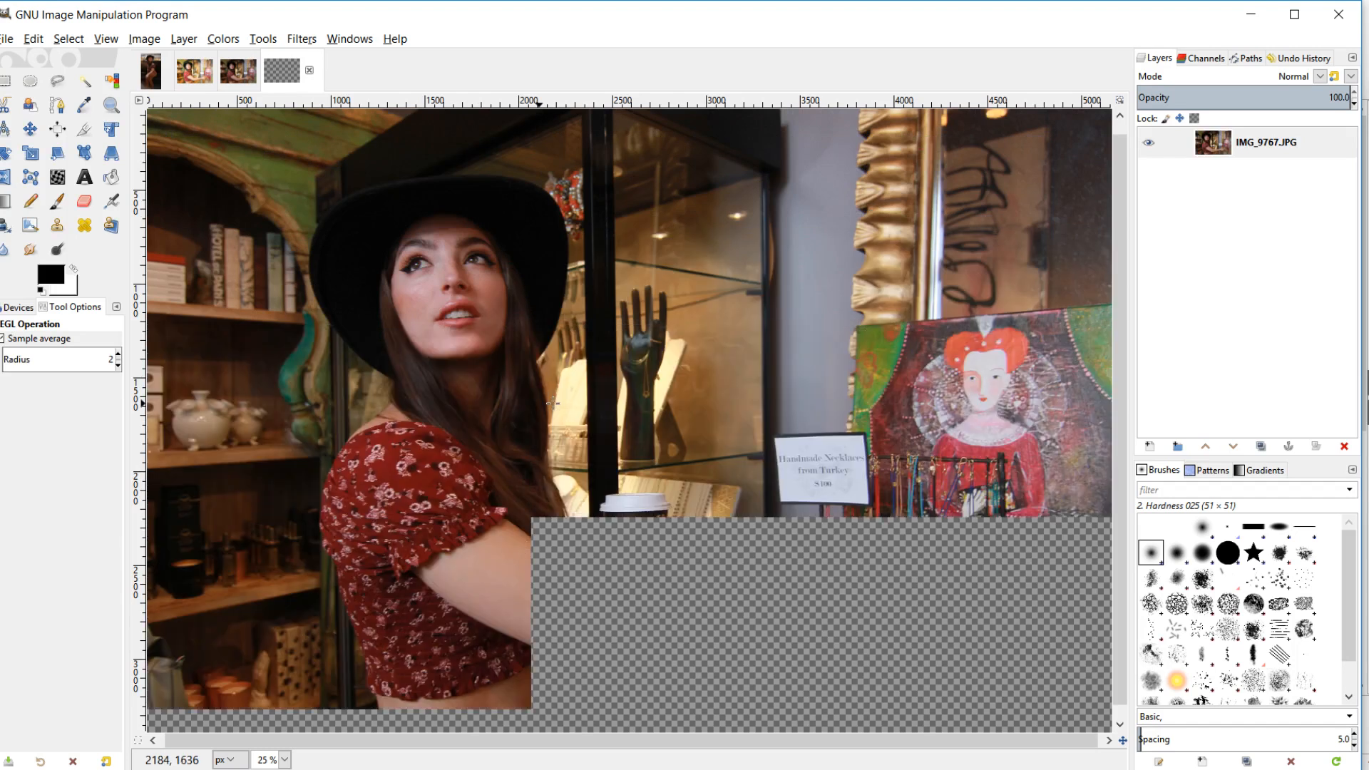
{"action": "key", "text": "minus"}
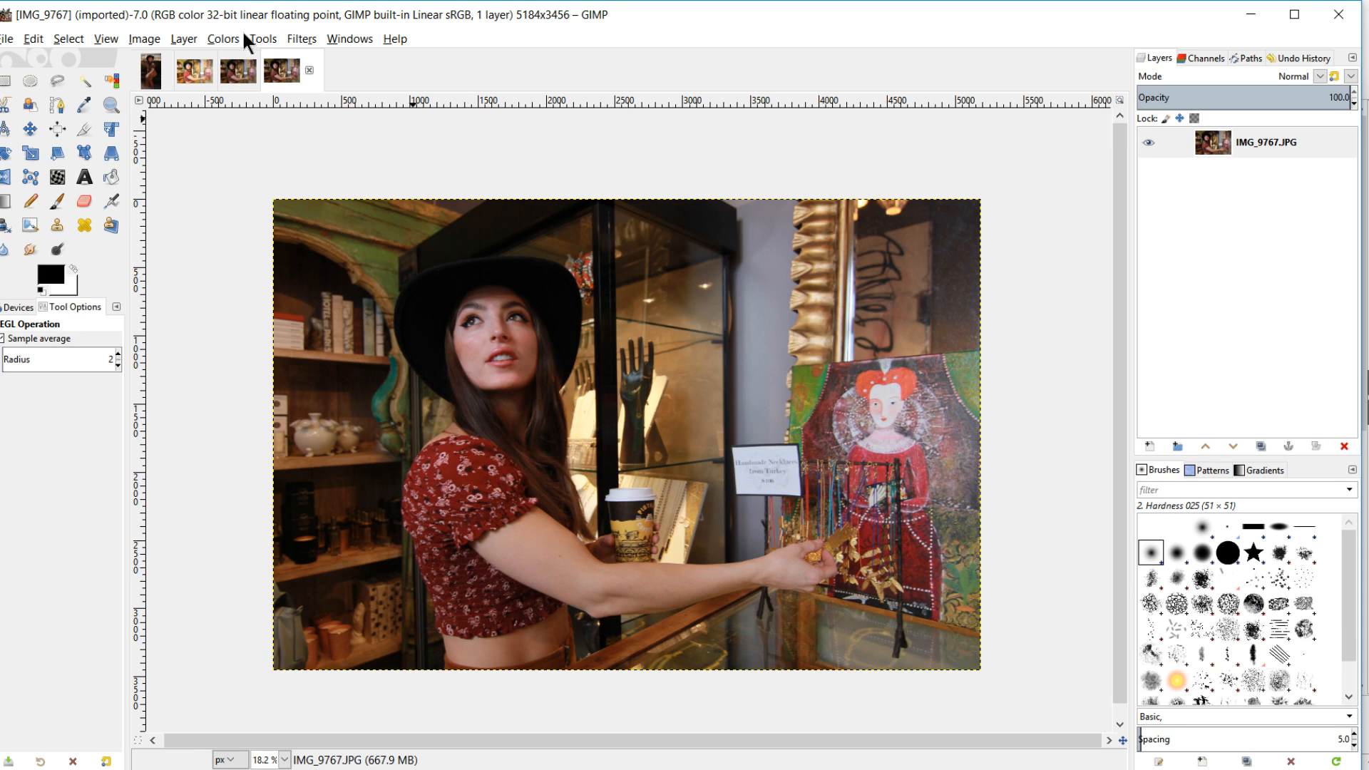
Scale the image to a width of 1920 px, keeping its proportions and NoHalo interpolation
{"action": "left_click", "coordinate": [222, 40]}
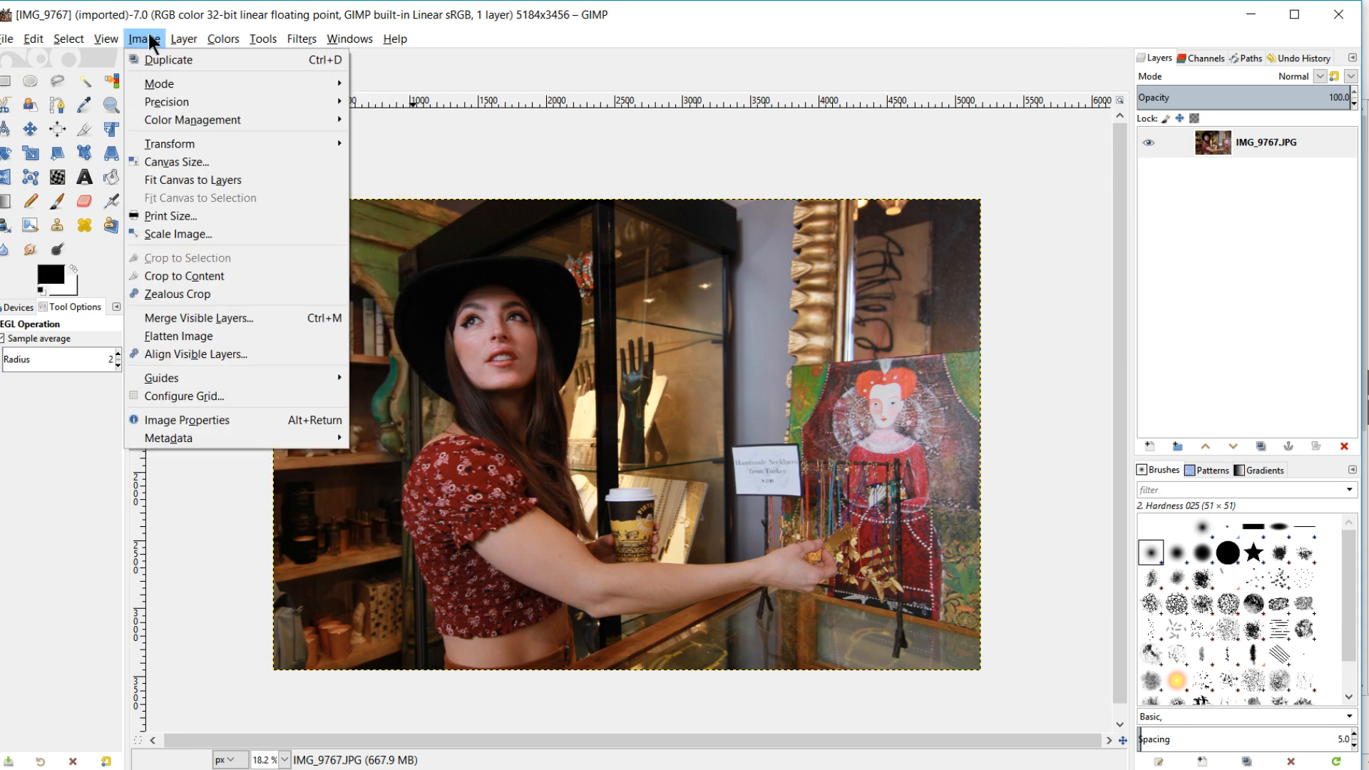
{"action": "left_click", "coordinate": [216, 231]}
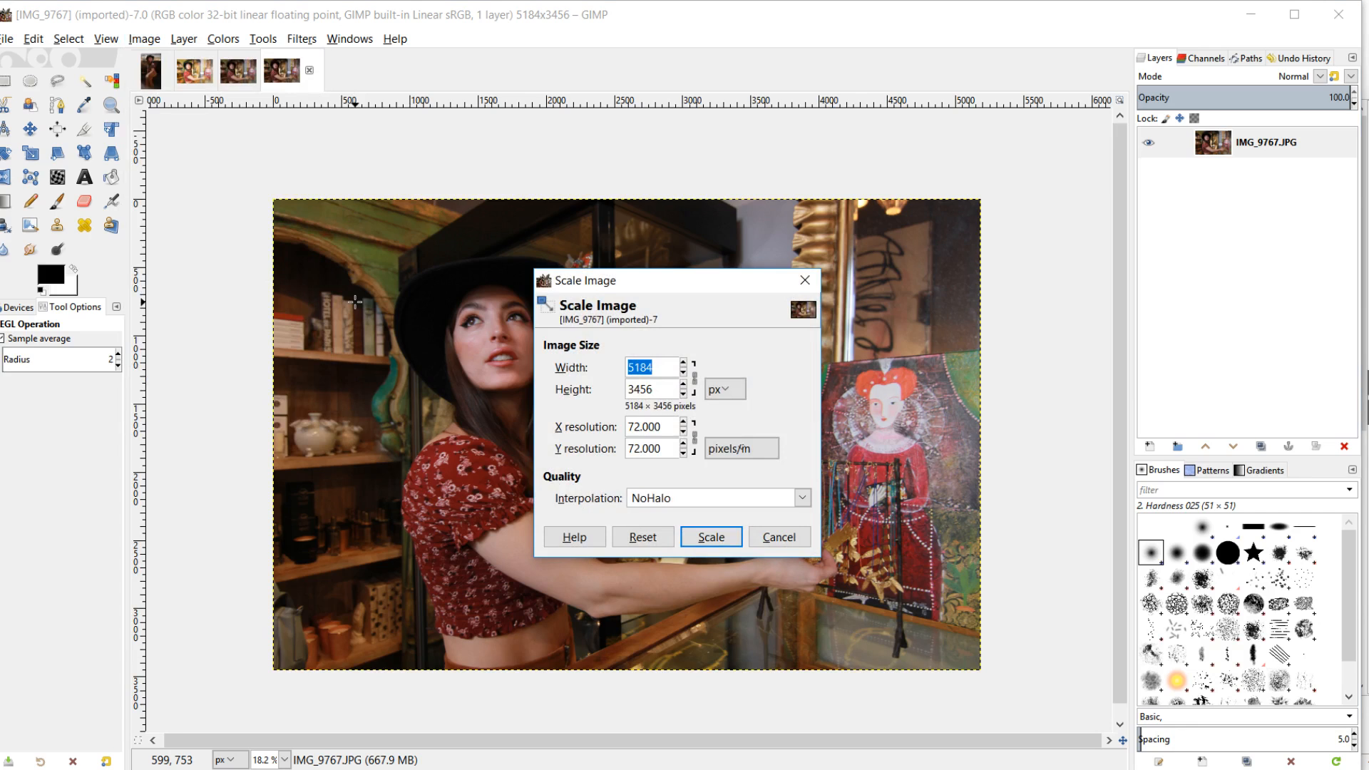
{"action": "type", "text": "1920"}
{"action": "key", "text": "Tab"}
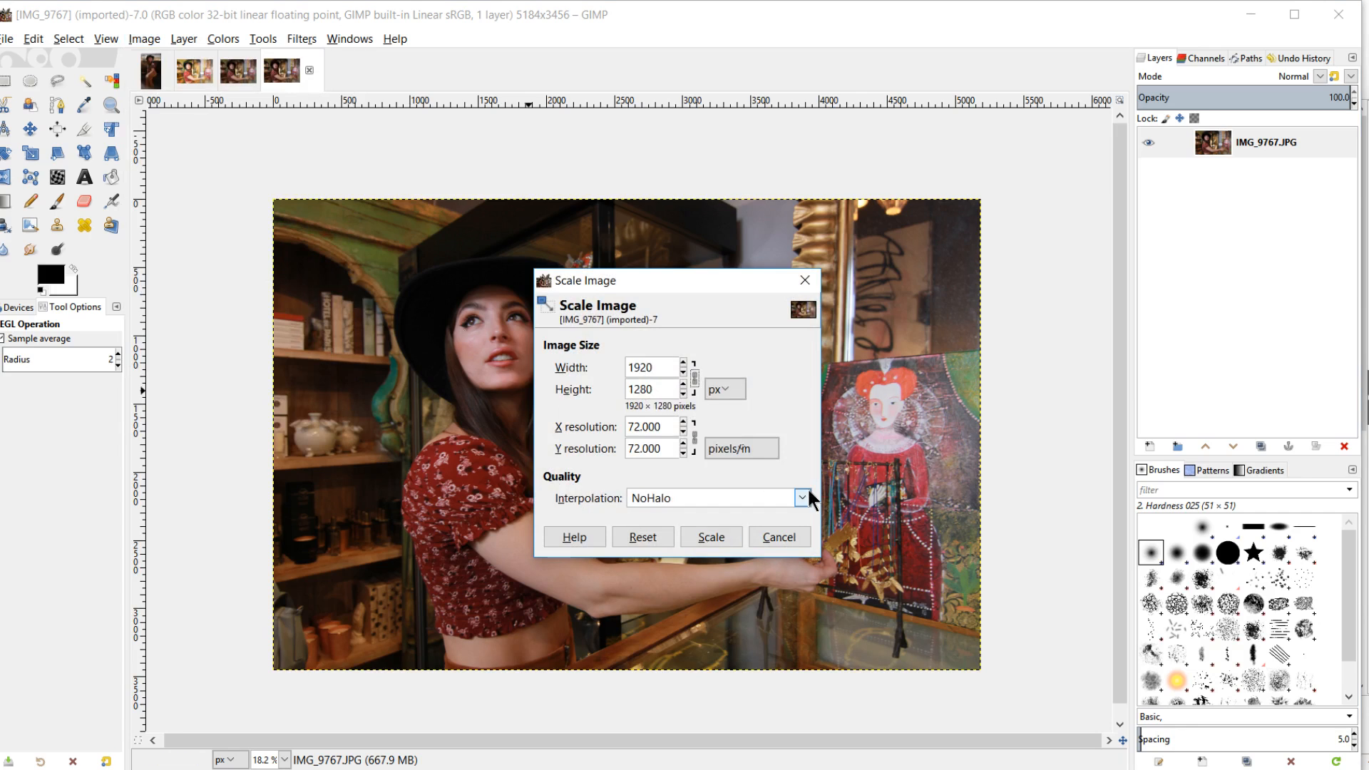
{"action": "left_click", "coordinate": [713, 537]}
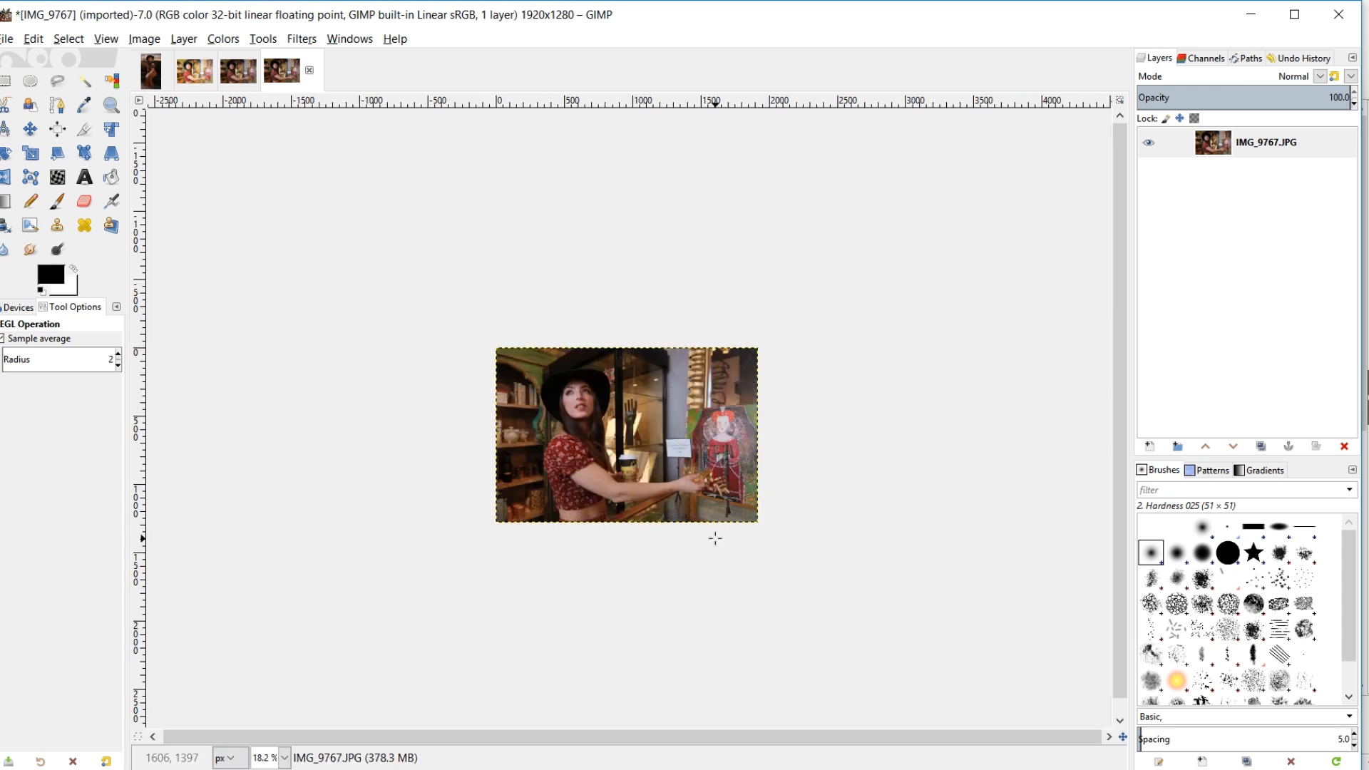
Start a Shadows-Highlights adjustment on the photo and set Shadows to 50
{"action": "scroll", "coordinate": [654, 470], "scroll_direction": "up", "scroll_amount": 3}
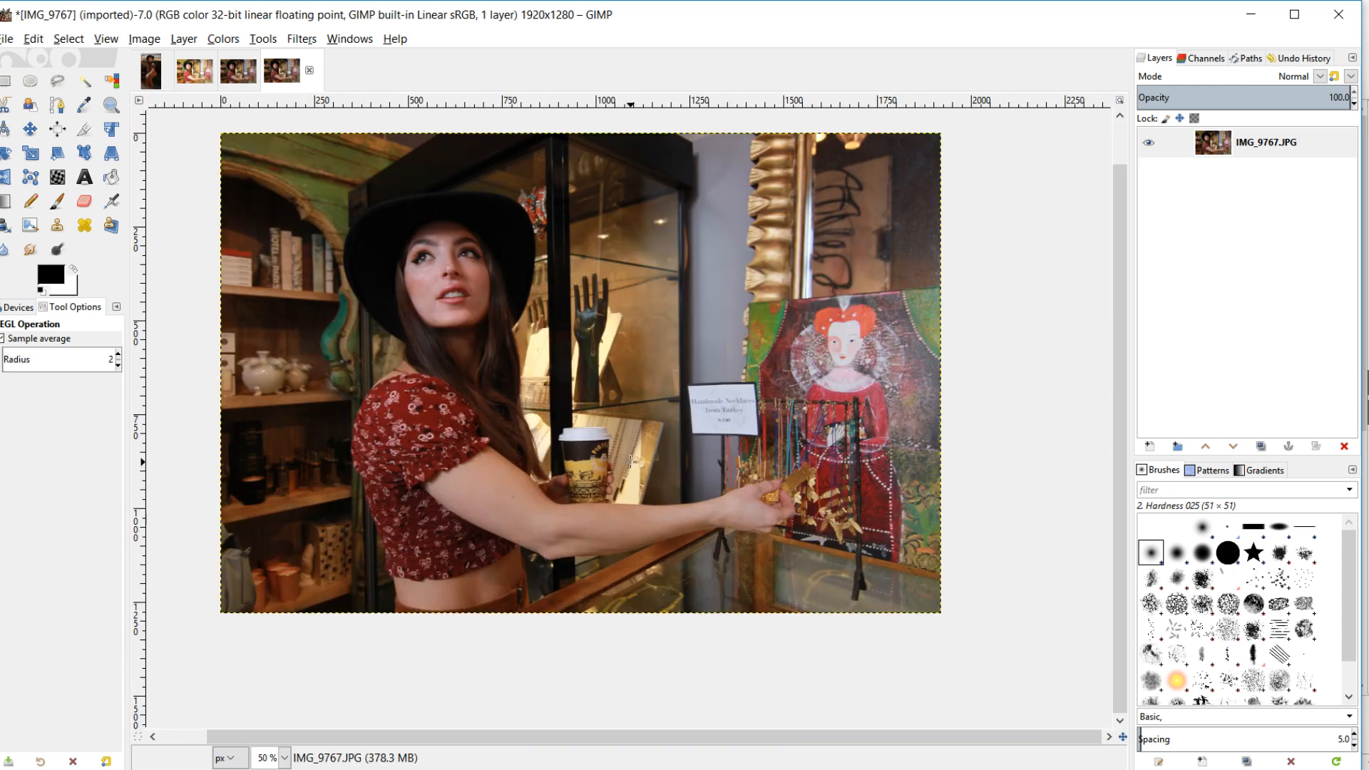
{"action": "scroll", "coordinate": [627, 470], "scroll_direction": "up", "scroll_amount": 1}
{"action": "left_click", "coordinate": [230, 34]}
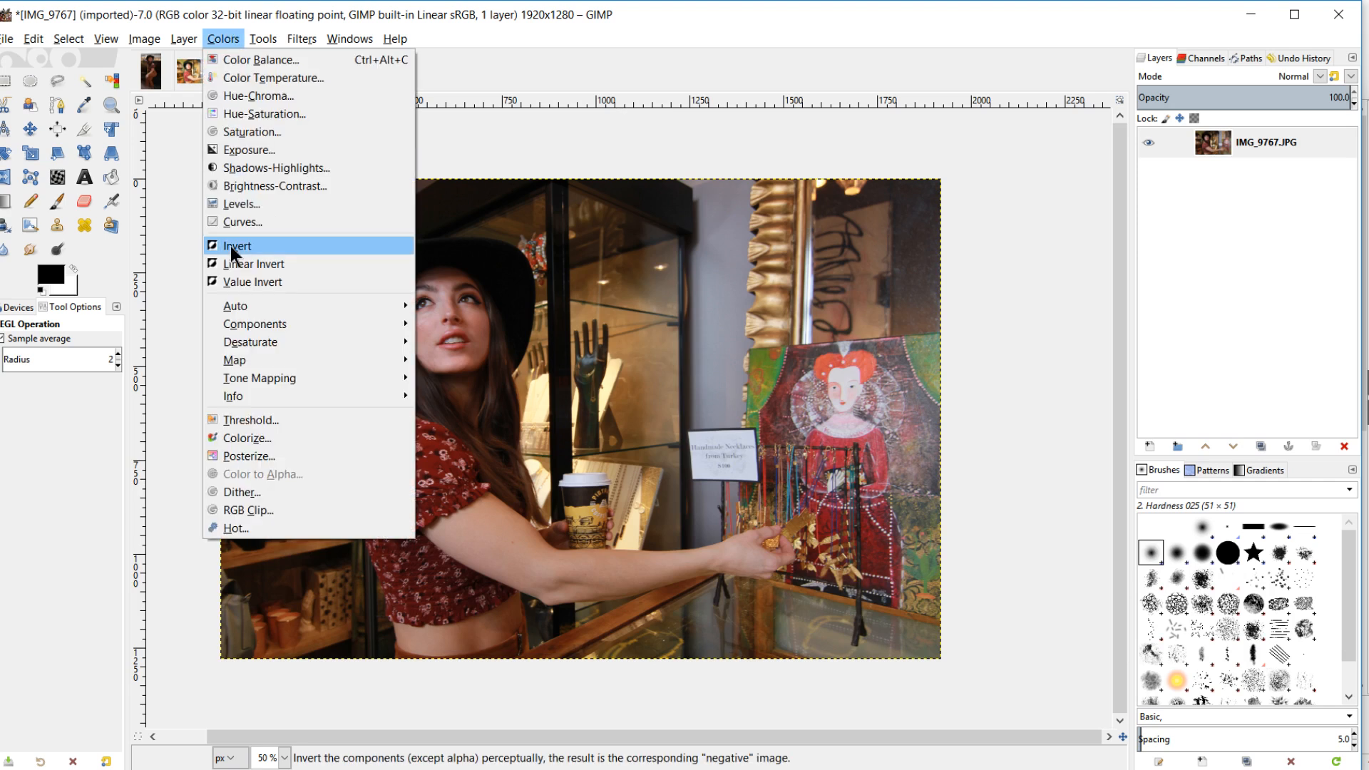
{"action": "left_click", "coordinate": [275, 170]}
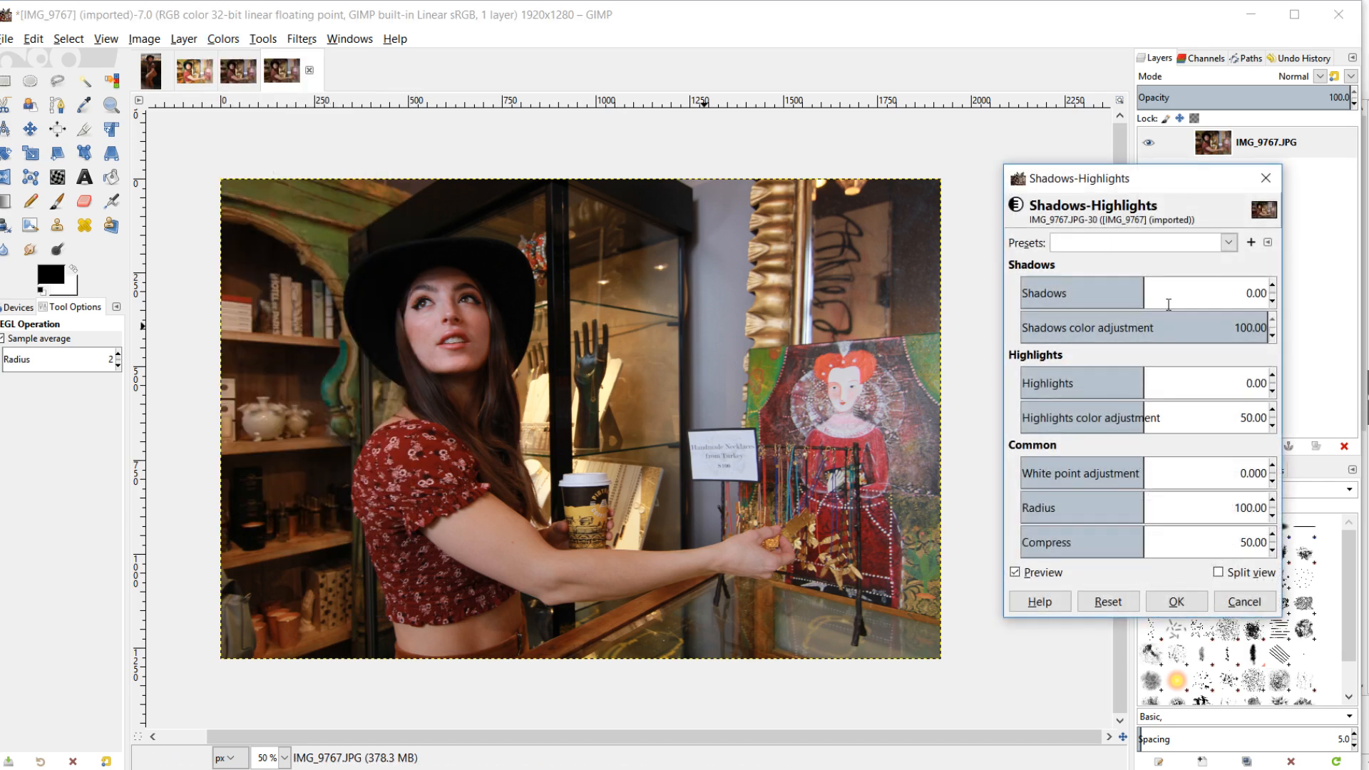
{"action": "left_click_drag", "start_coordinate": [1145, 284], "coordinate": [1296, 297]}
{"action": "type", "text": "0"}
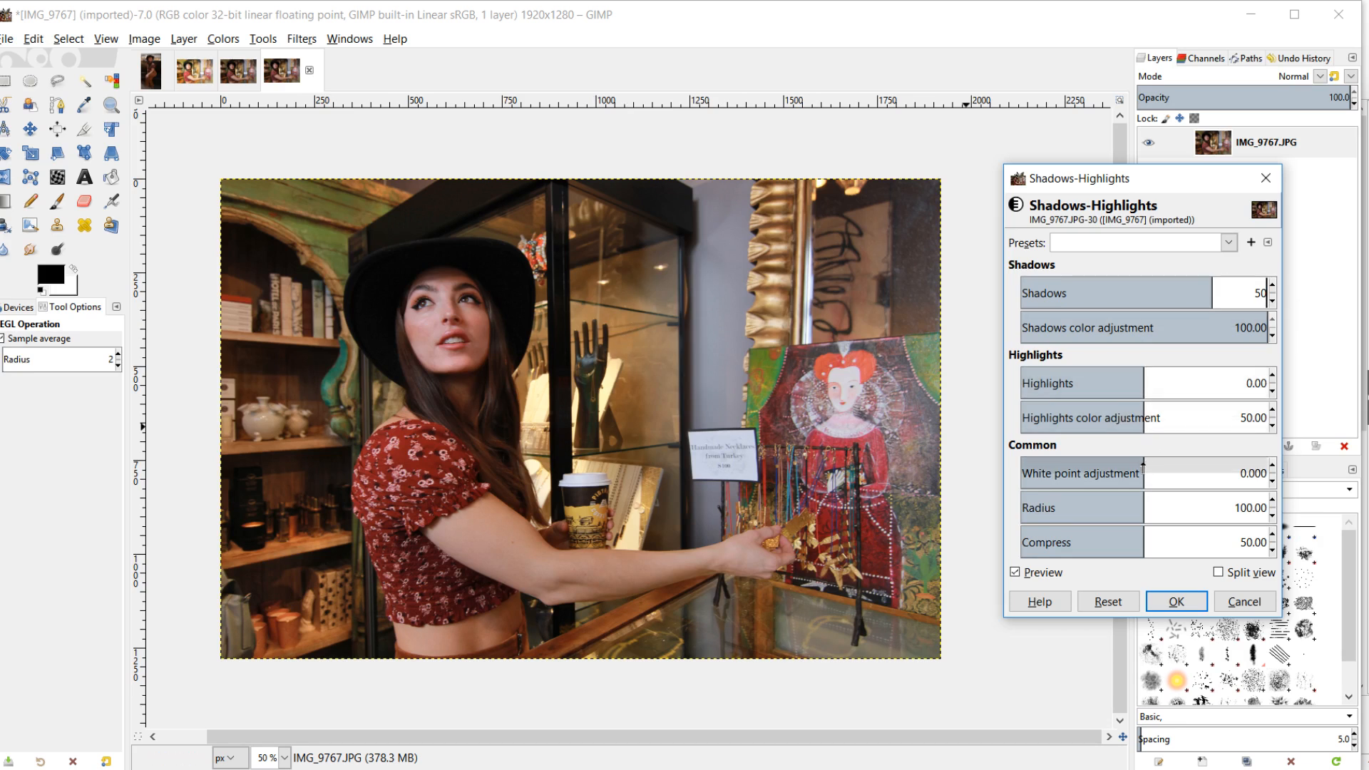
Set white point adjustment to 4.485, radius to 106.71 and compress to 53.33, compare with the original, and apply Shadows-Highlights
{"action": "left_click_drag", "start_coordinate": [1144, 465], "coordinate": [1199, 464]}
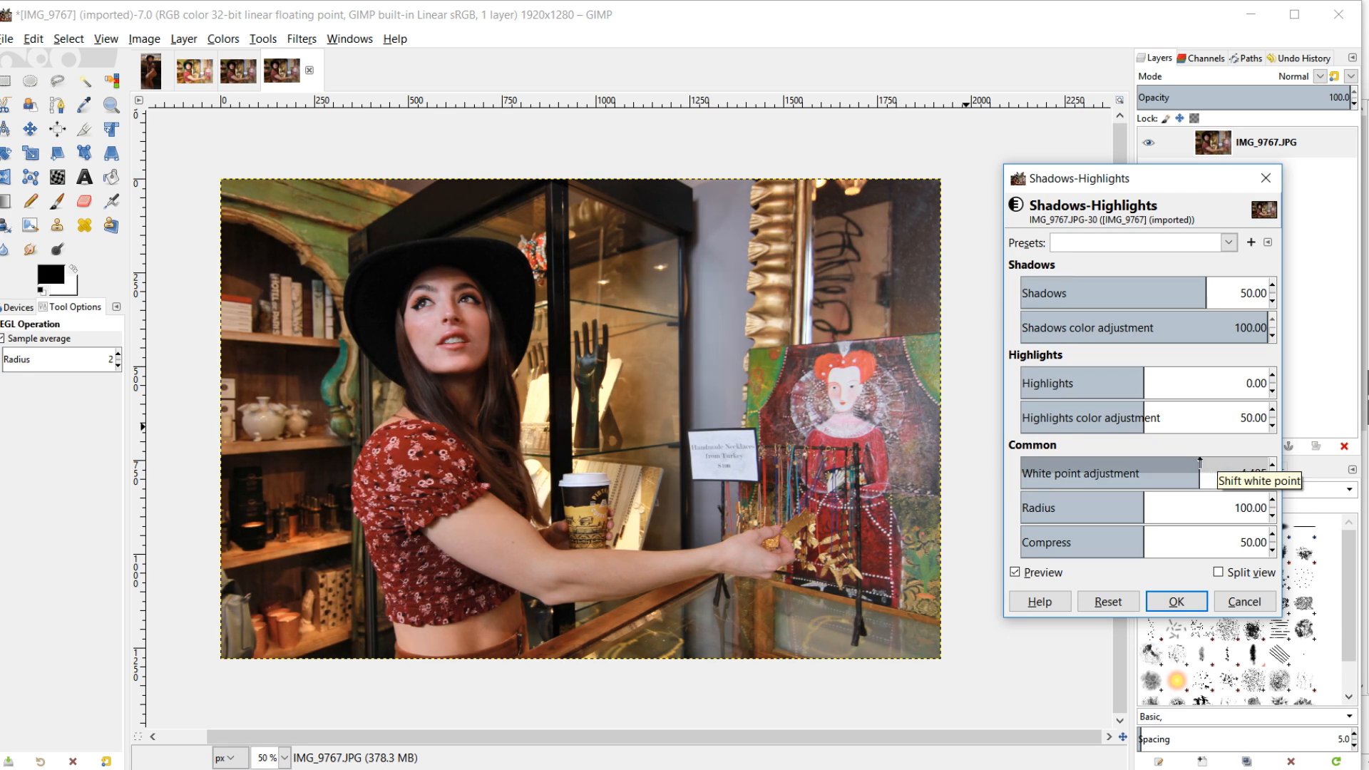
{"action": "left_click", "coordinate": [1152, 500]}
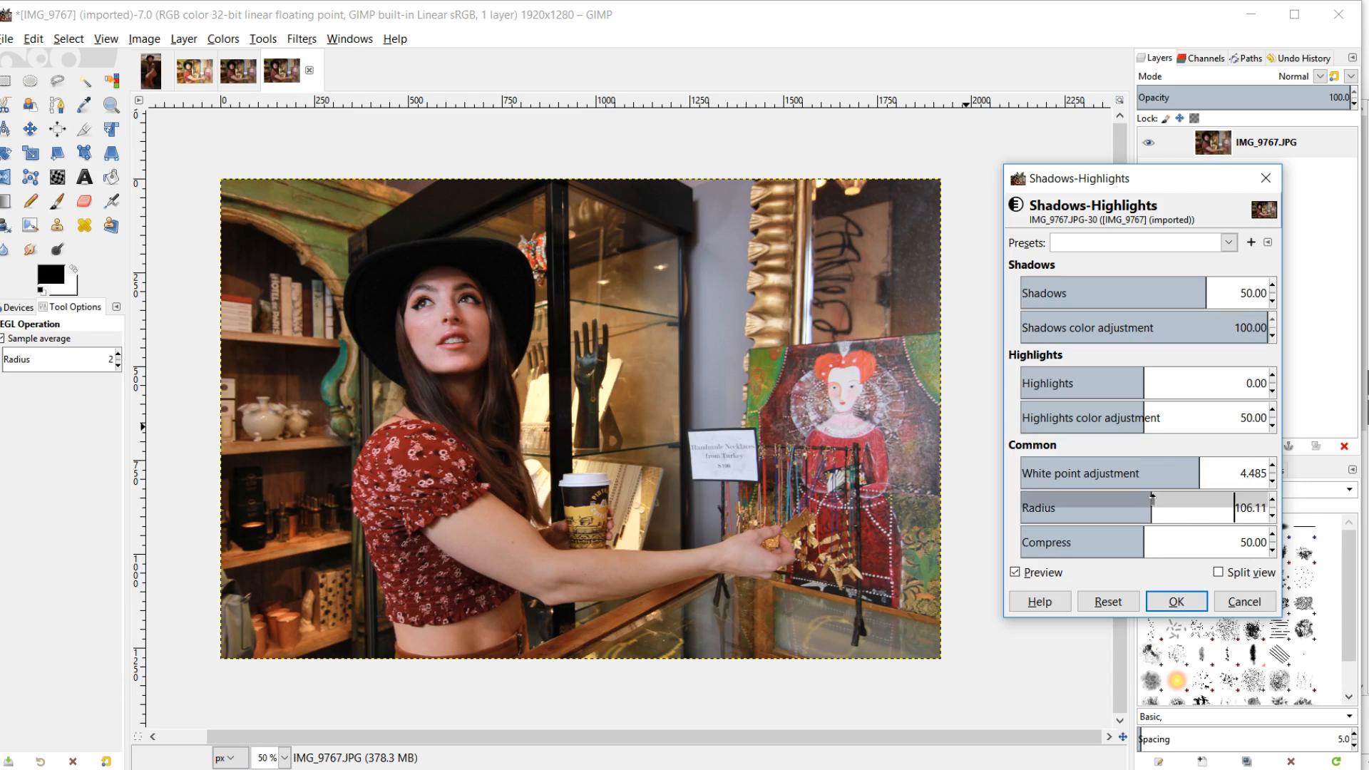
{"action": "left_click", "coordinate": [1147, 535]}
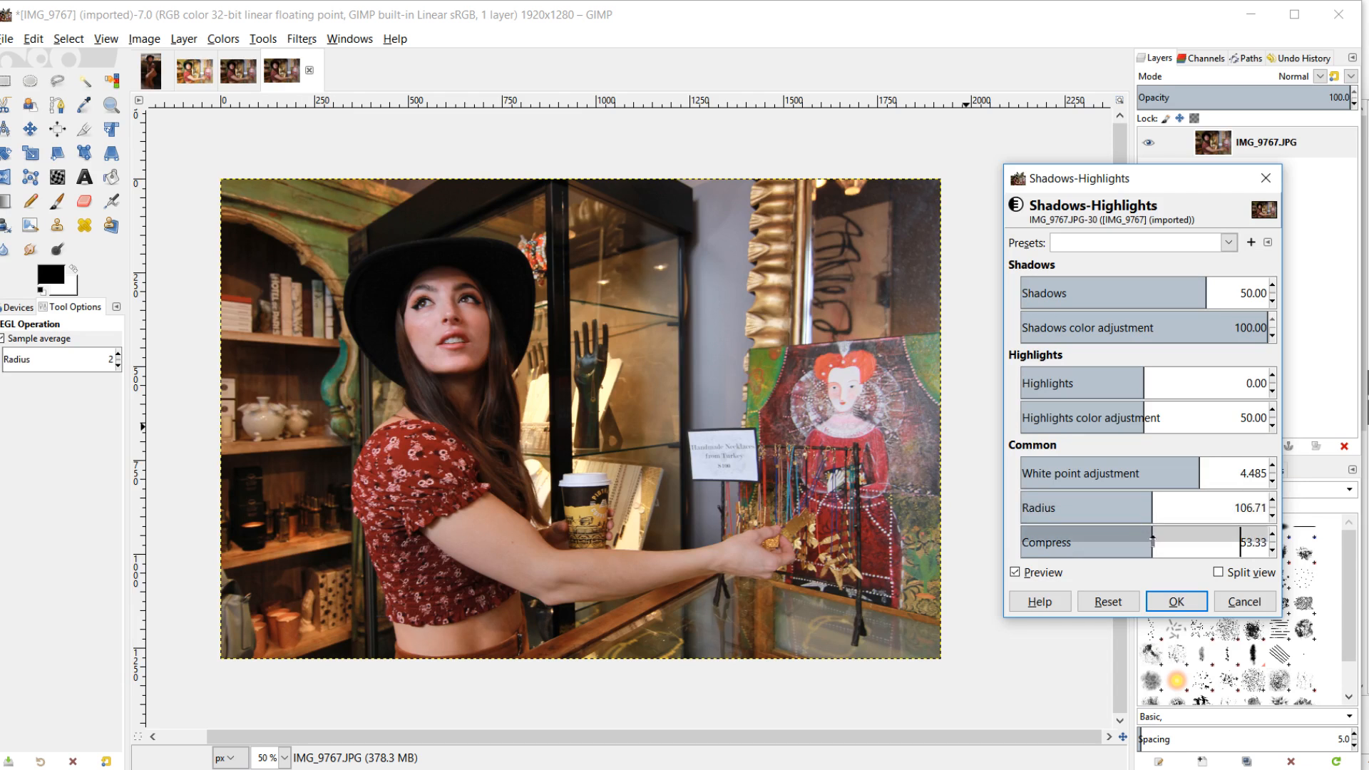
{"action": "left_click", "coordinate": [1015, 571]}
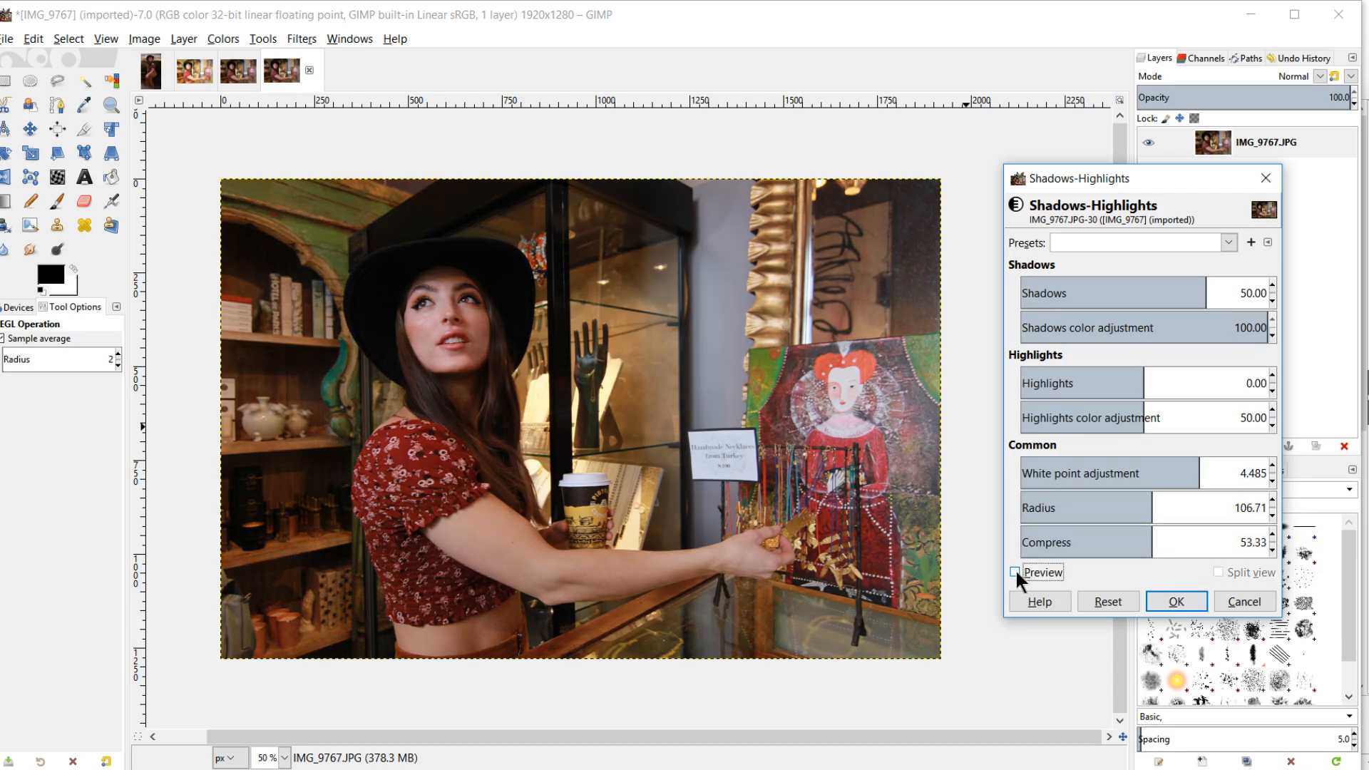
{"action": "left_click", "coordinate": [1016, 570]}
{"action": "left_click", "coordinate": [1177, 601]}
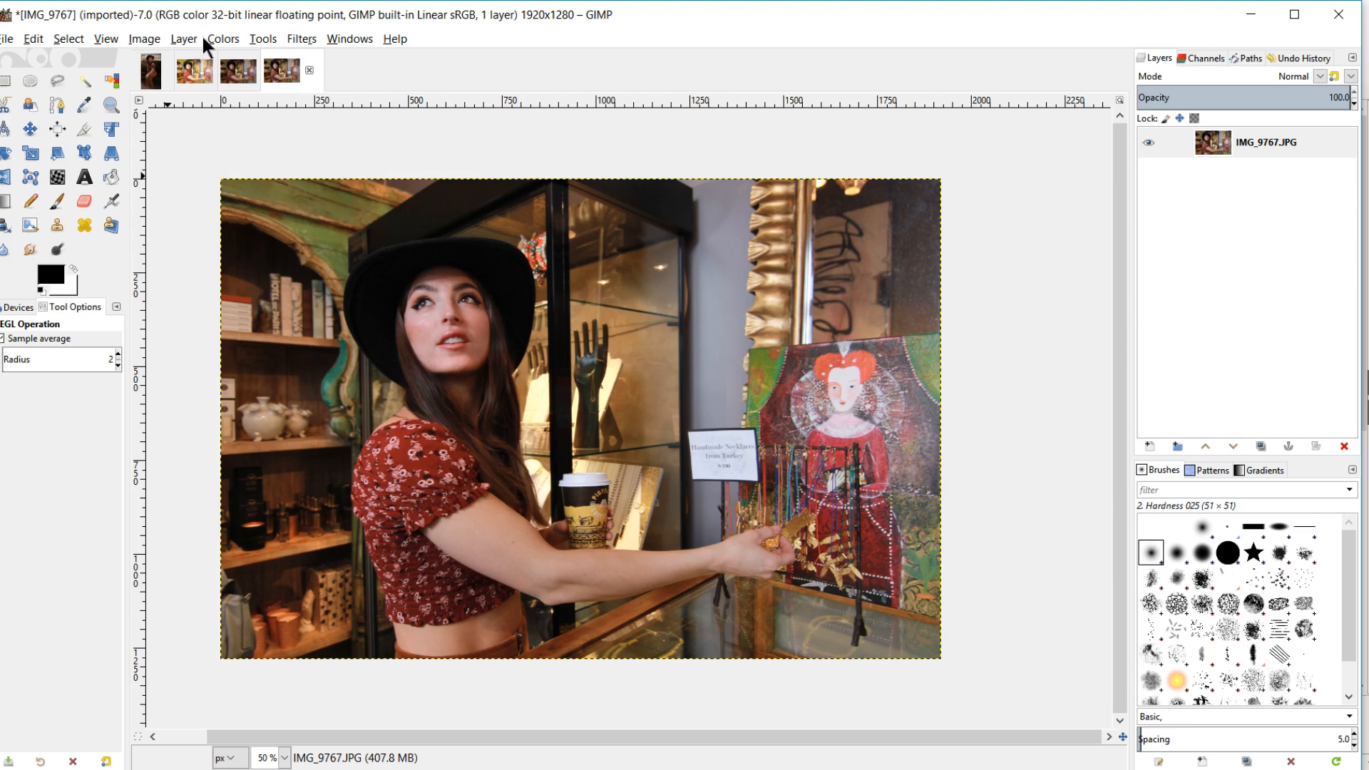
Start a Color Balance adjustment and set the midtones' Cyan-Red level to 3.5
{"action": "left_click", "coordinate": [221, 41]}
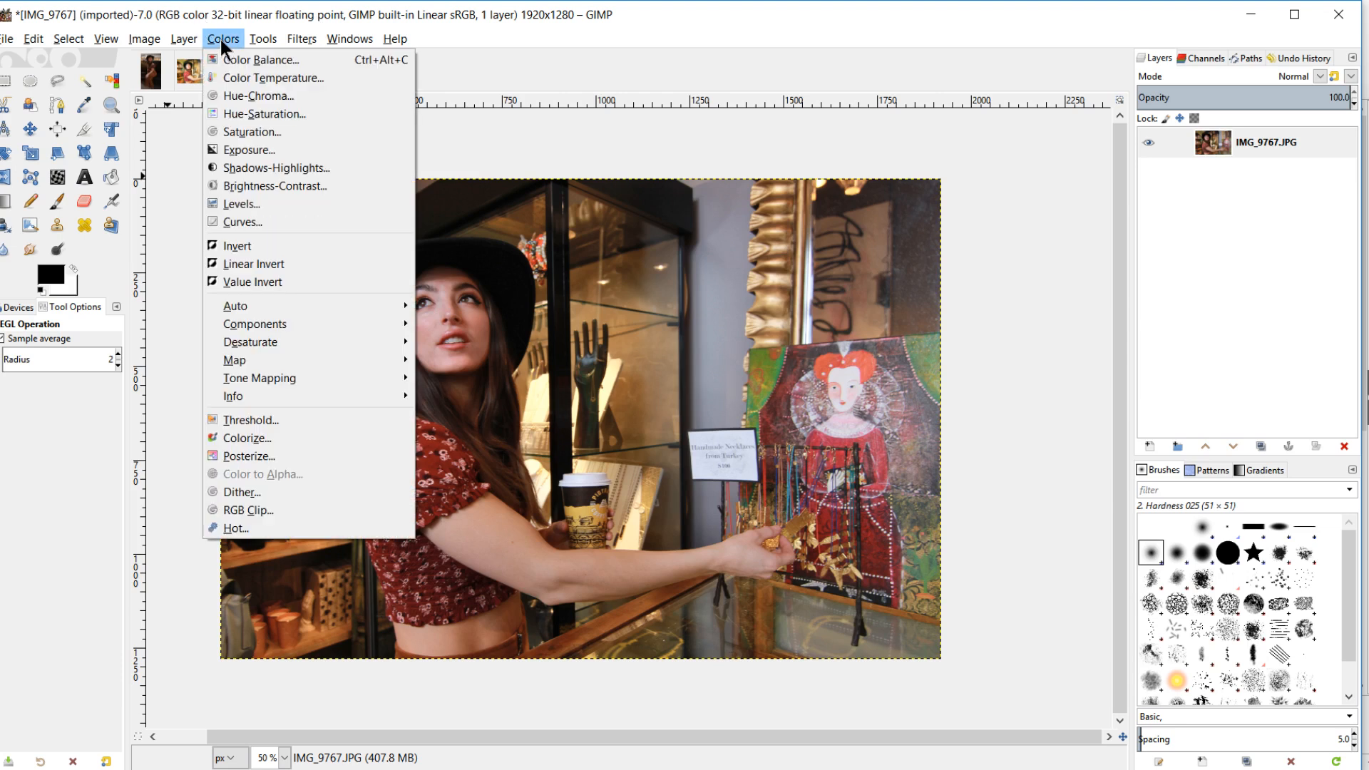
{"action": "left_click", "coordinate": [239, 60]}
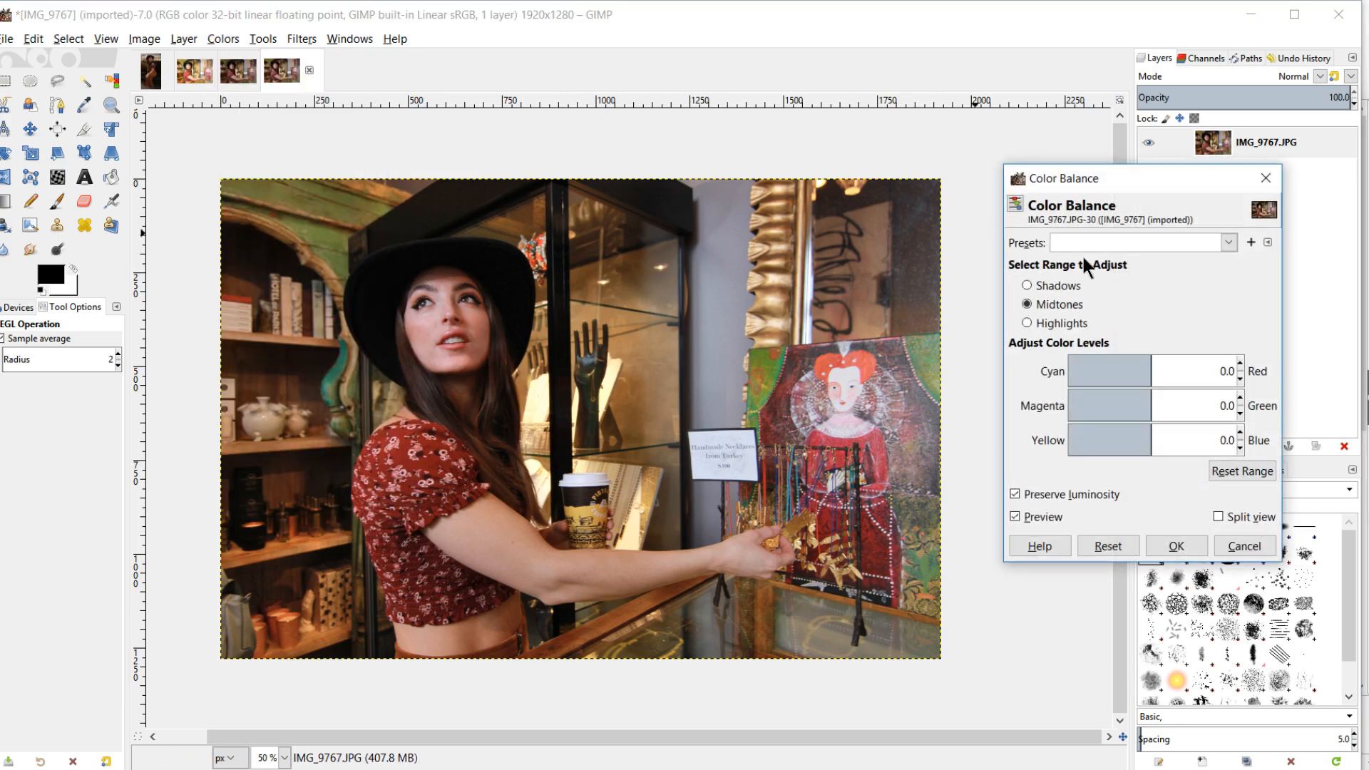
{"action": "left_click_drag", "start_coordinate": [1155, 362], "coordinate": [1156, 361]}
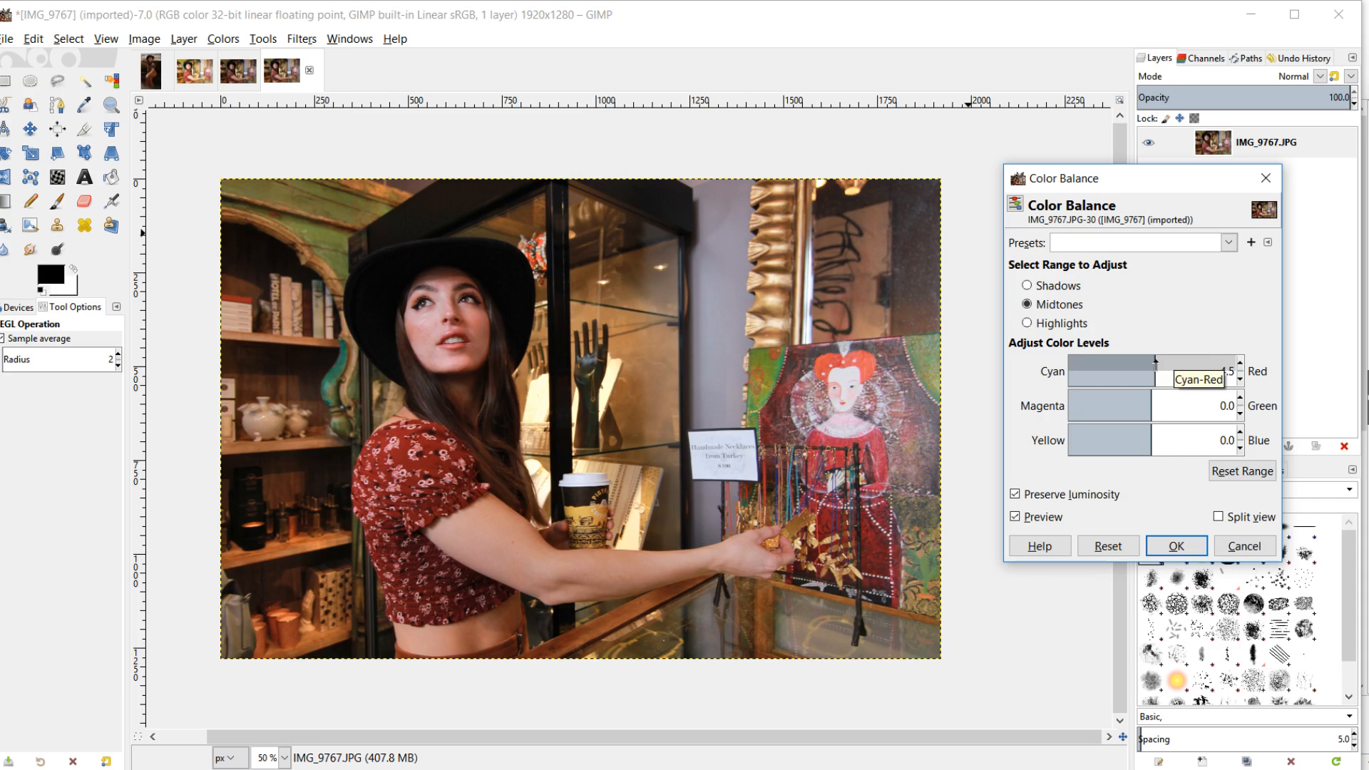
{"action": "left_click", "coordinate": [1240, 363]}
{"action": "left_click", "coordinate": [1240, 363]}
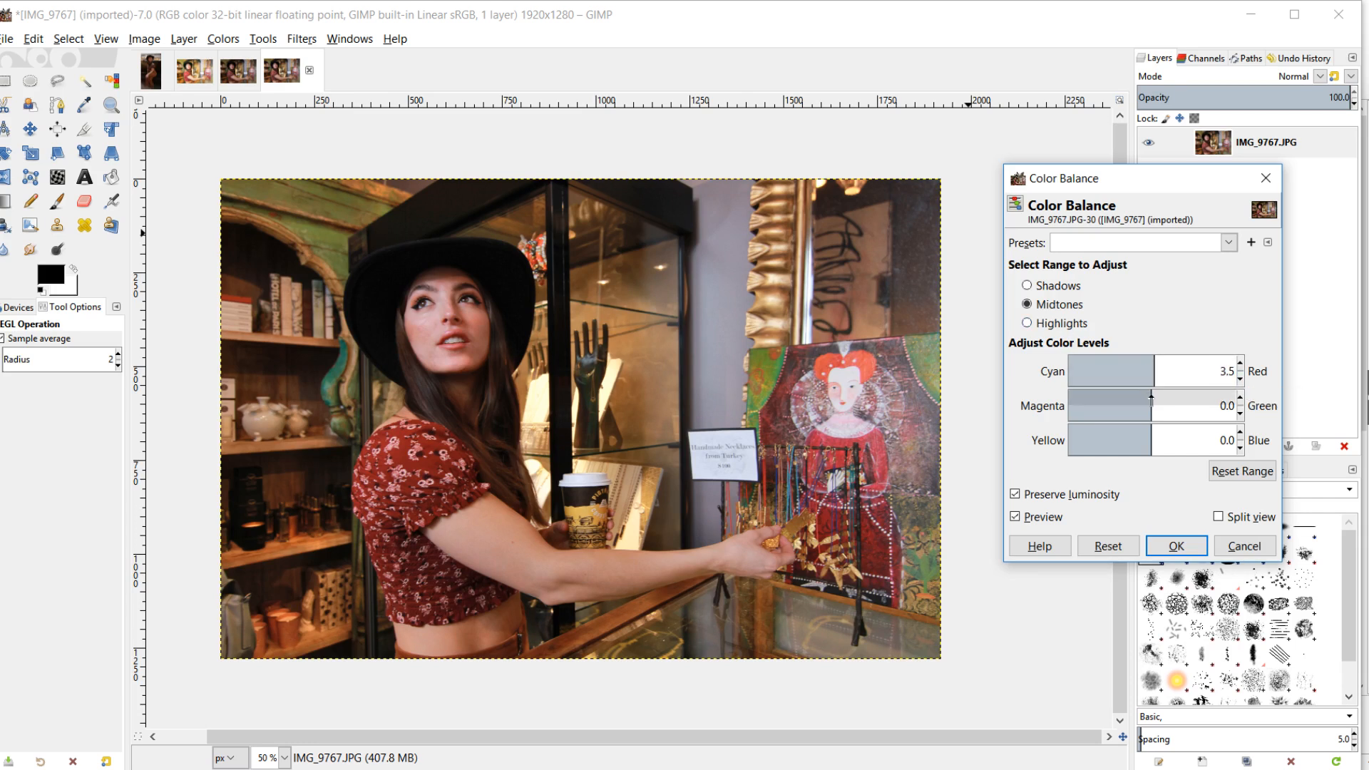
Set the midtones' Magenta-Green level to -1.6
{"action": "left_click_drag", "start_coordinate": [1150, 398], "coordinate": [1148, 400]}
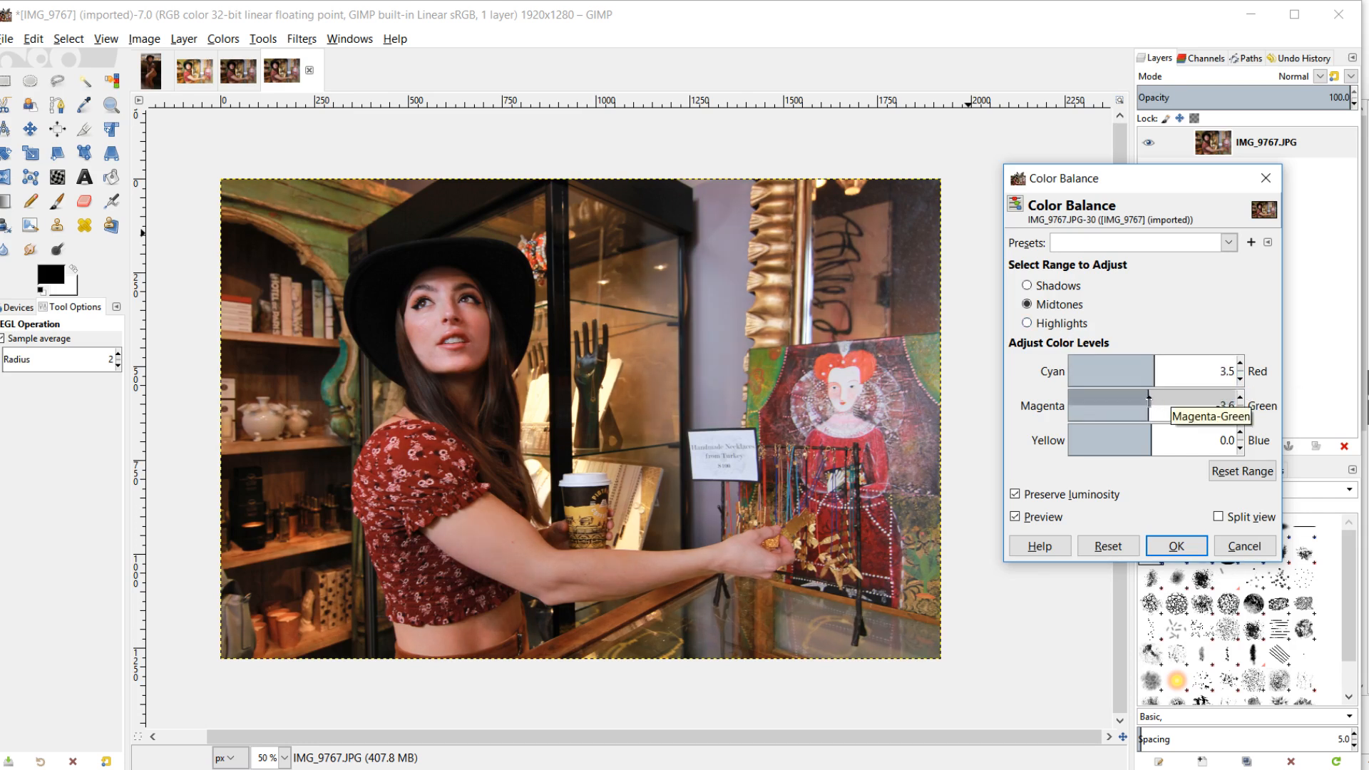
{"action": "left_click", "coordinate": [1241, 414]}
{"action": "left_click", "coordinate": [1240, 413]}
{"action": "left_click", "coordinate": [1241, 397]}
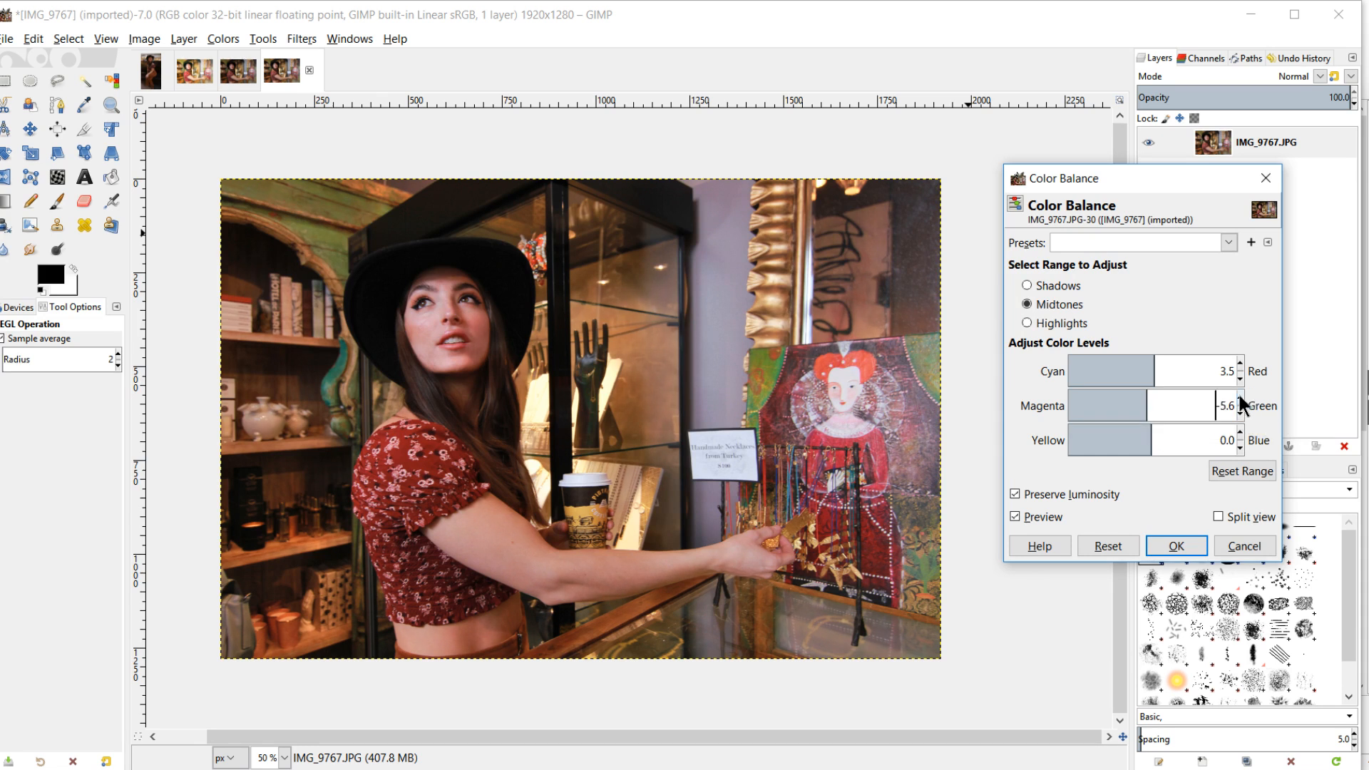
{"action": "left_click", "coordinate": [1240, 396]}
{"action": "left_click", "coordinate": [1240, 397]}
{"action": "left_click", "coordinate": [1240, 397]}
Set the midtones' Yellow-Blue level to -2.0
{"action": "left_click", "coordinate": [1156, 432]}
{"action": "left_click_drag", "start_coordinate": [1157, 432], "coordinate": [1152, 433]}
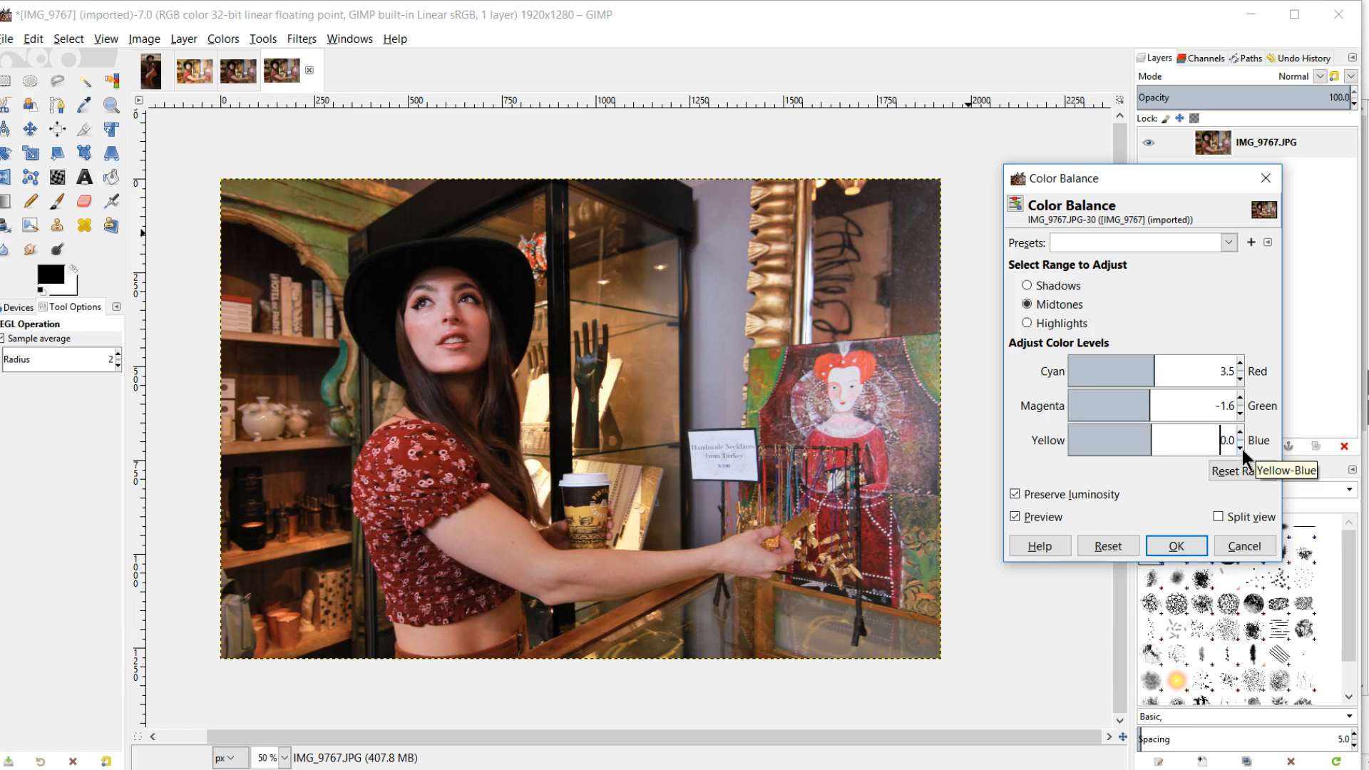
{"action": "left_click", "coordinate": [1241, 449]}
{"action": "left_click", "coordinate": [1240, 449]}
{"action": "left_click", "coordinate": [1204, 440]}
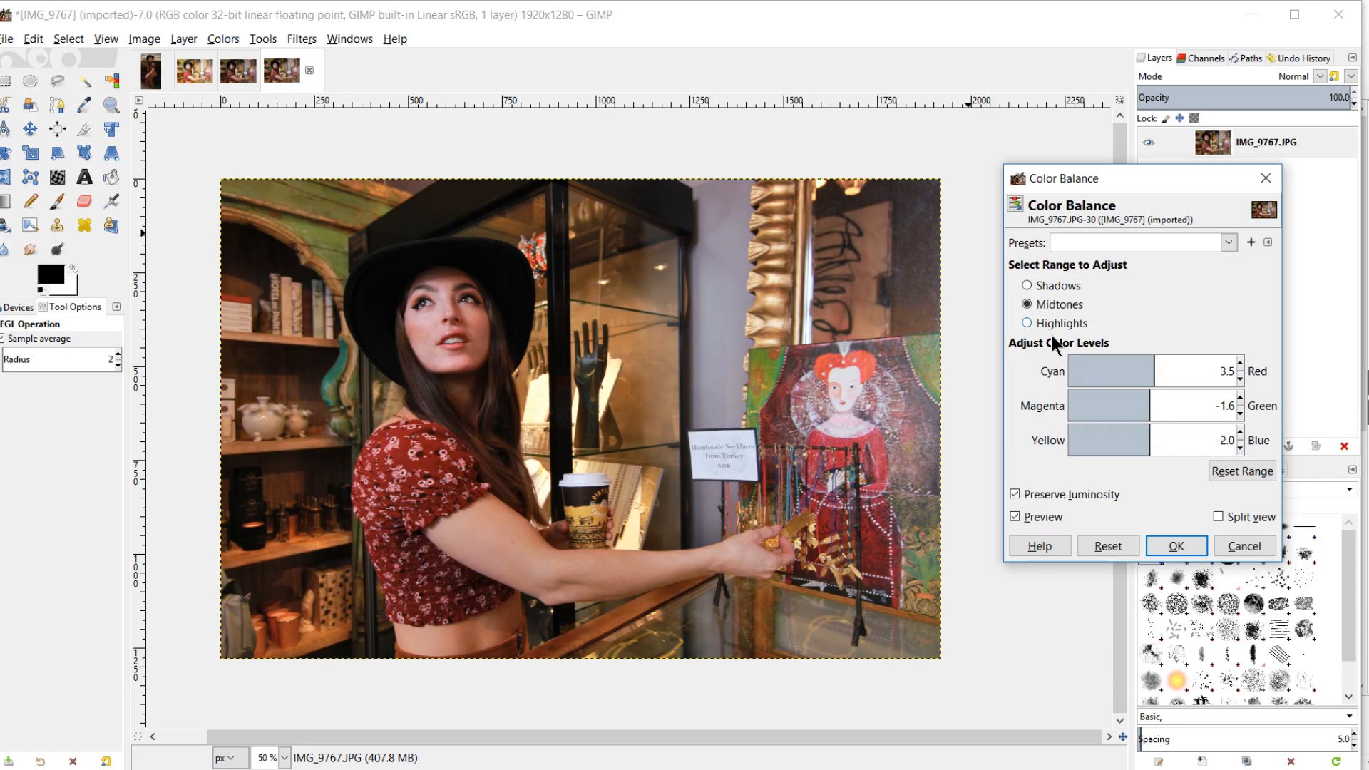
Compare the photo with and without the color balance preview, and reduce the midtones' Cyan-Red level to 2.5
{"action": "left_click", "coordinate": [1015, 516]}
{"action": "left_click", "coordinate": [1016, 515]}
{"action": "left_click", "coordinate": [1241, 378]}
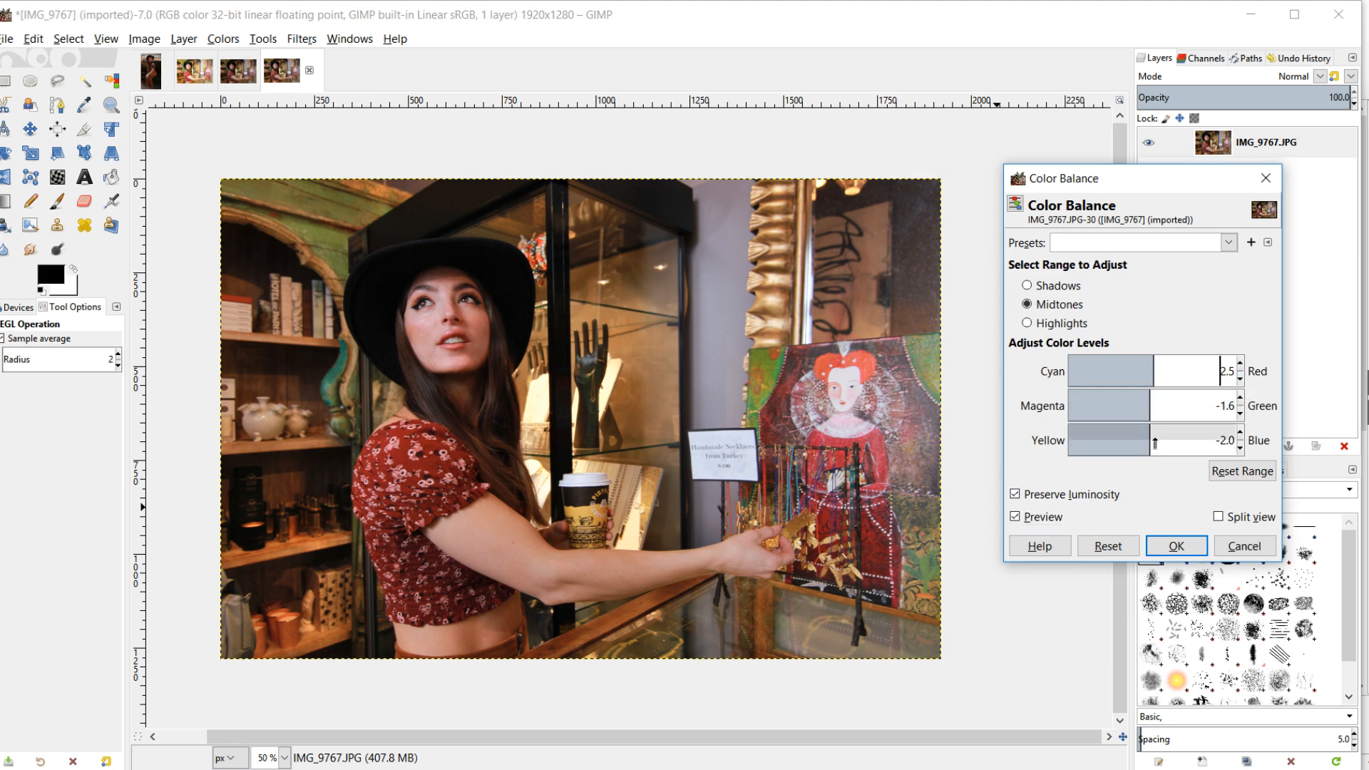
Set the shadows' Cyan-Red level to -1.8, Magenta-Green to 0.8 and Yellow-Blue to 2.7, and compare the photo with and without the preview
{"action": "left_click", "coordinate": [1027, 286]}
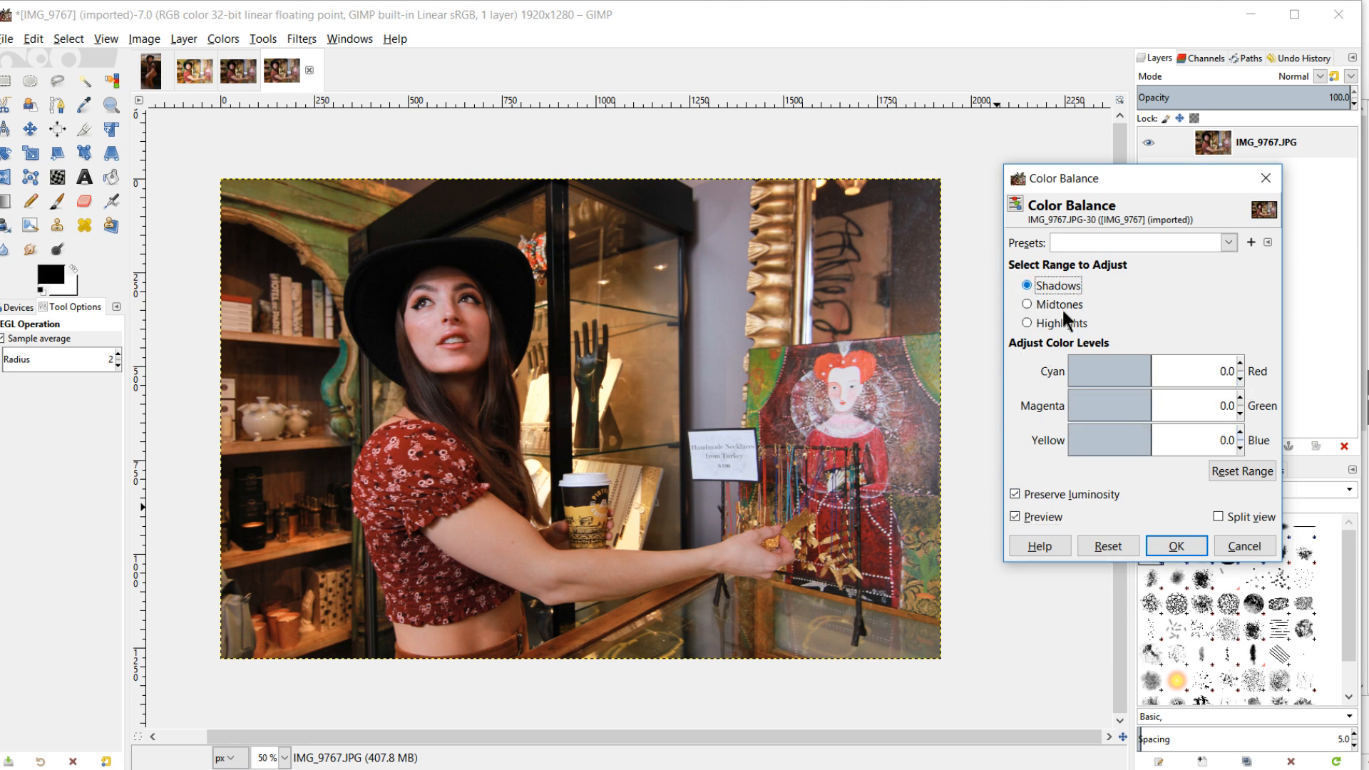
{"action": "left_click", "coordinate": [1156, 362]}
{"action": "left_click_drag", "start_coordinate": [1156, 361], "coordinate": [1153, 463]}
{"action": "left_click", "coordinate": [1240, 413]}
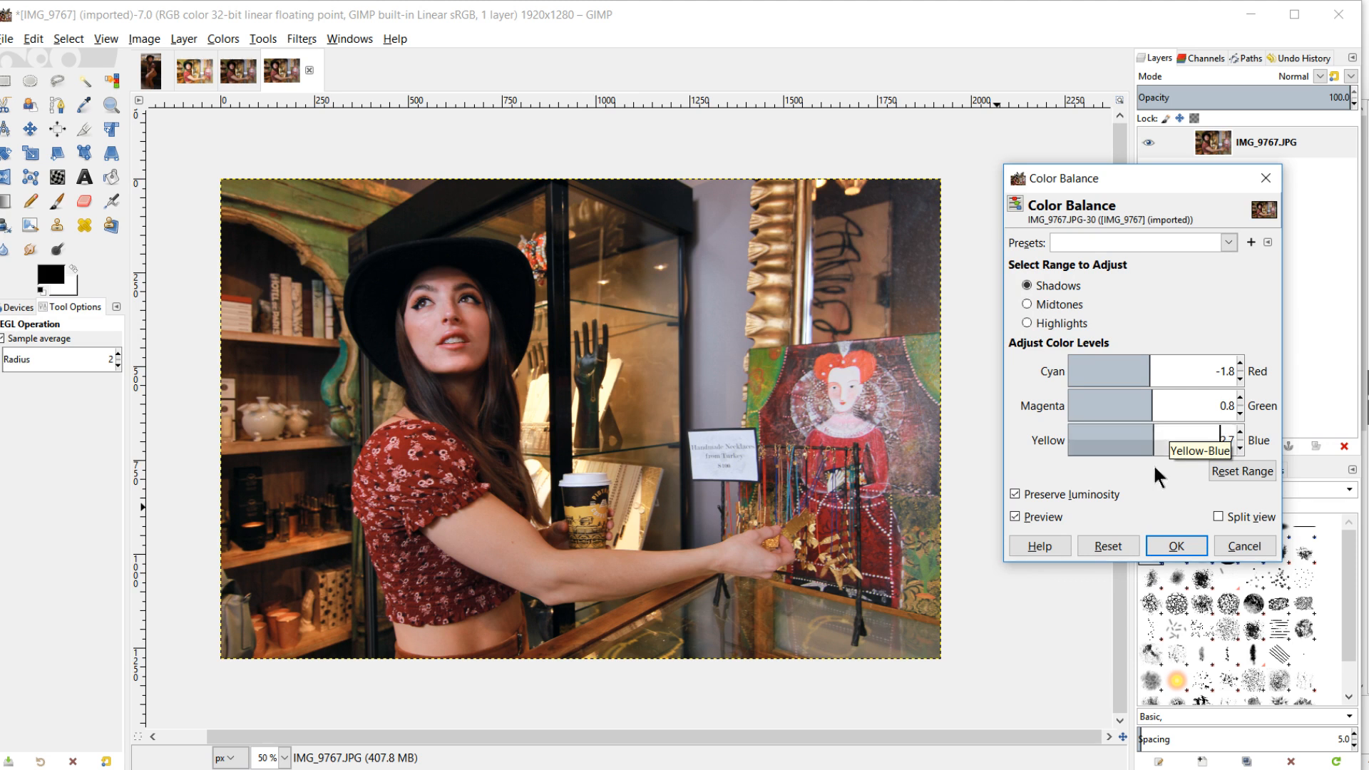
{"action": "left_click", "coordinate": [1015, 516]}
{"action": "left_click", "coordinate": [1016, 514]}
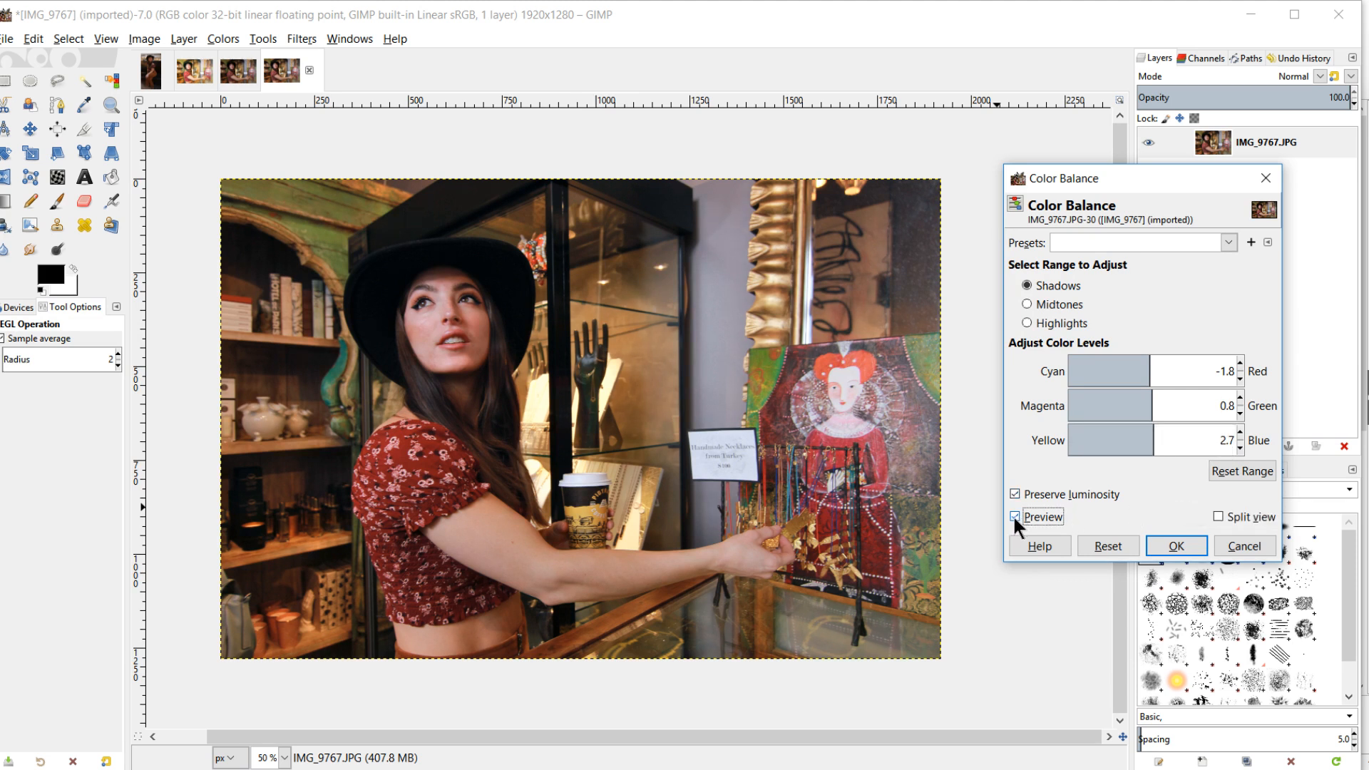
Set the highlights' Cyan-Red level to 1.8, Magenta-Green to 1.6 and Yellow-Blue to -1.8, compare with the preview off, and apply the color balance
{"action": "left_click", "coordinate": [1028, 323]}
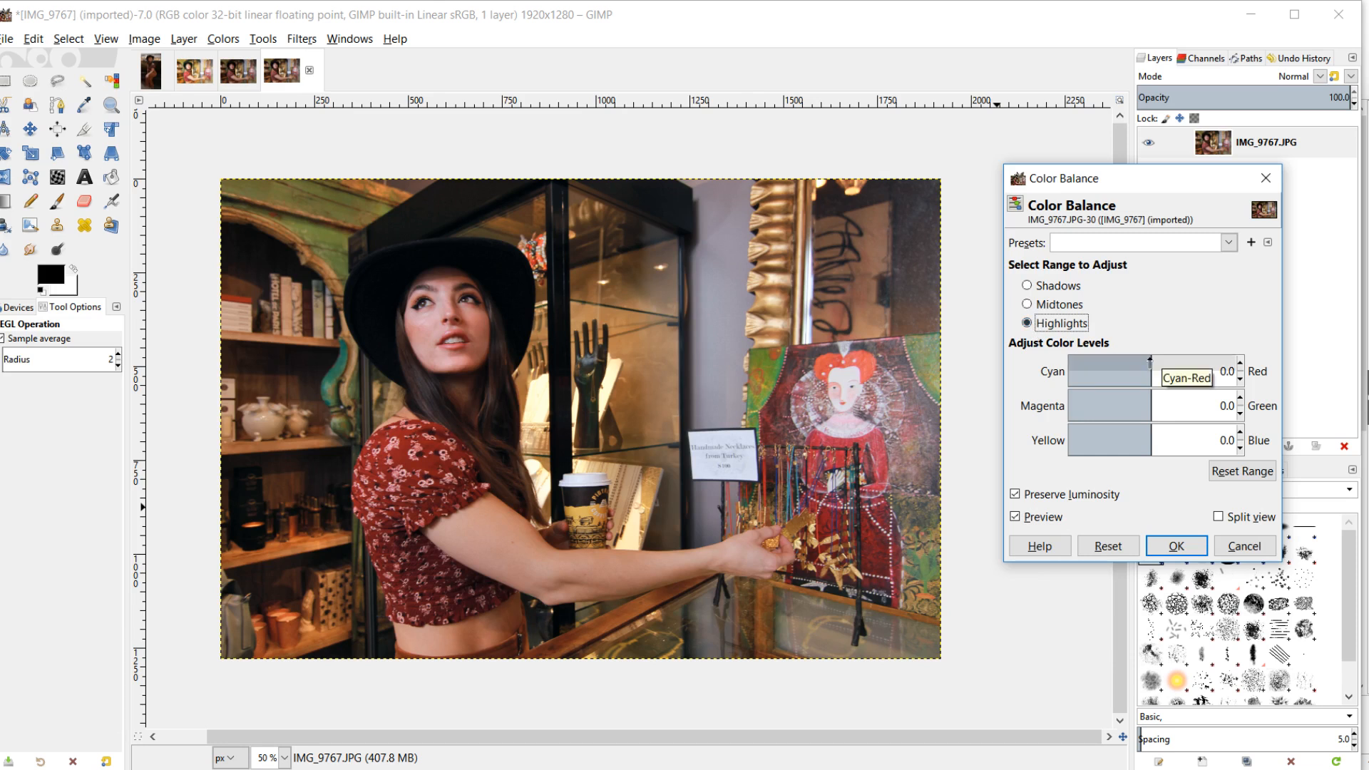
{"action": "left_click_drag", "start_coordinate": [1150, 363], "coordinate": [1154, 398]}
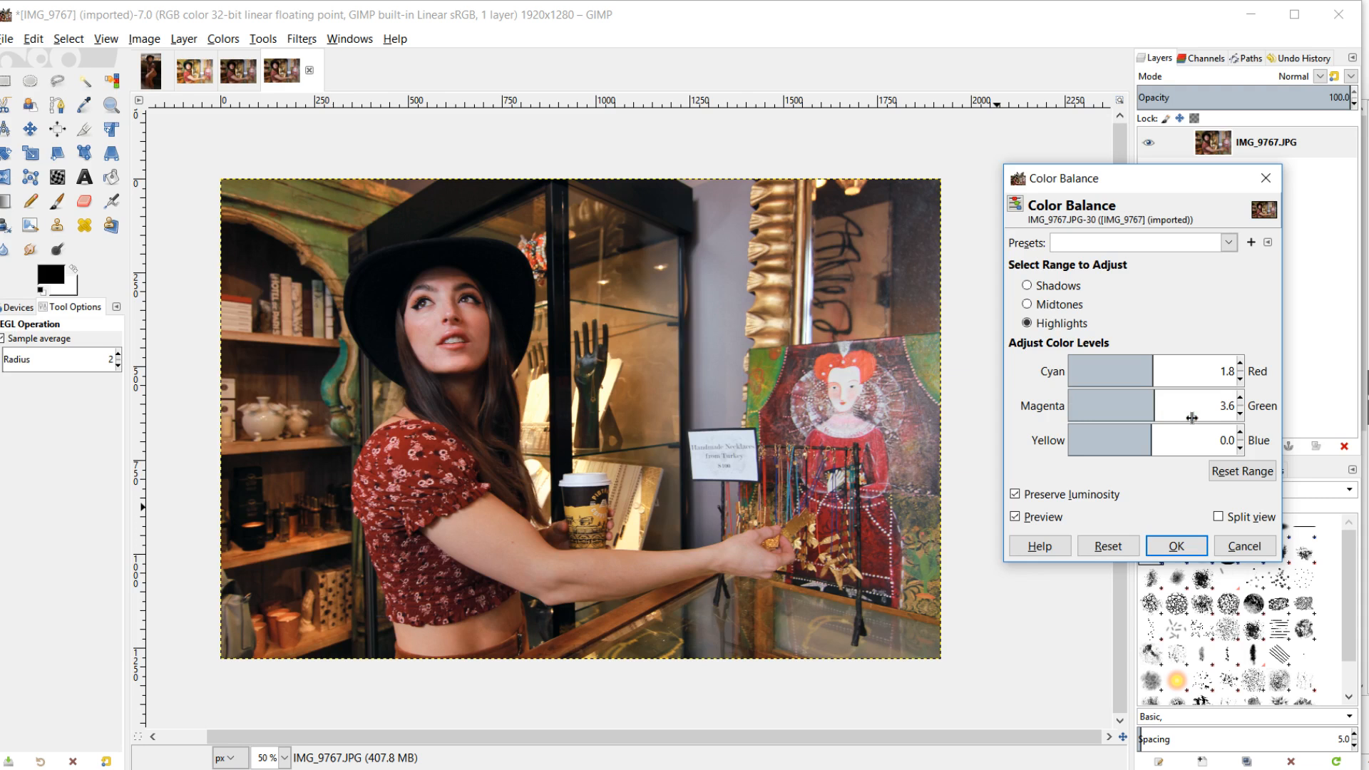
{"action": "left_click", "coordinate": [1240, 414]}
{"action": "left_click", "coordinate": [1240, 414]}
{"action": "left_click_drag", "start_coordinate": [1153, 430], "coordinate": [1149, 431]}
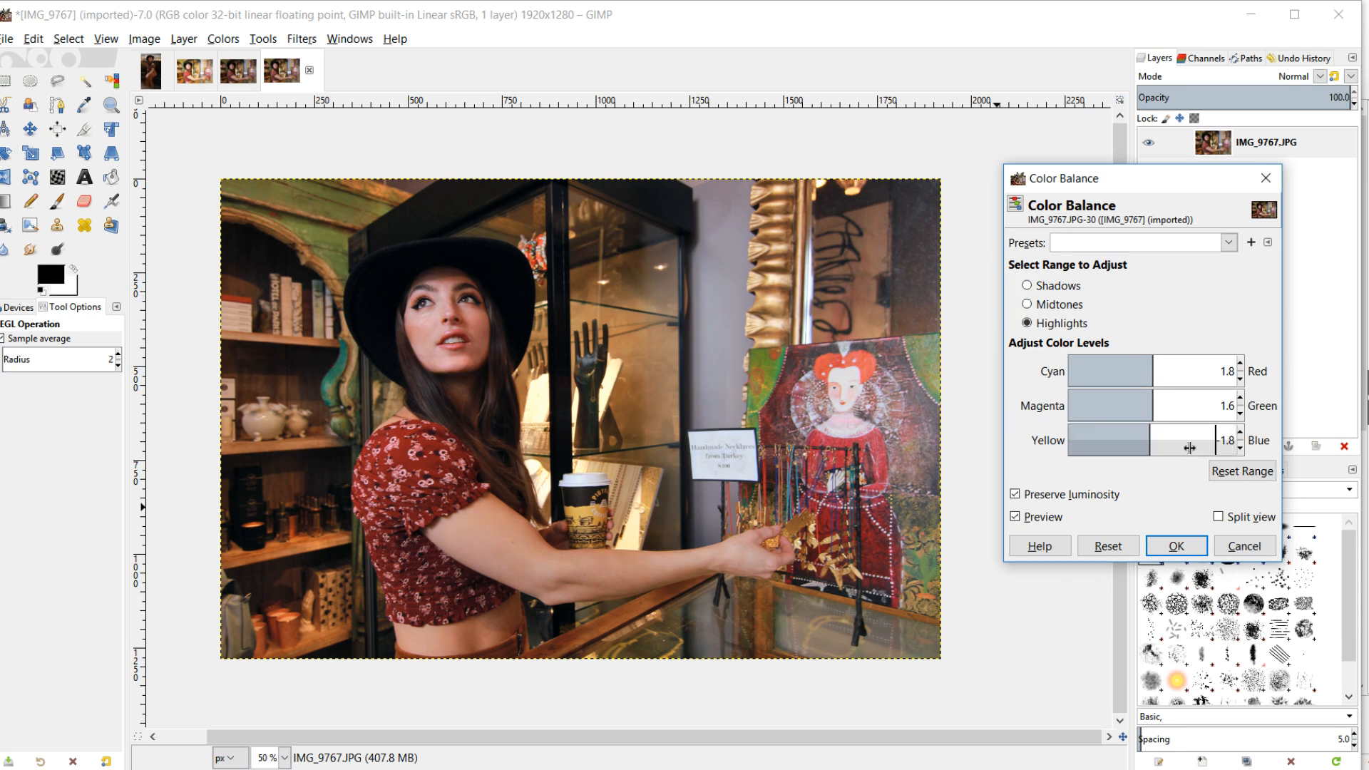
{"action": "left_click", "coordinate": [1015, 515]}
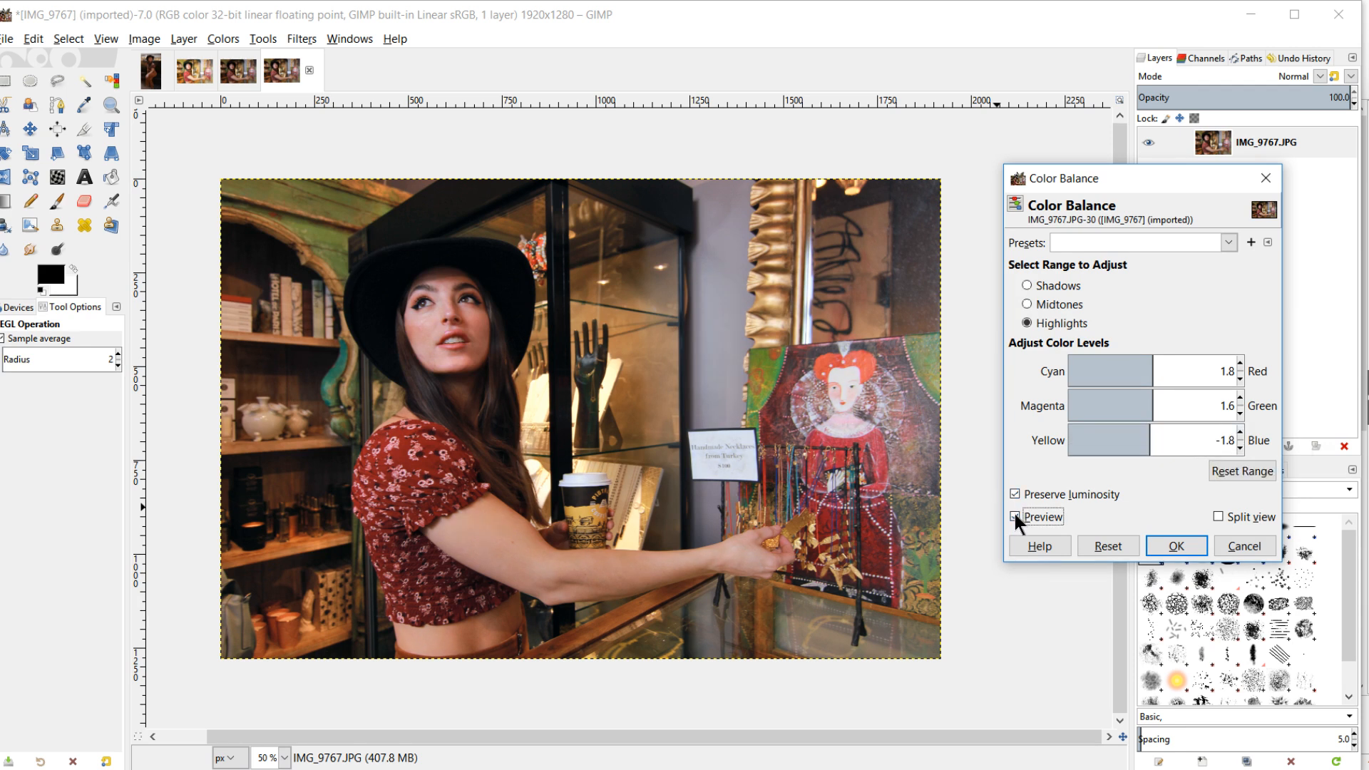
{"action": "left_click", "coordinate": [1015, 515]}
{"action": "left_click", "coordinate": [1183, 546]}
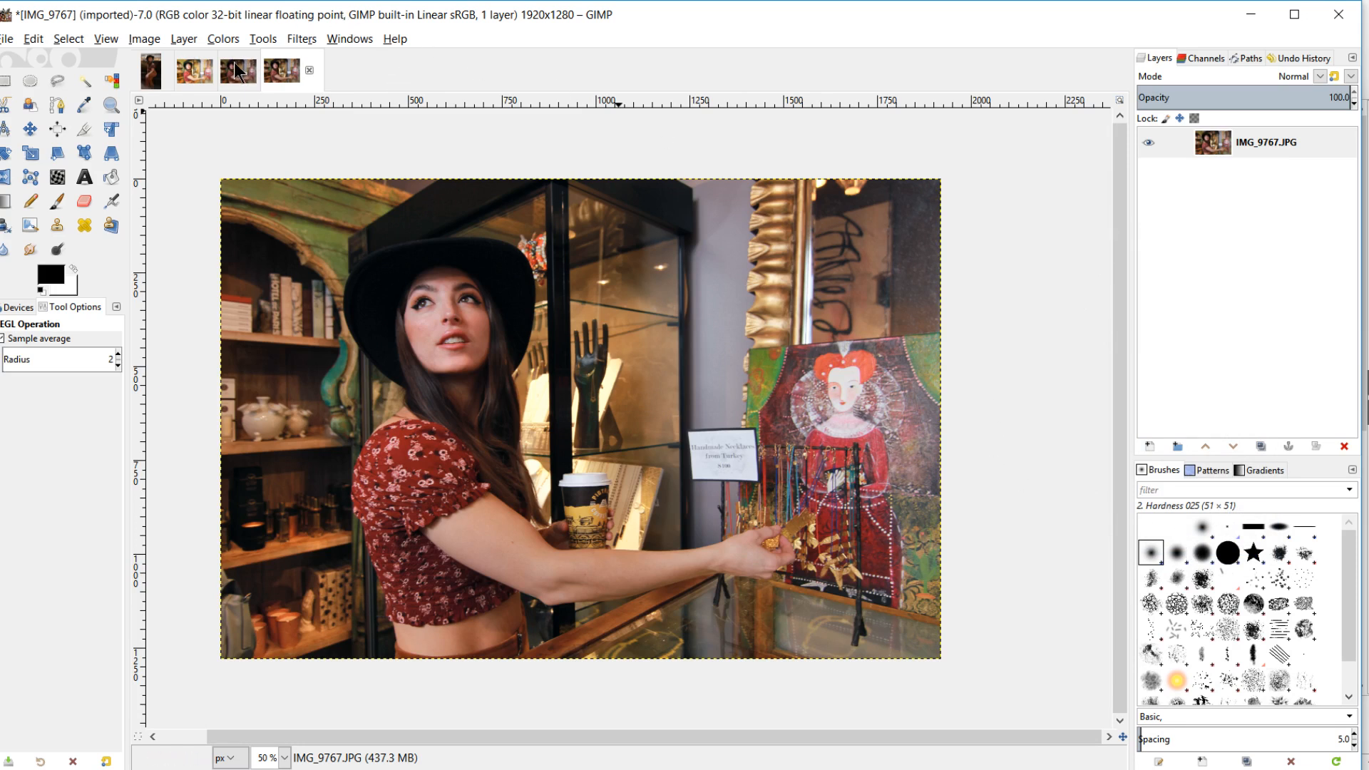
Start a Levels adjustment with the Value channel's input levels at 1.33 low, 1.14 gamma and 94.67 high, and compare the preview
{"action": "left_click", "coordinate": [224, 39]}
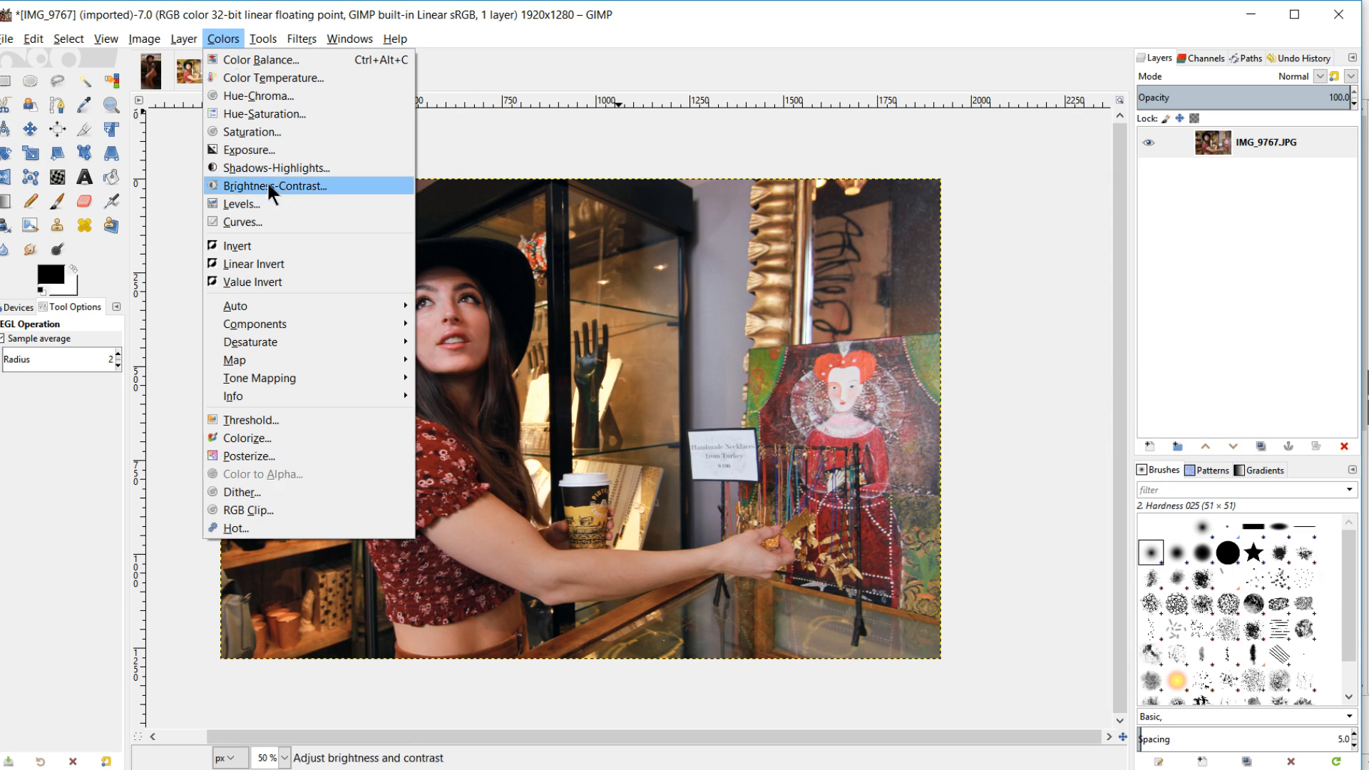
{"action": "left_click", "coordinate": [276, 204]}
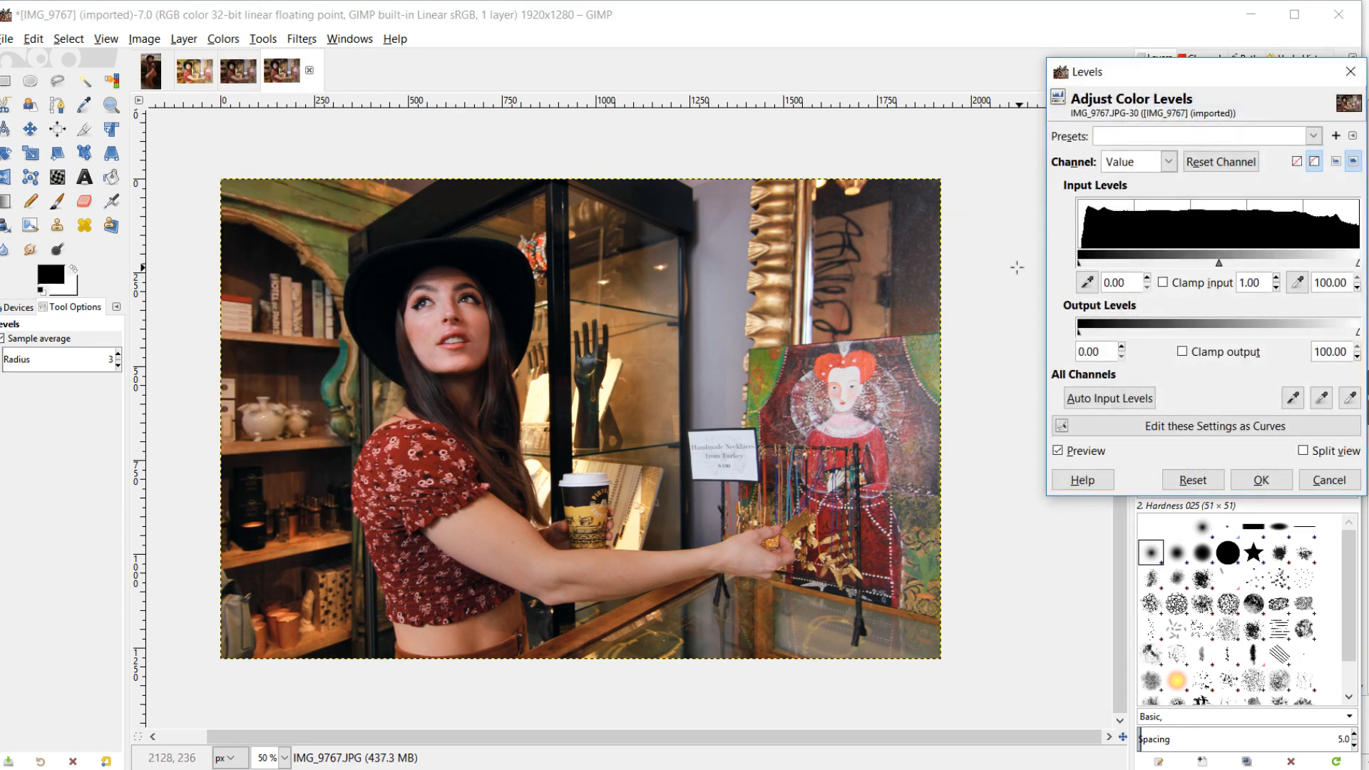
{"action": "left_click_drag", "start_coordinate": [1080, 260], "coordinate": [1084, 263]}
{"action": "left_click_drag", "start_coordinate": [1357, 262], "coordinate": [1345, 267]}
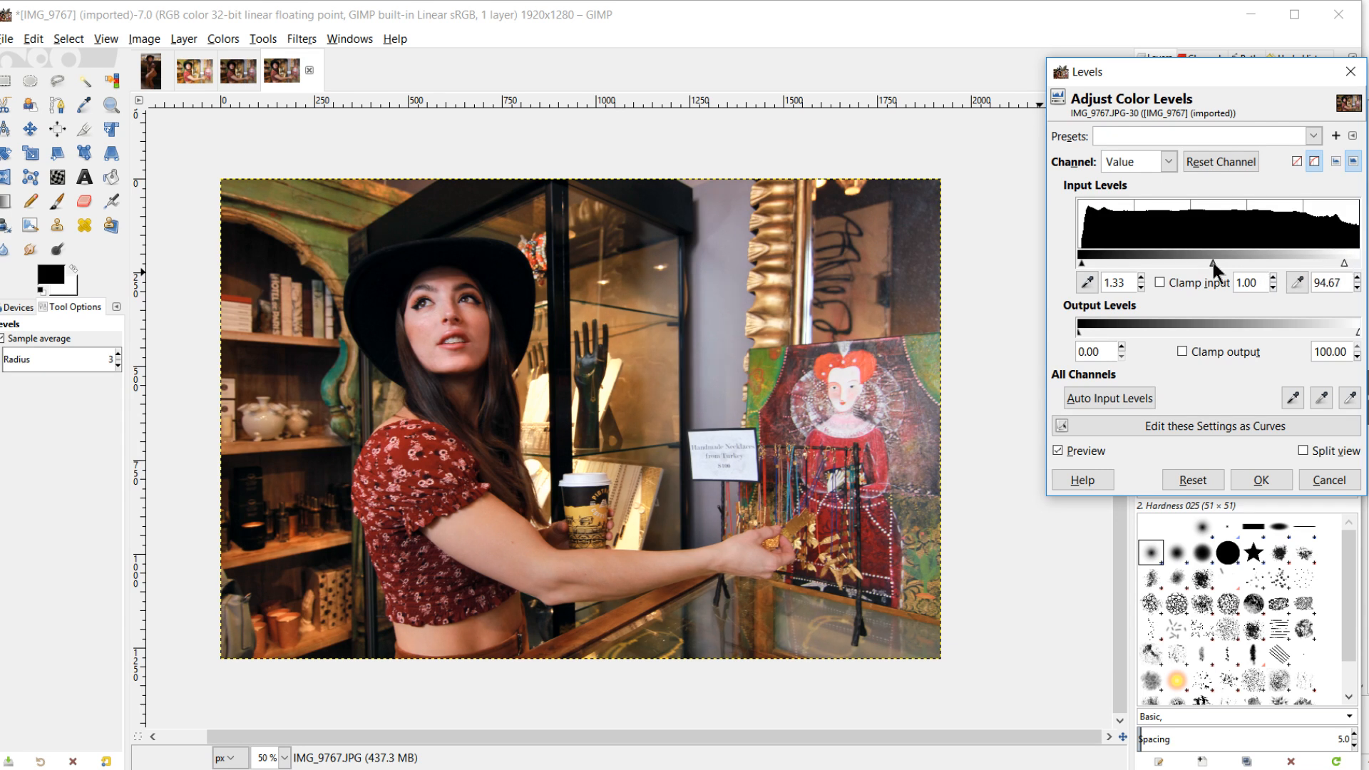
{"action": "left_click_drag", "start_coordinate": [1209, 262], "coordinate": [1205, 262]}
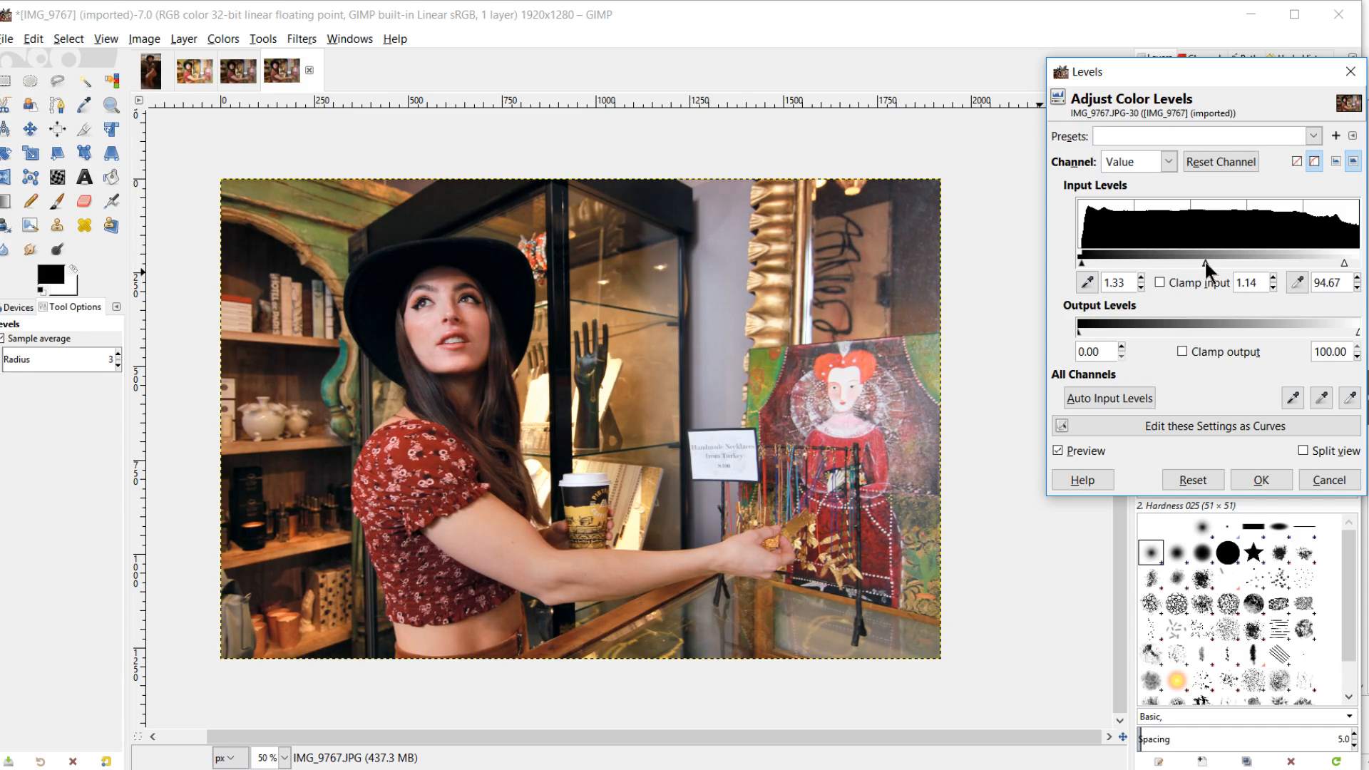
{"action": "left_click", "coordinate": [1061, 449]}
{"action": "left_click", "coordinate": [1059, 450]}
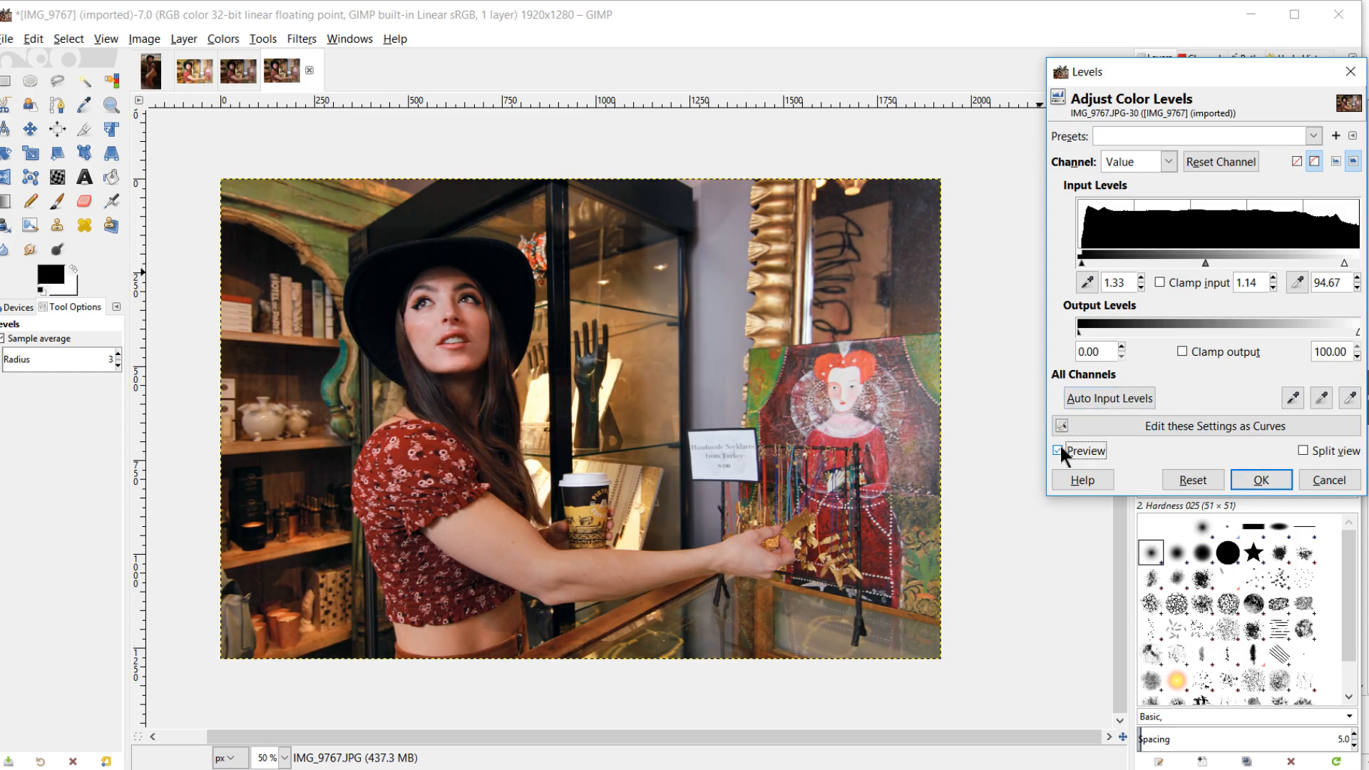
Set the Red channel's low input level to 0.53 and high input level to 98.67, and compare the photo with and without the preview
{"action": "left_click", "coordinate": [1169, 163]}
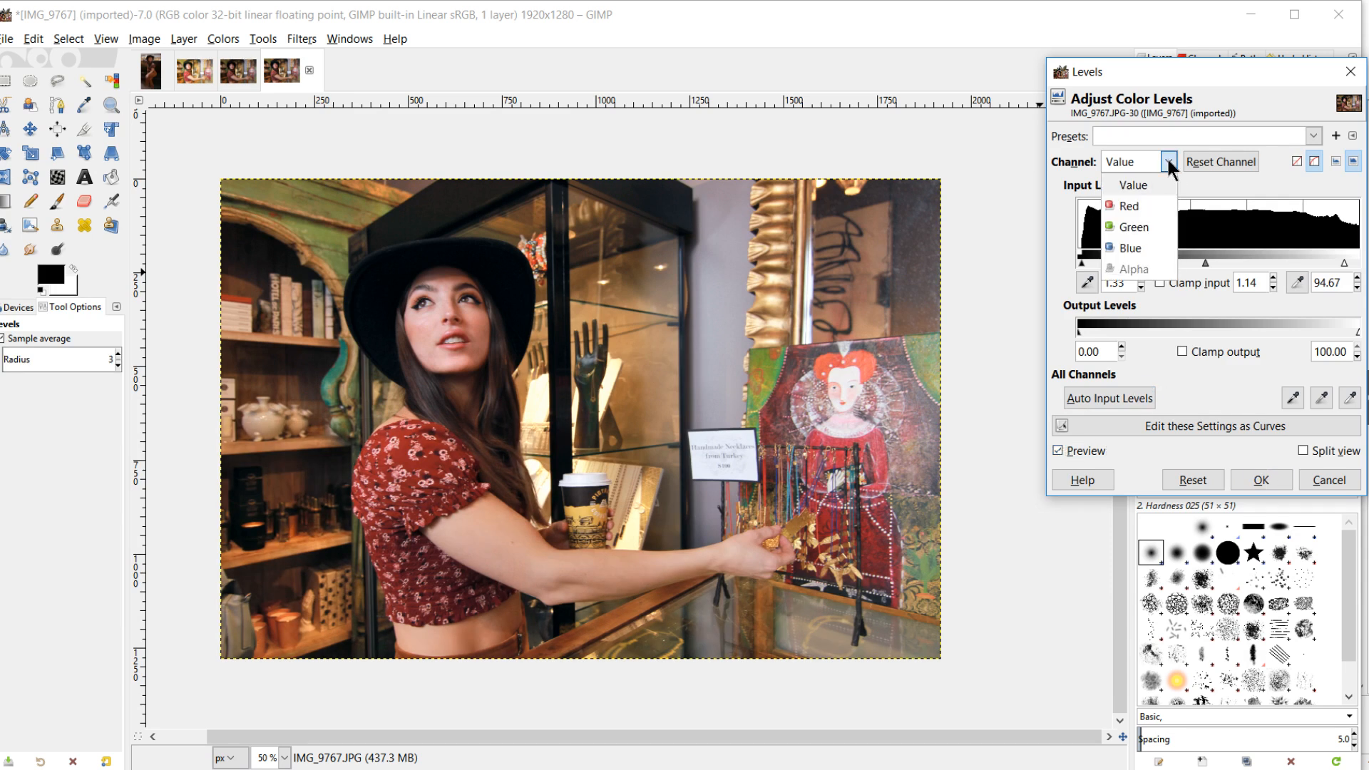
{"action": "left_click", "coordinate": [1148, 205]}
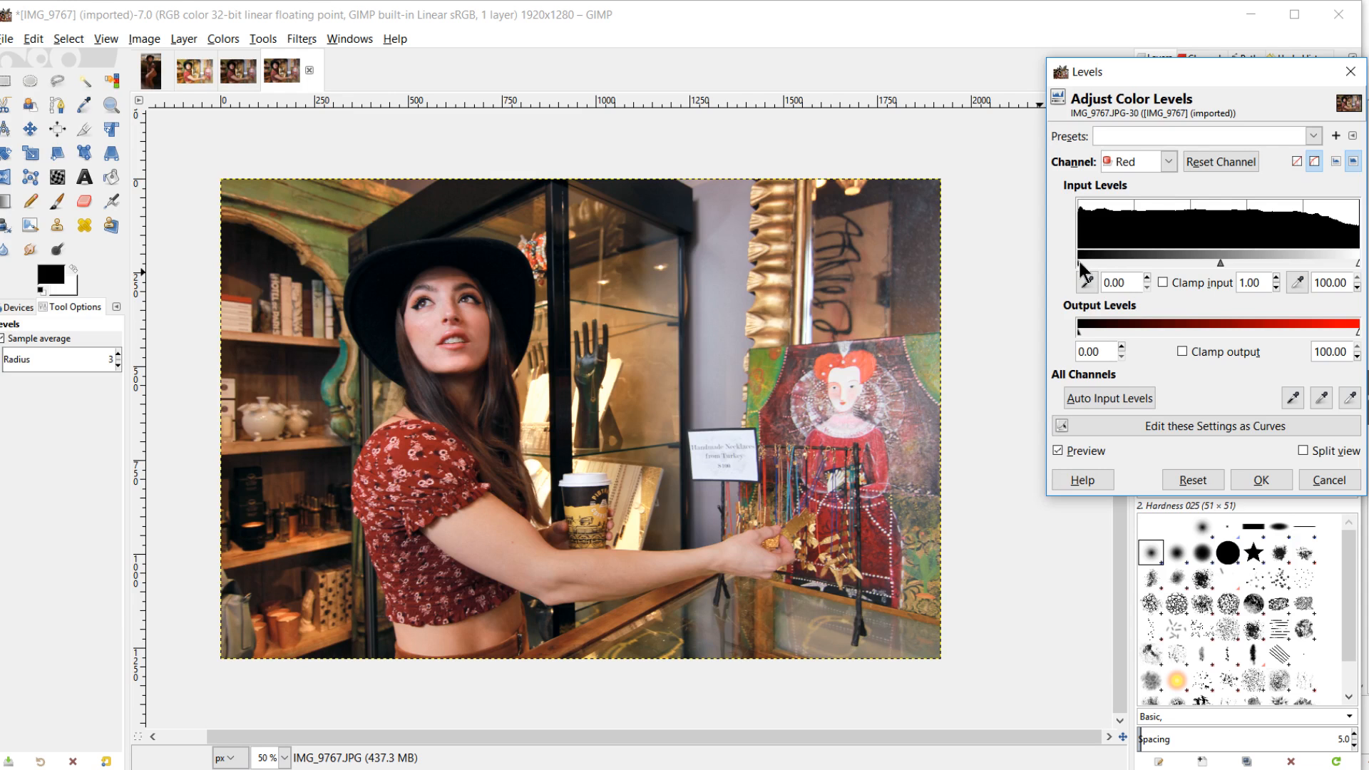
{"action": "left_click_drag", "start_coordinate": [1078, 259], "coordinate": [1084, 263]}
{"action": "left_click_drag", "start_coordinate": [1086, 262], "coordinate": [1079, 263]}
{"action": "left_click", "coordinate": [1113, 282]}
{"action": "left_click_drag", "start_coordinate": [1358, 263], "coordinate": [1357, 266]}
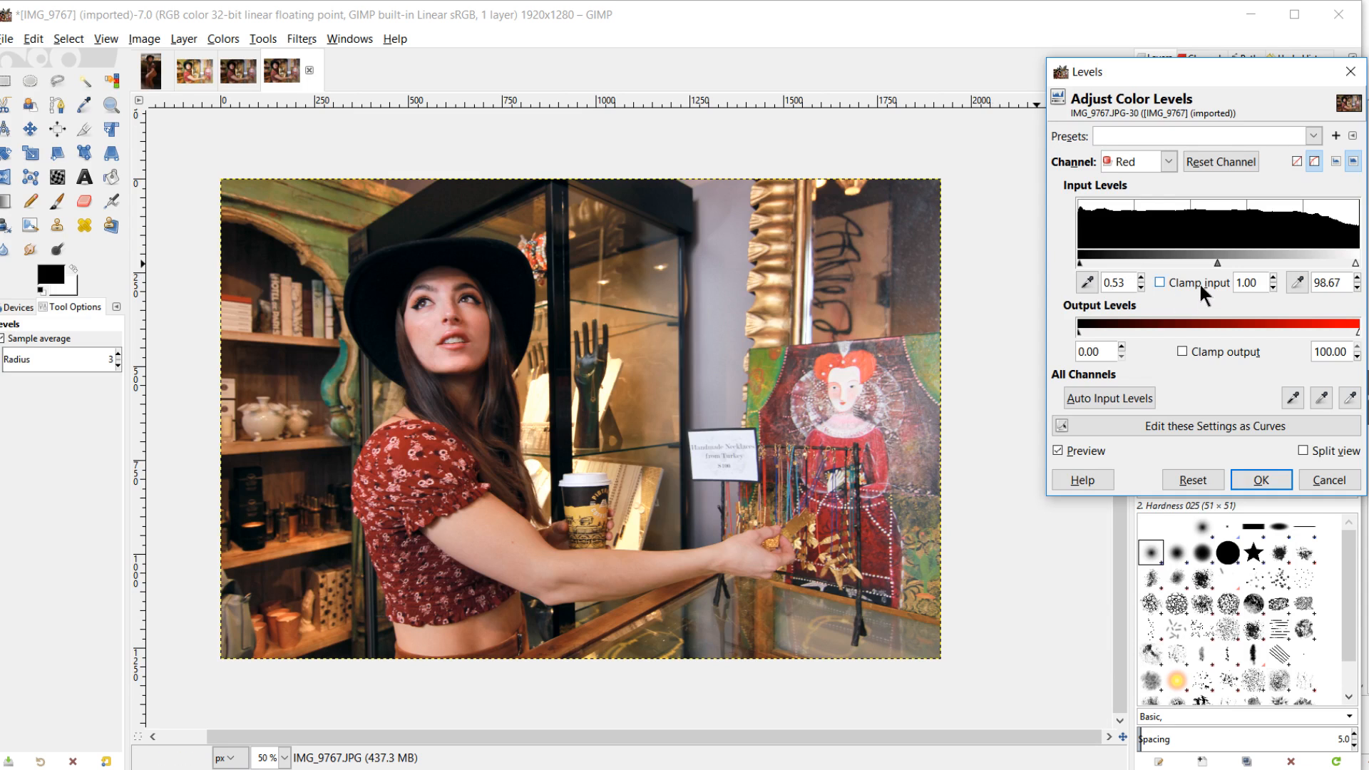
{"action": "left_click_drag", "start_coordinate": [1218, 263], "coordinate": [1218, 264]}
{"action": "left_click", "coordinate": [1058, 450]}
{"action": "left_click", "coordinate": [1058, 450]}
Set the Green channel's low input level to 1.07 and high input level to 97.60, and fine-tune its midtone point
{"action": "left_click", "coordinate": [1168, 162]}
{"action": "left_click", "coordinate": [1146, 223]}
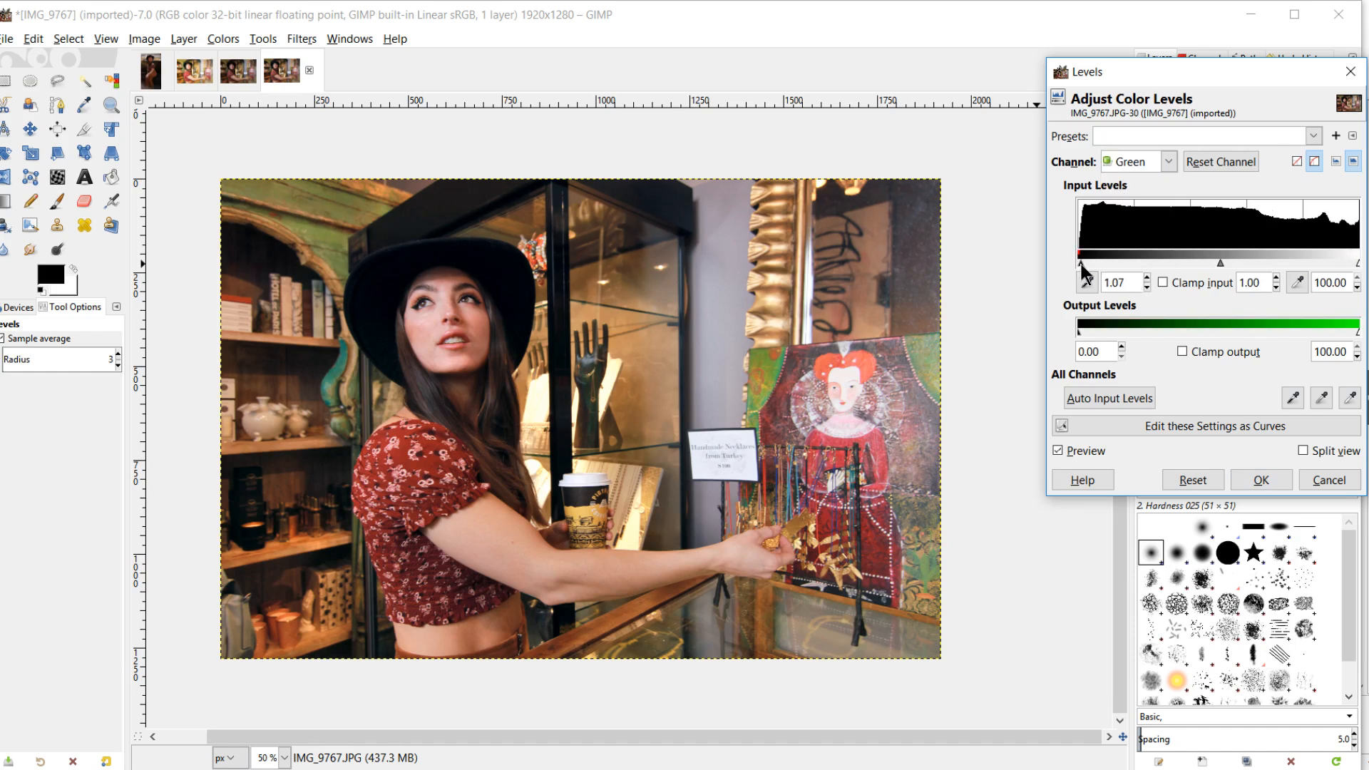
{"action": "left_click_drag", "start_coordinate": [1358, 264], "coordinate": [1354, 267]}
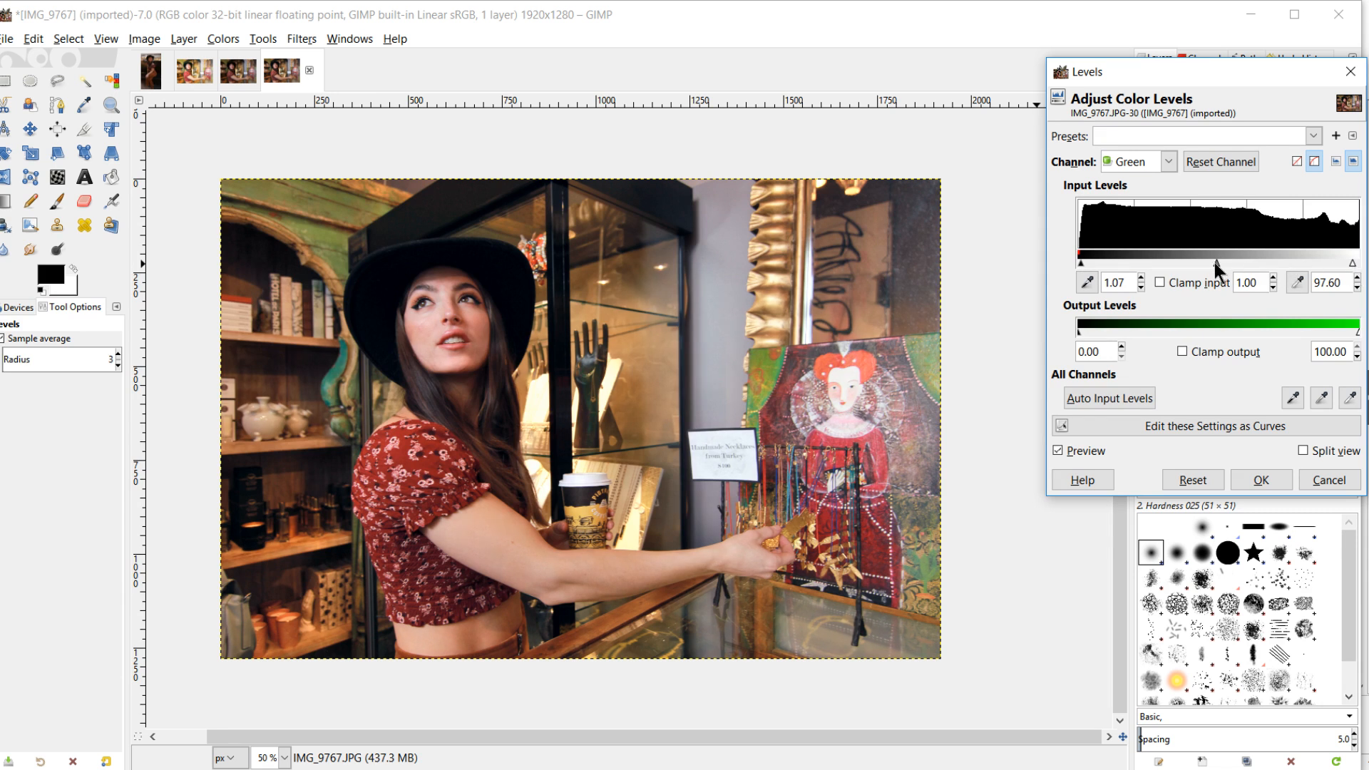
{"action": "left_click_drag", "start_coordinate": [1211, 262], "coordinate": [1216, 262]}
Readjust the Value channel's input levels to 0.80 low, 1.10 gamma and 97.60 high
{"action": "left_click", "coordinate": [1169, 161]}
{"action": "left_click", "coordinate": [1153, 184]}
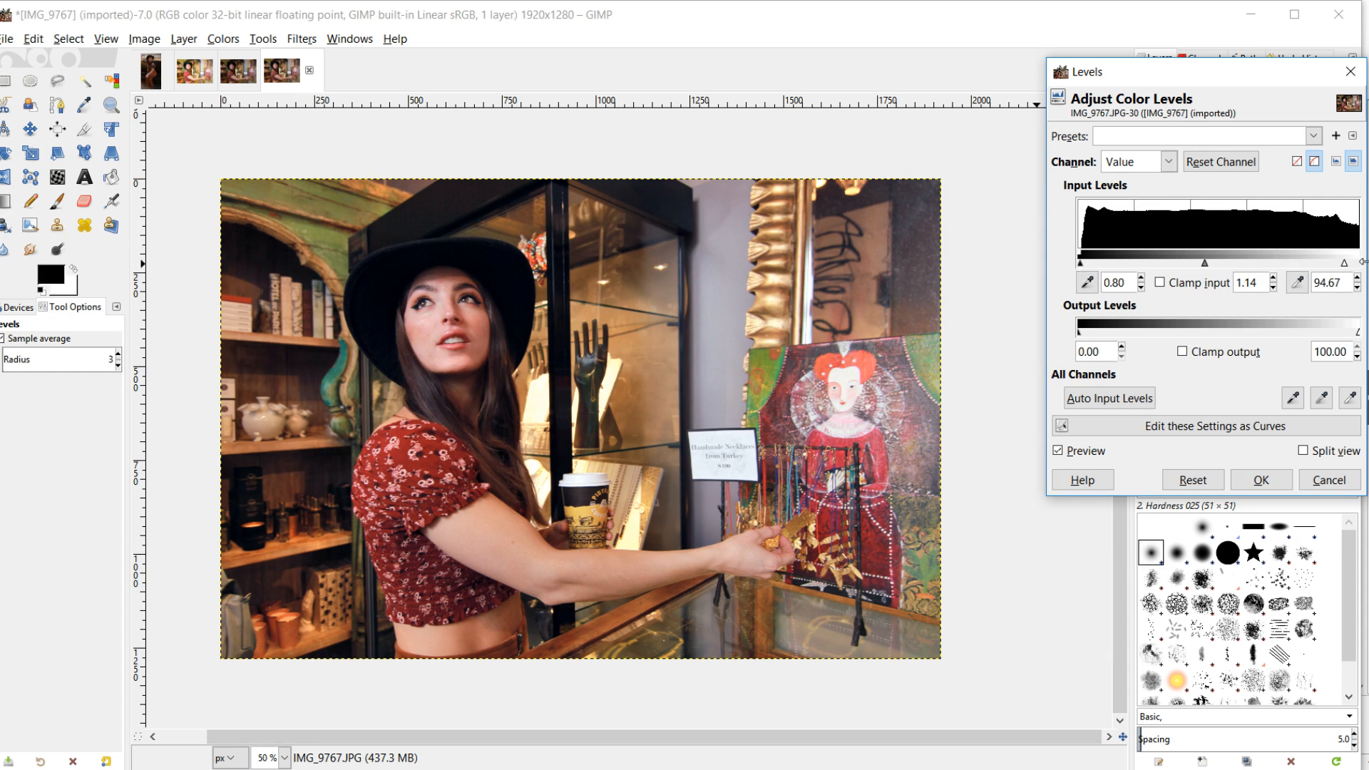
{"action": "left_click_drag", "start_coordinate": [1344, 263], "coordinate": [1356, 274]}
Set the Blue channel's low input level to 1.07 and high input level to 97.60, fine-tune its gamma, compare the preview, and apply Levels
{"action": "left_click", "coordinate": [1166, 156]}
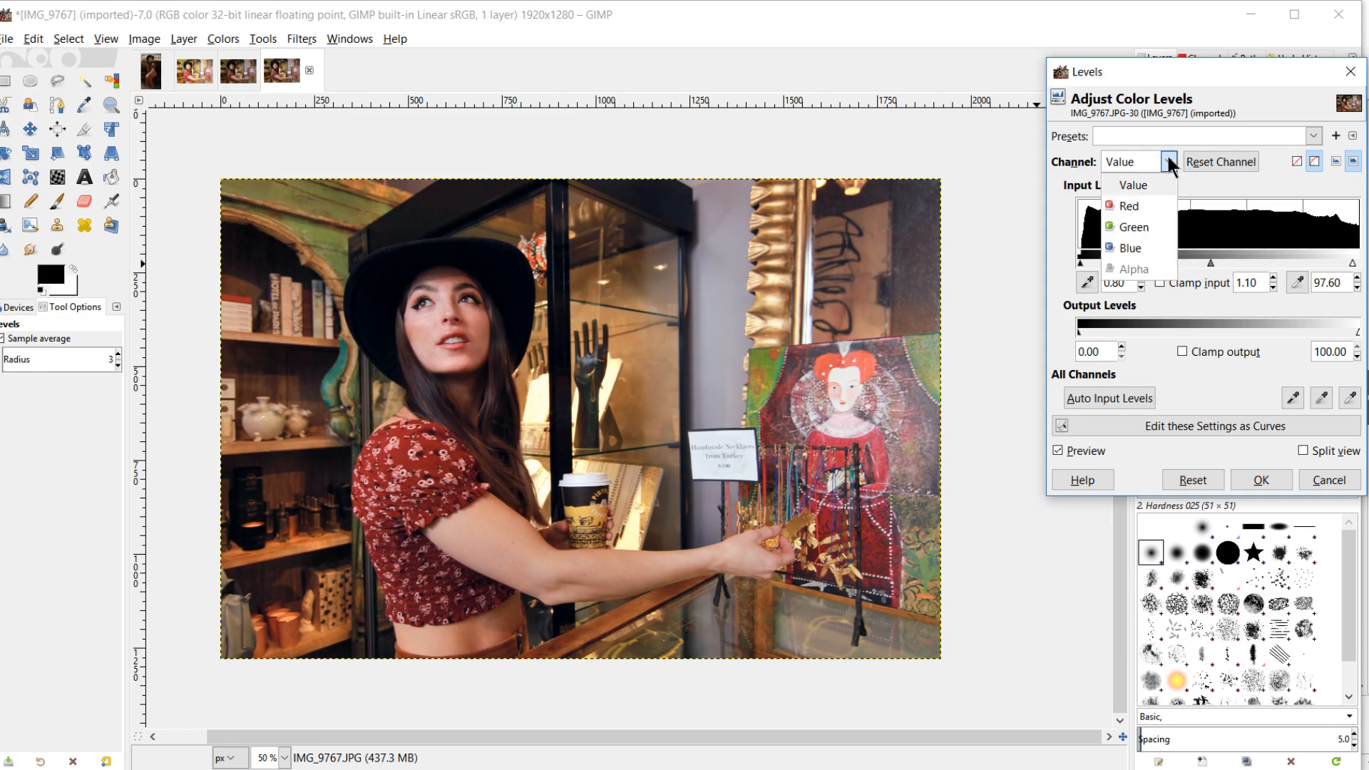
{"action": "left_click", "coordinate": [1140, 245]}
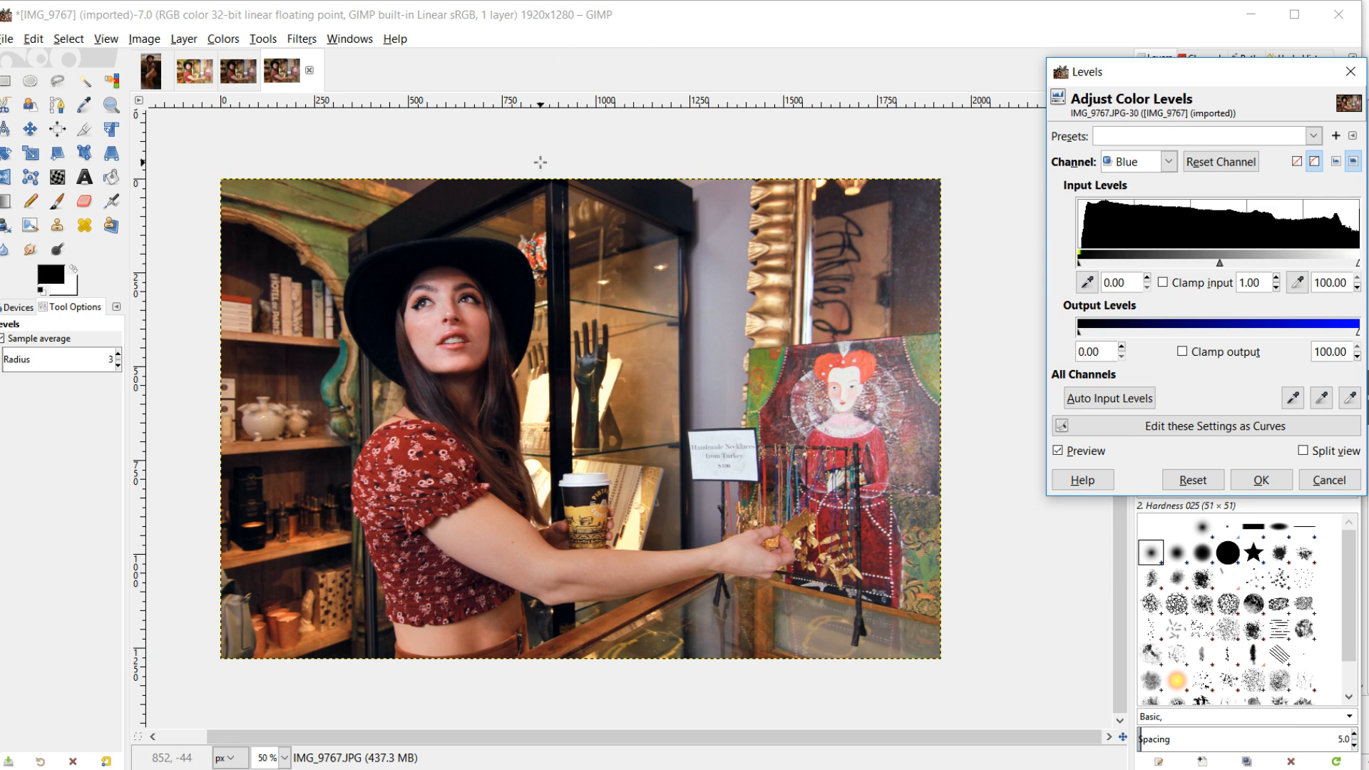
{"action": "left_click", "coordinate": [8, 41]}
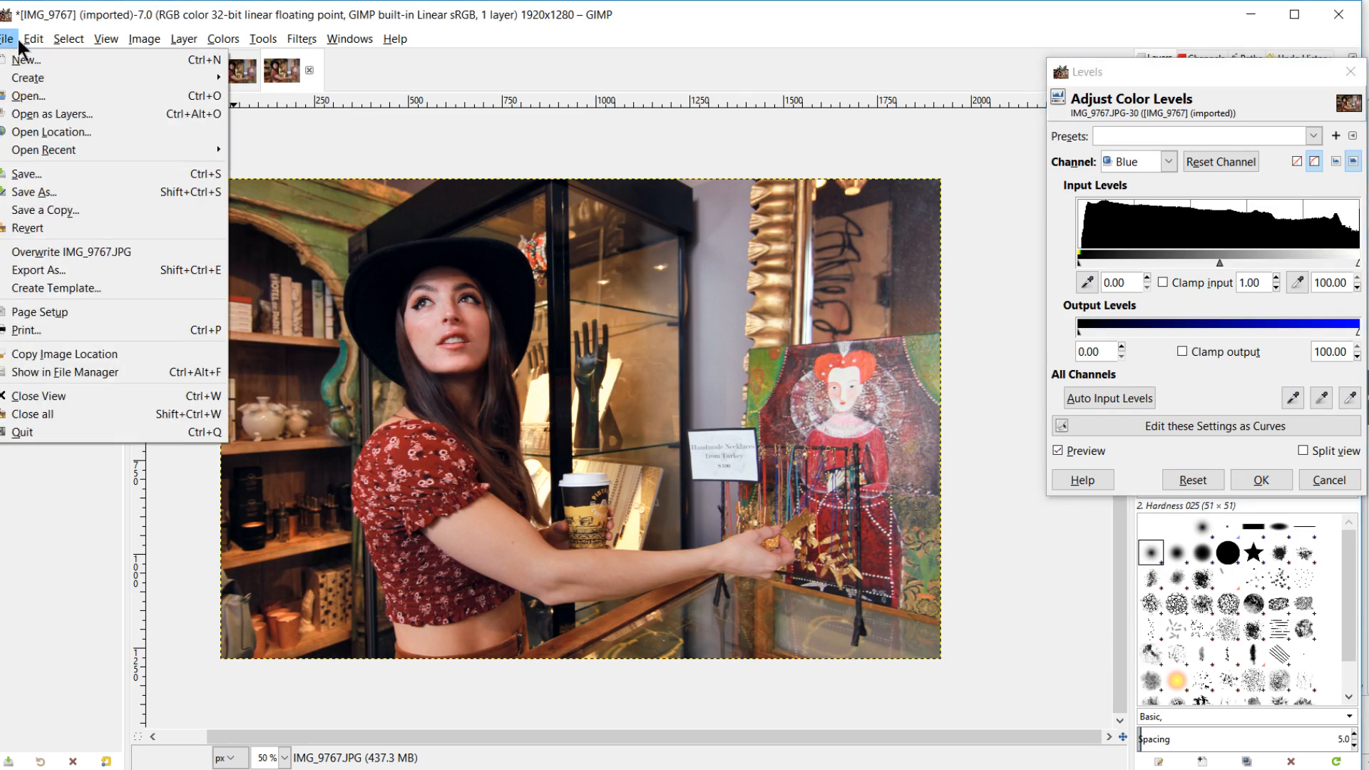
{"action": "mouse_move", "coordinate": [37, 48]}
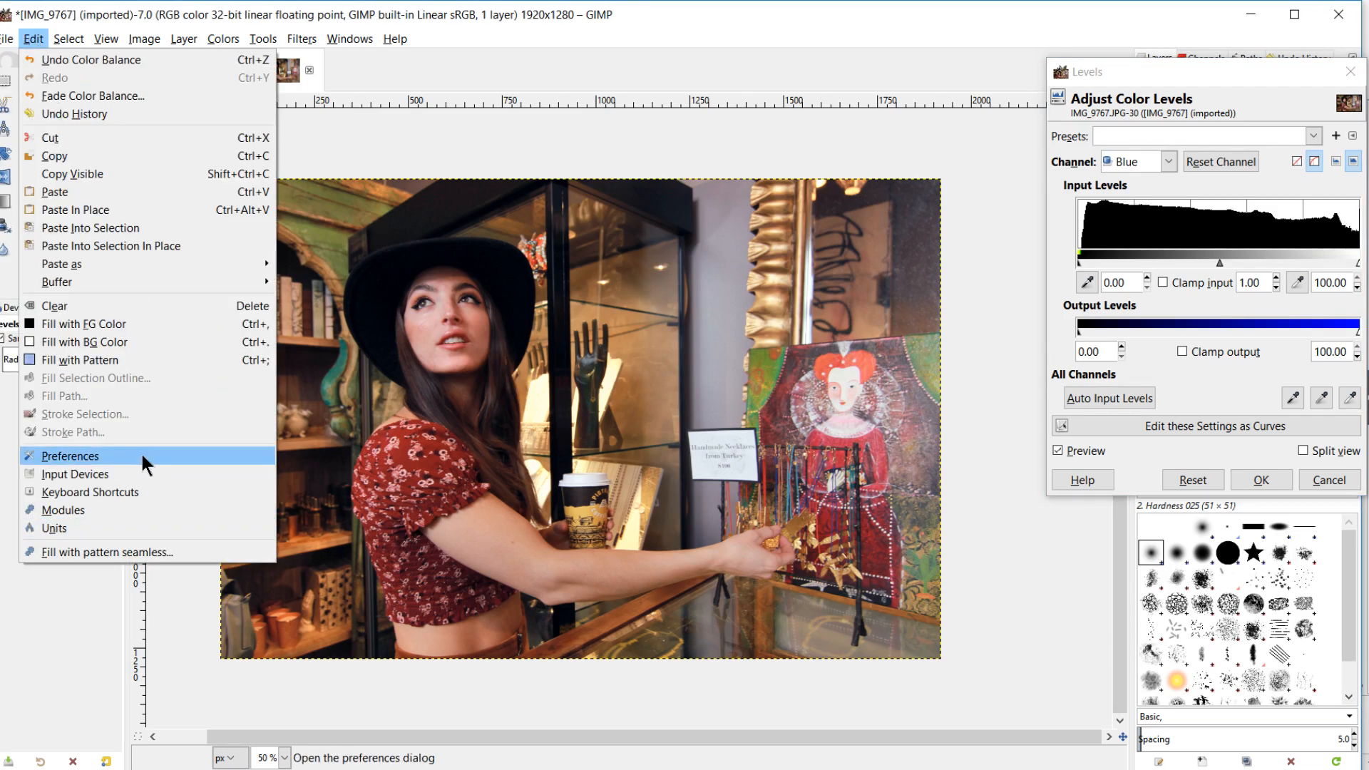
{"action": "left_click", "coordinate": [1158, 61]}
{"action": "left_click_drag", "start_coordinate": [1162, 62], "coordinate": [1089, 80]}
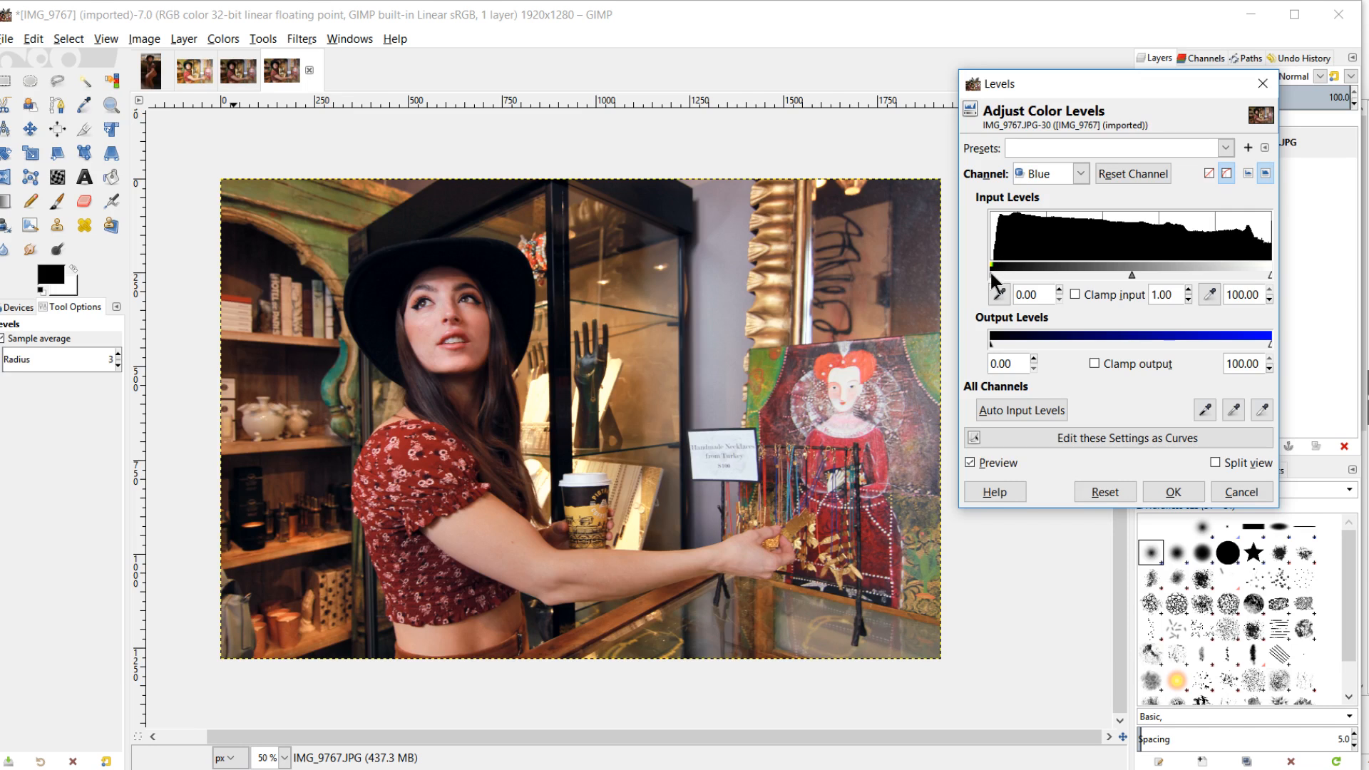
{"action": "left_click_drag", "start_coordinate": [991, 275], "coordinate": [994, 277]}
{"action": "left_click_drag", "start_coordinate": [1270, 276], "coordinate": [1265, 275]}
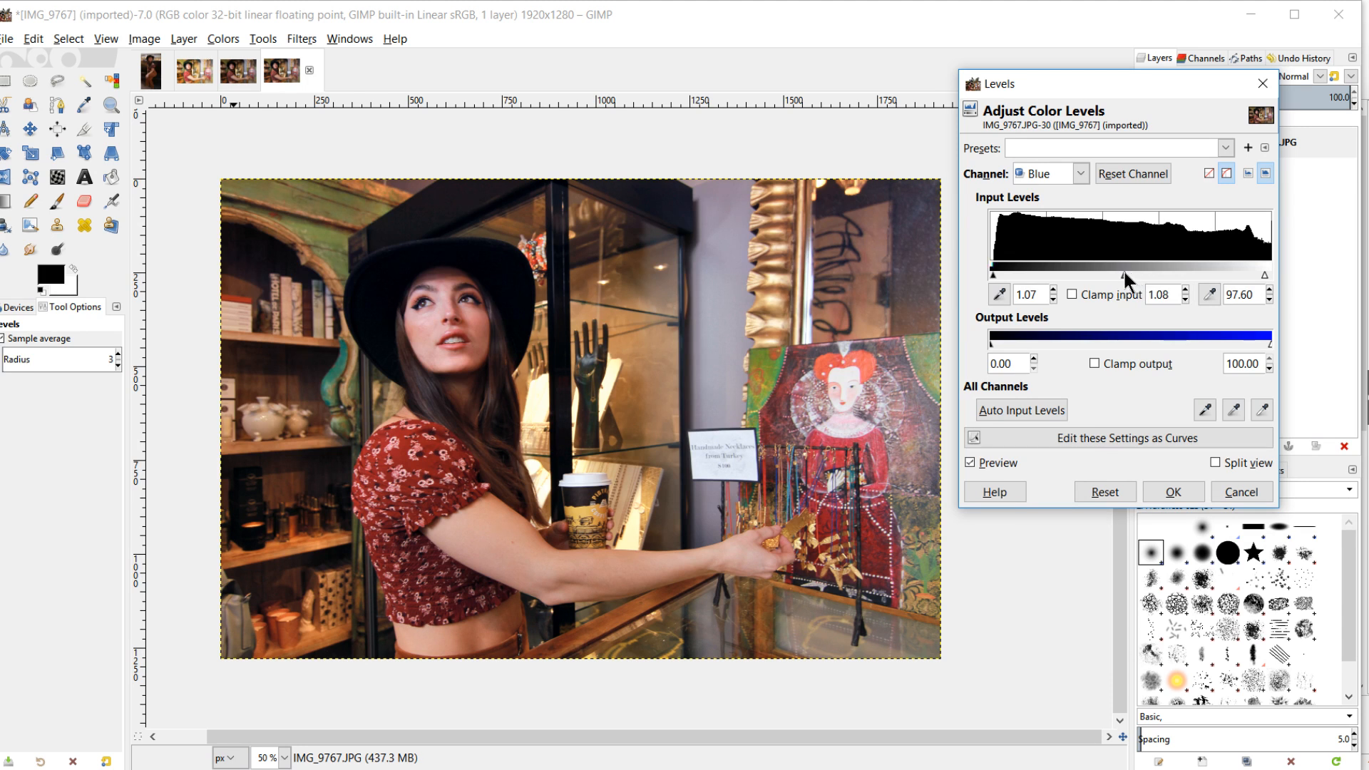
{"action": "left_click_drag", "start_coordinate": [1125, 274], "coordinate": [1132, 272]}
{"action": "left_click", "coordinate": [971, 461]}
{"action": "left_click", "coordinate": [970, 460]}
{"action": "left_click", "coordinate": [1173, 492]}
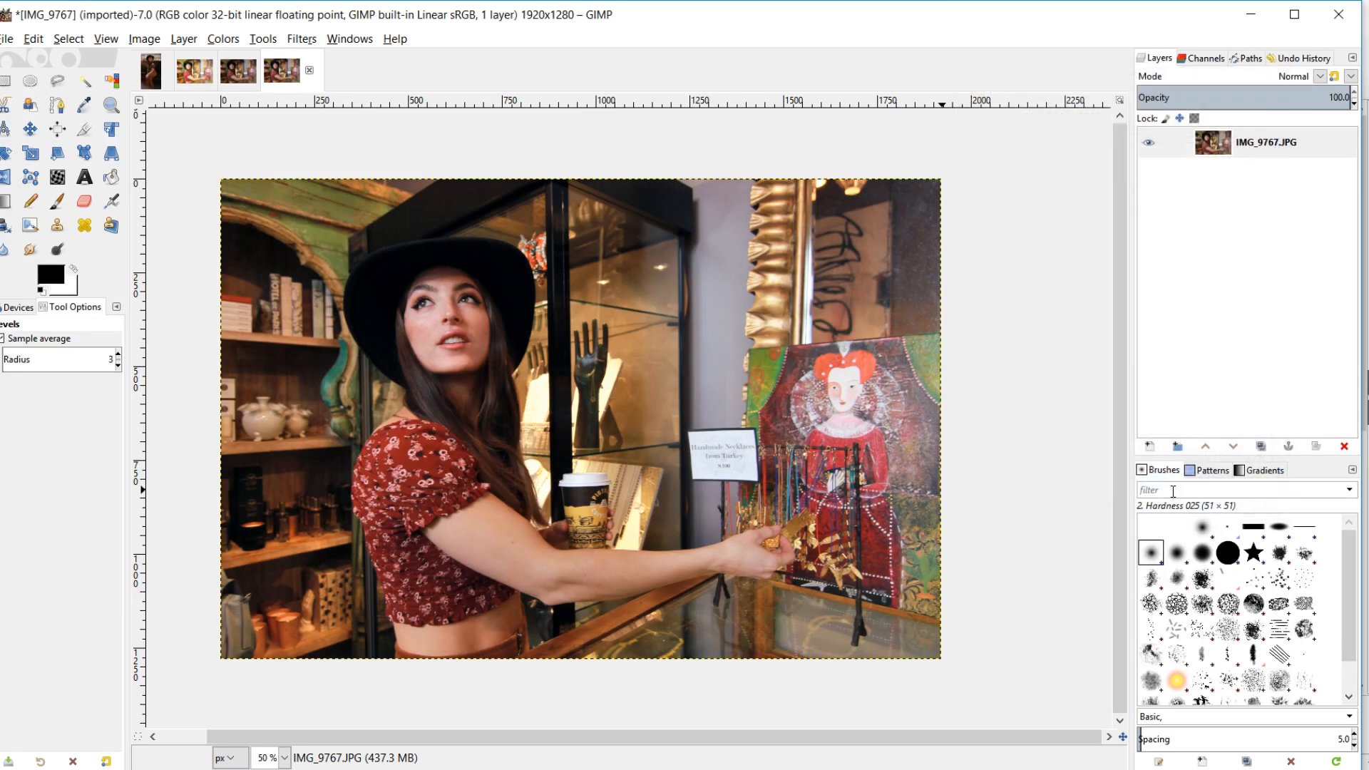
Raise the photo's saturation scale to 1.220, comparing with the preview off along the way, and apply it
{"action": "left_click", "coordinate": [222, 39]}
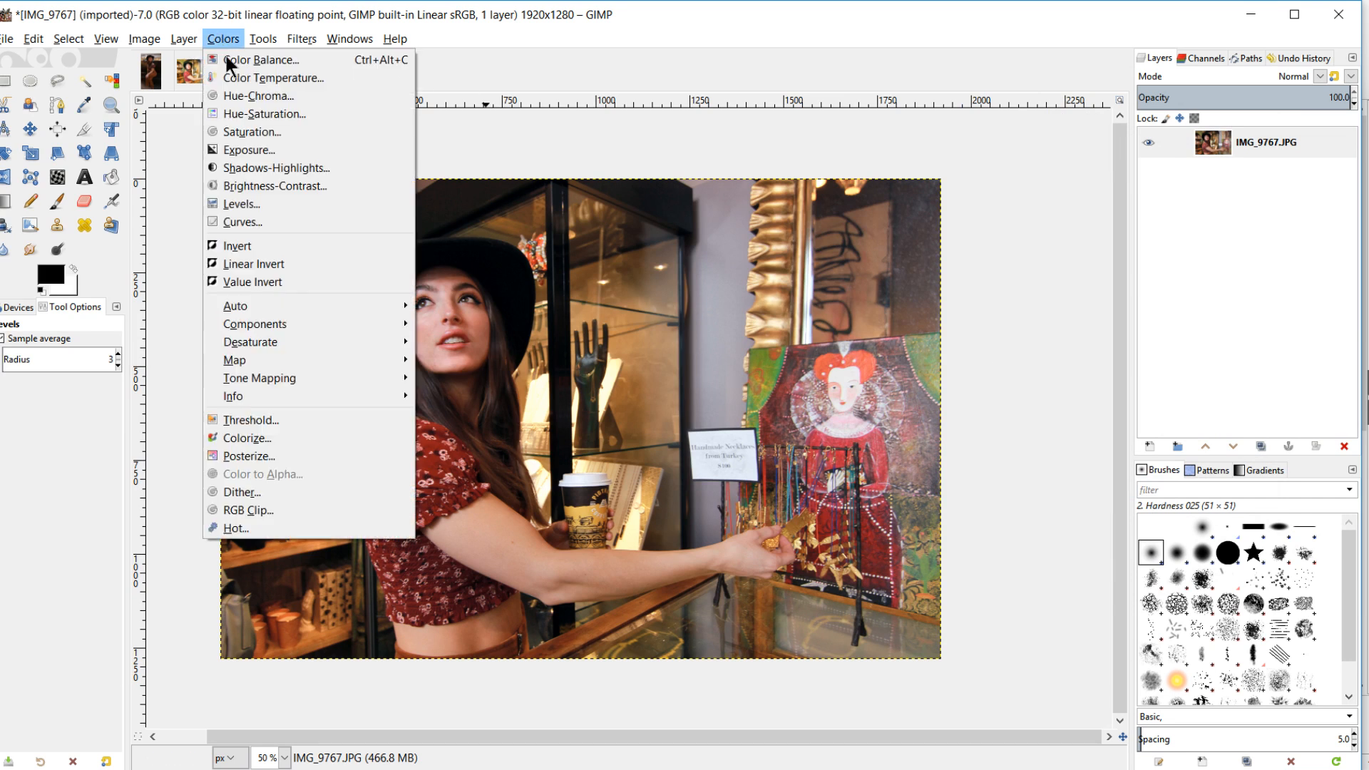
{"action": "left_click", "coordinate": [261, 132]}
{"action": "left_click_drag", "start_coordinate": [1133, 271], "coordinate": [1163, 264]}
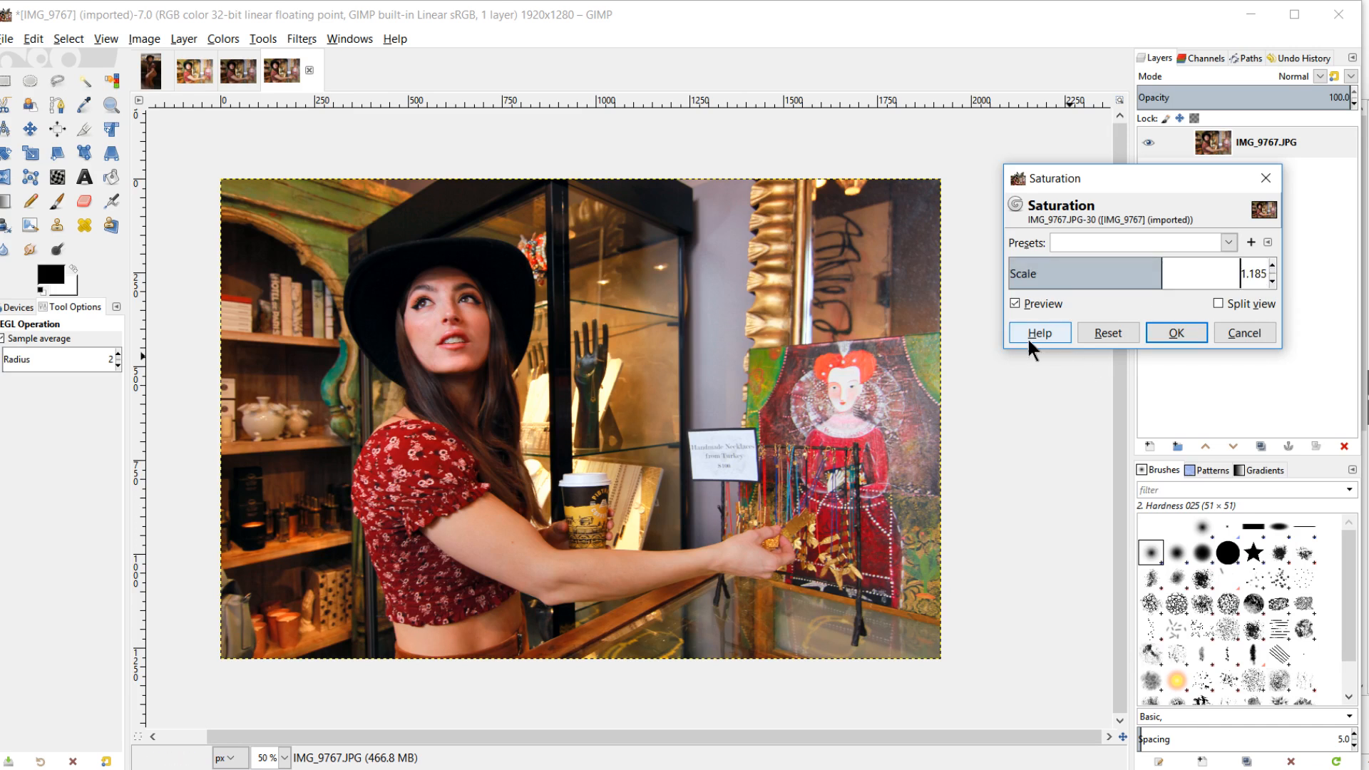
{"action": "left_click", "coordinate": [1015, 302]}
{"action": "left_click", "coordinate": [1014, 302]}
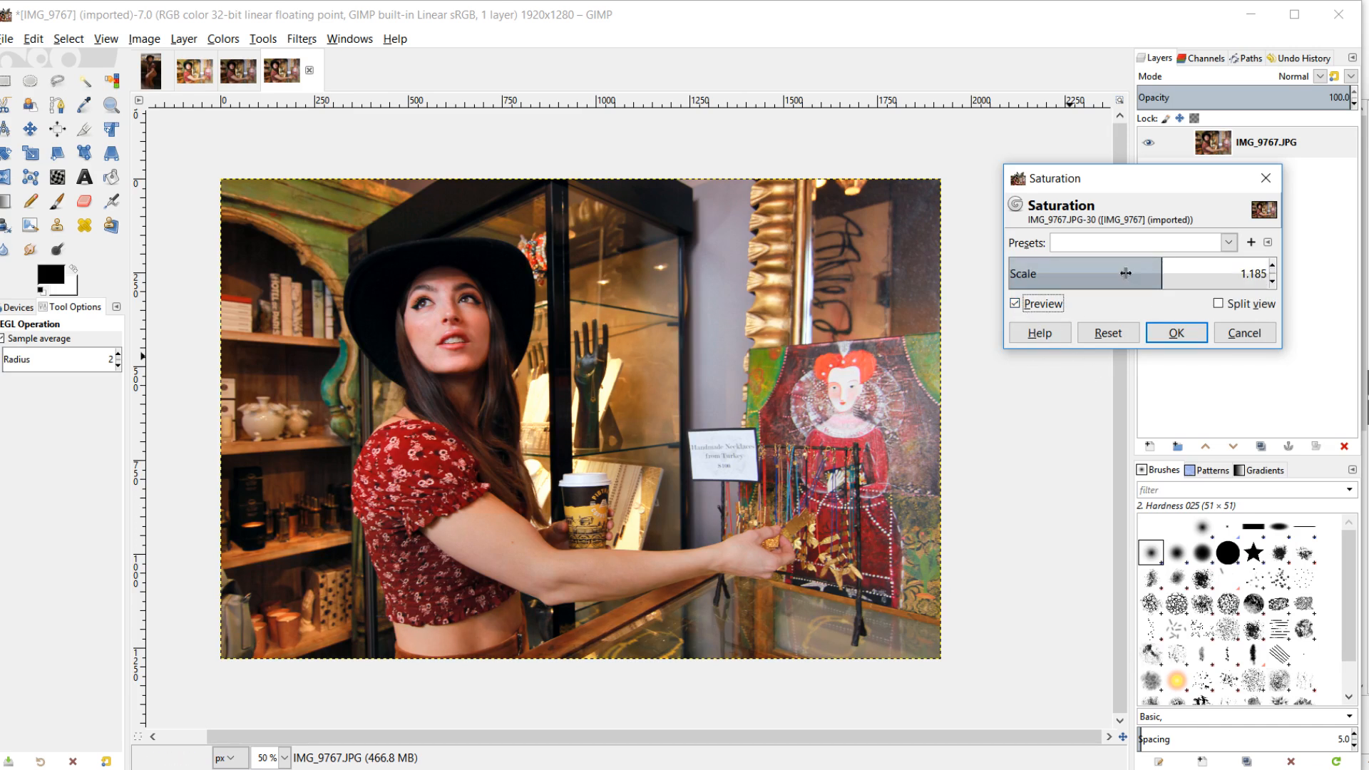
{"action": "left_click", "coordinate": [1165, 264]}
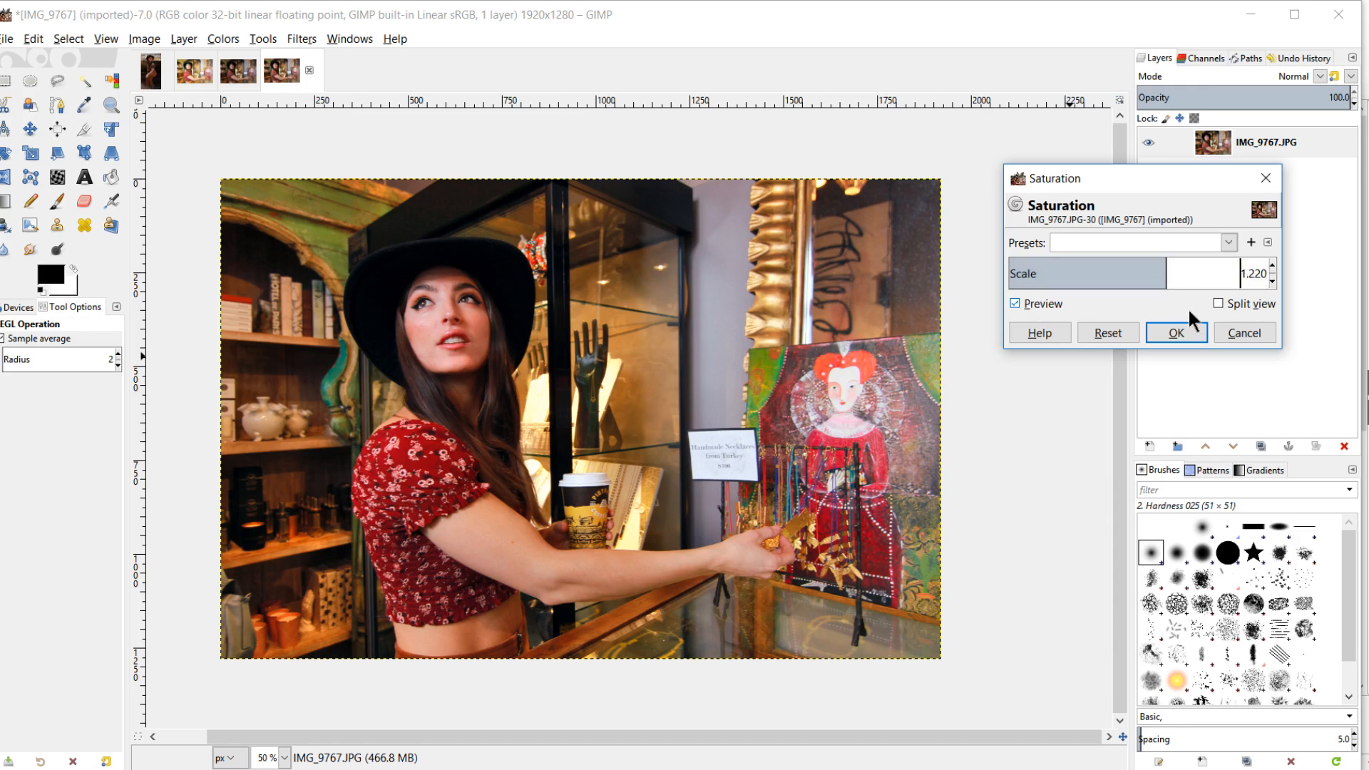
{"action": "left_click", "coordinate": [1184, 334]}
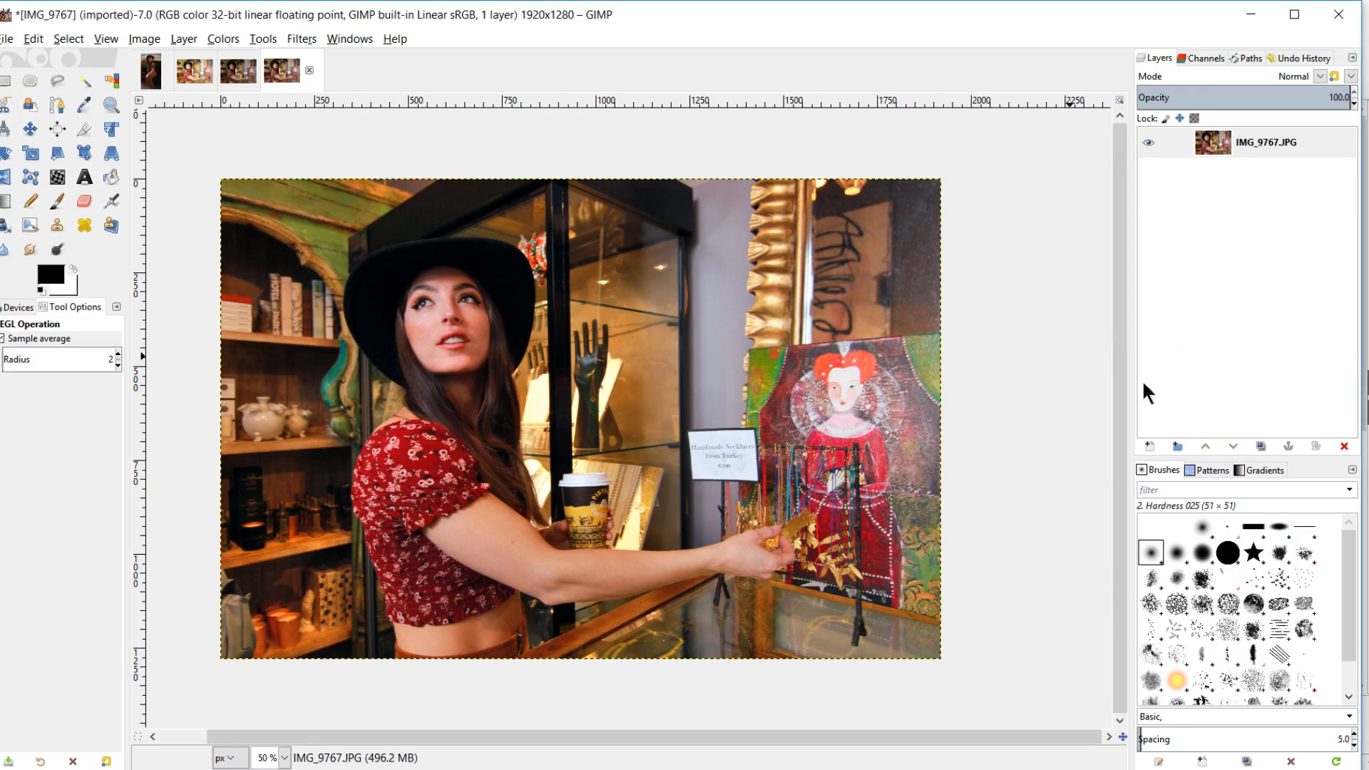
Apply a Color Temperature correction to the photo with the intended temperature set to 7000, comparing with the preview off
{"action": "left_click", "coordinate": [224, 40]}
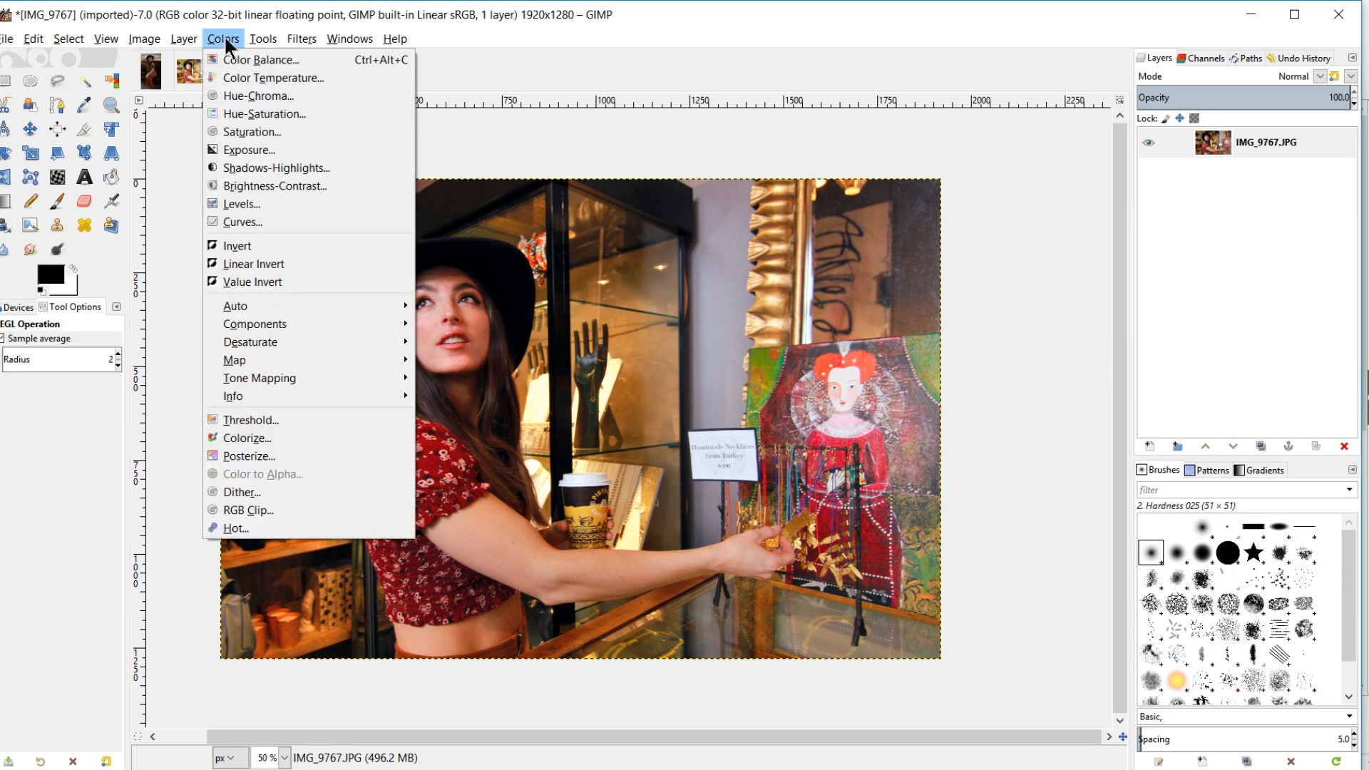
{"action": "left_click", "coordinate": [255, 76]}
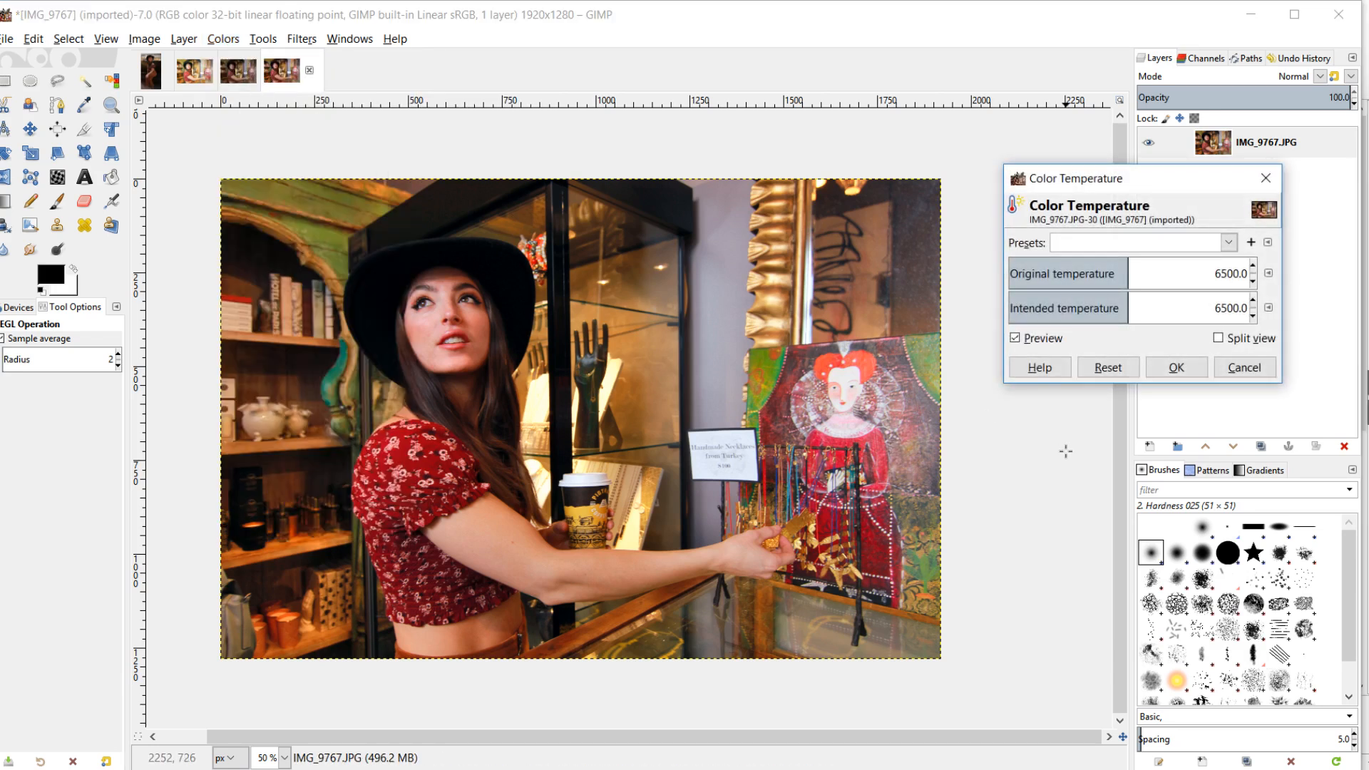
{"action": "mouse_move", "coordinate": [1126, 303]}
{"action": "left_mouse_down"}
{"action": "mouse_move", "coordinate": [1158, 305]}
{"action": "mouse_move", "coordinate": [1144, 298]}
{"action": "left_mouse_up"}
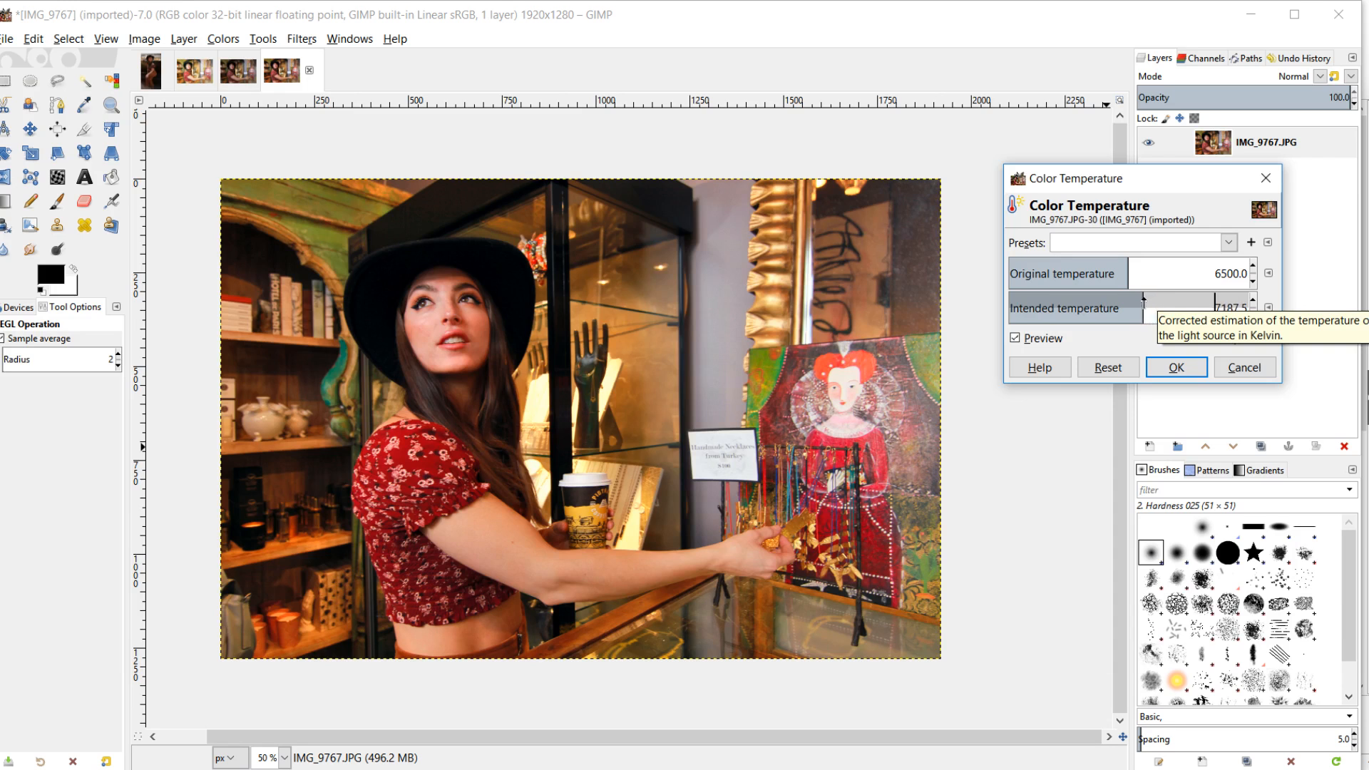
{"action": "left_click", "coordinate": [1015, 337]}
{"action": "left_click", "coordinate": [1015, 336]}
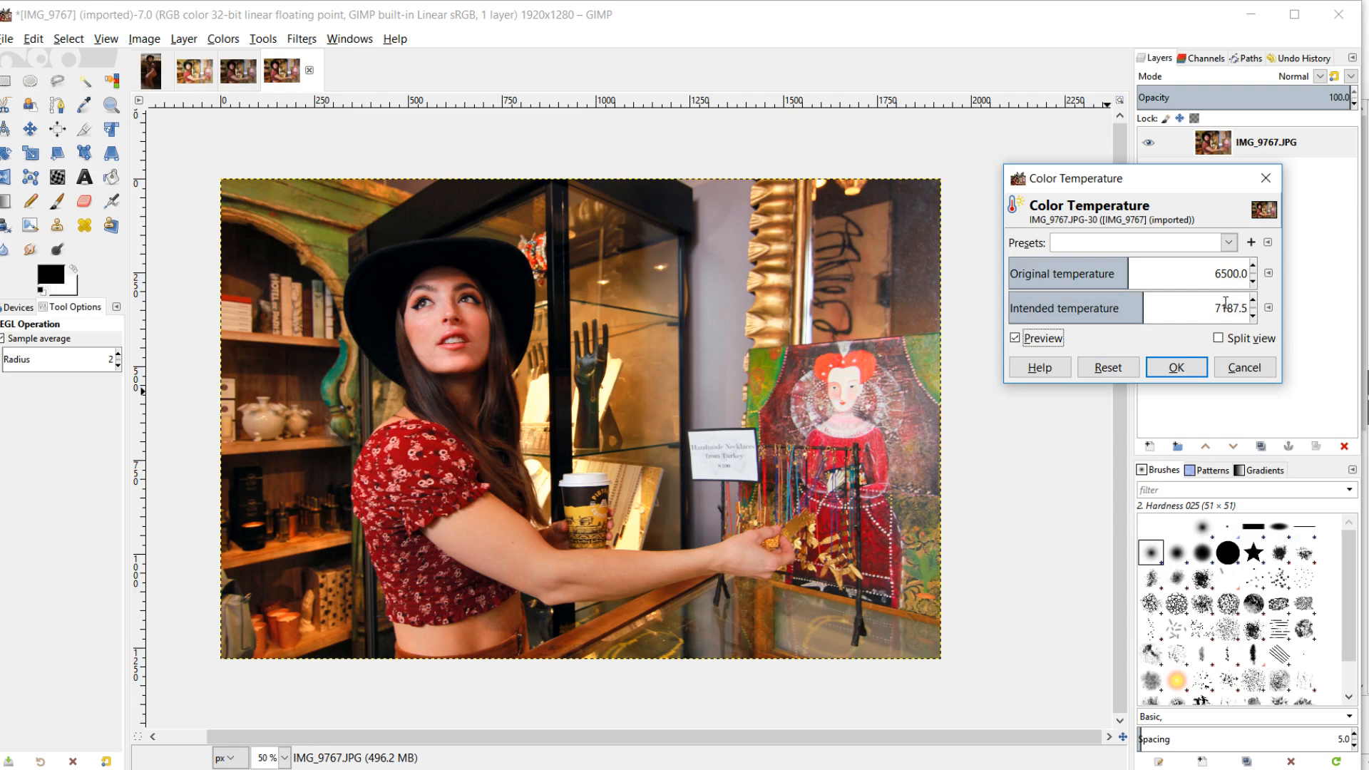
{"action": "left_click_drag", "start_coordinate": [1221, 308], "coordinate": [1298, 325]}
{"action": "type", "text": "000"}
{"action": "key", "text": "Return"}
{"action": "left_click", "coordinate": [1014, 338]}
{"action": "left_click", "coordinate": [1014, 338]}
{"action": "left_click", "coordinate": [1177, 367]}
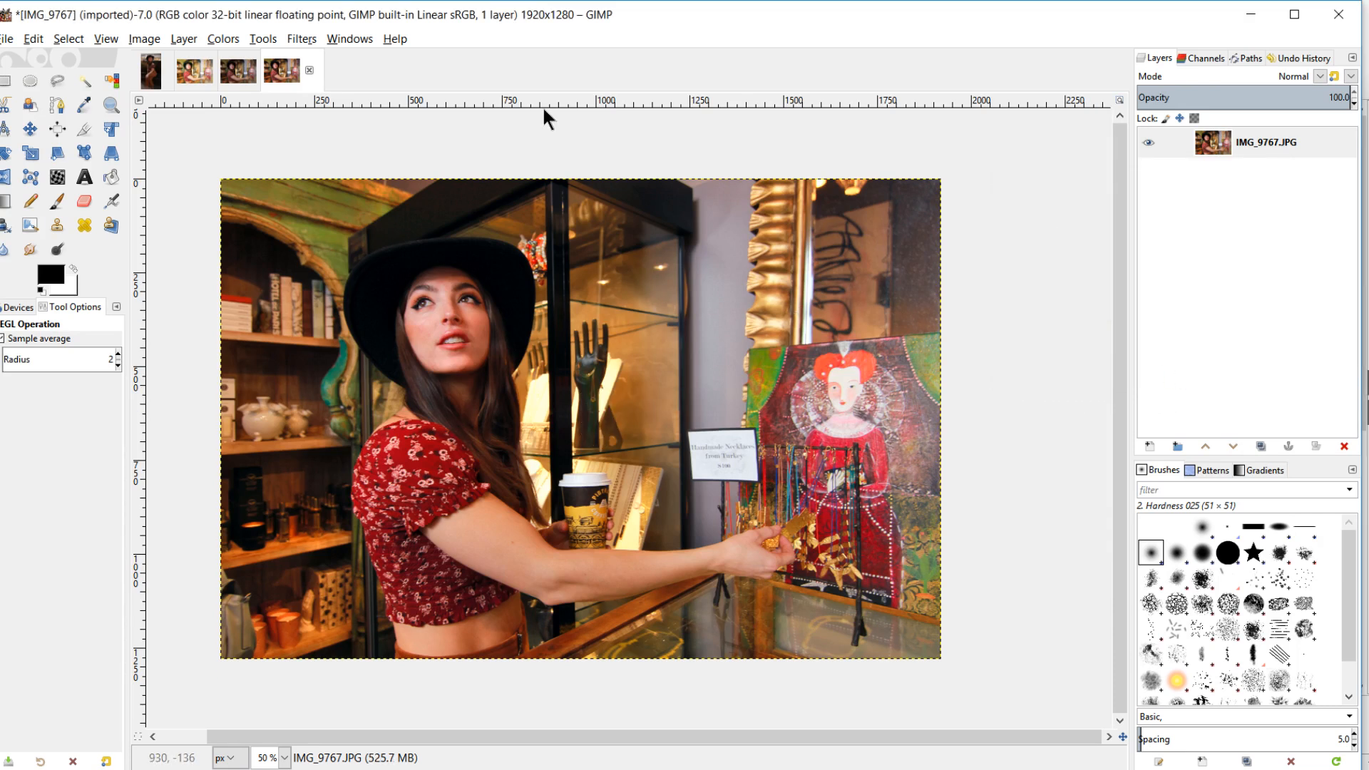
In Curves, anchor the Value curve's midpoint, add a slightly lowered shadow point near x 32, and raise the black endpoint to about 3.88
{"action": "left_click", "coordinate": [223, 39]}
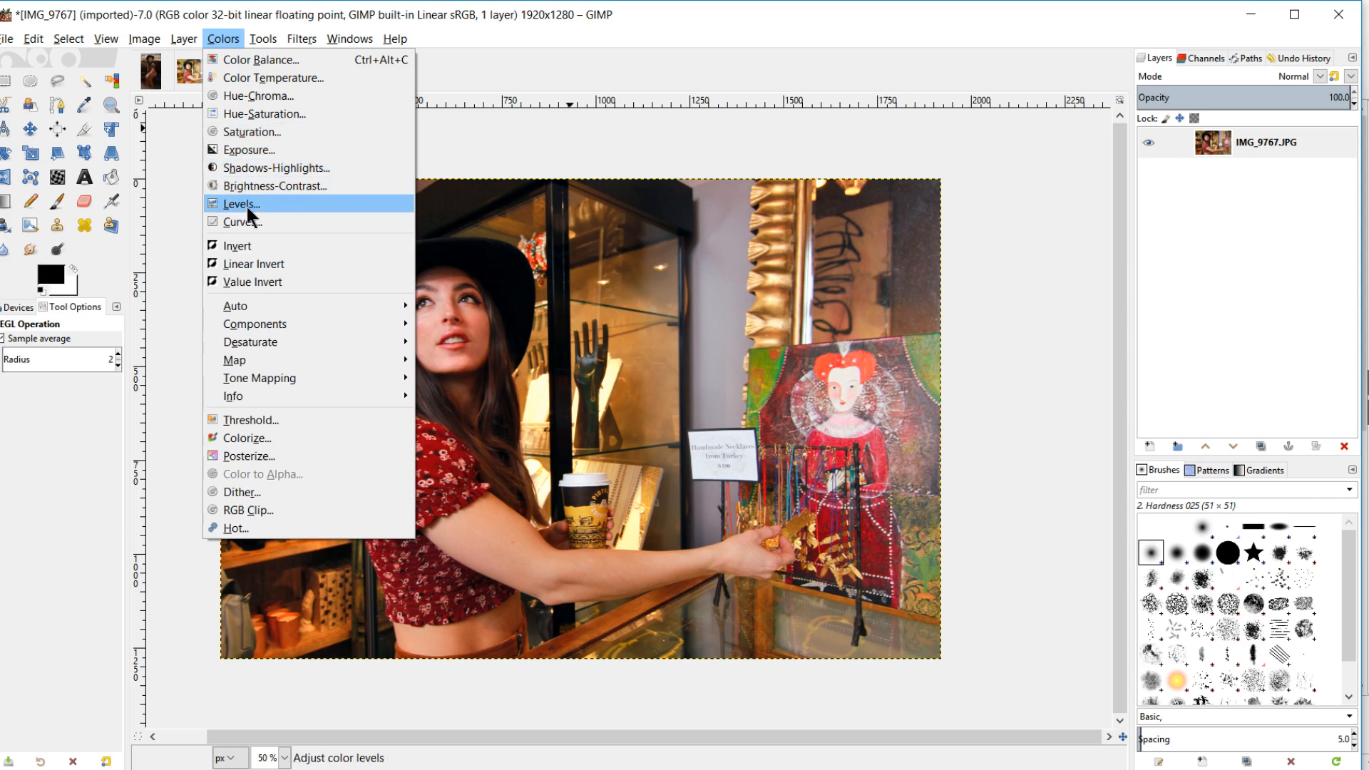
{"action": "left_click", "coordinate": [260, 223]}
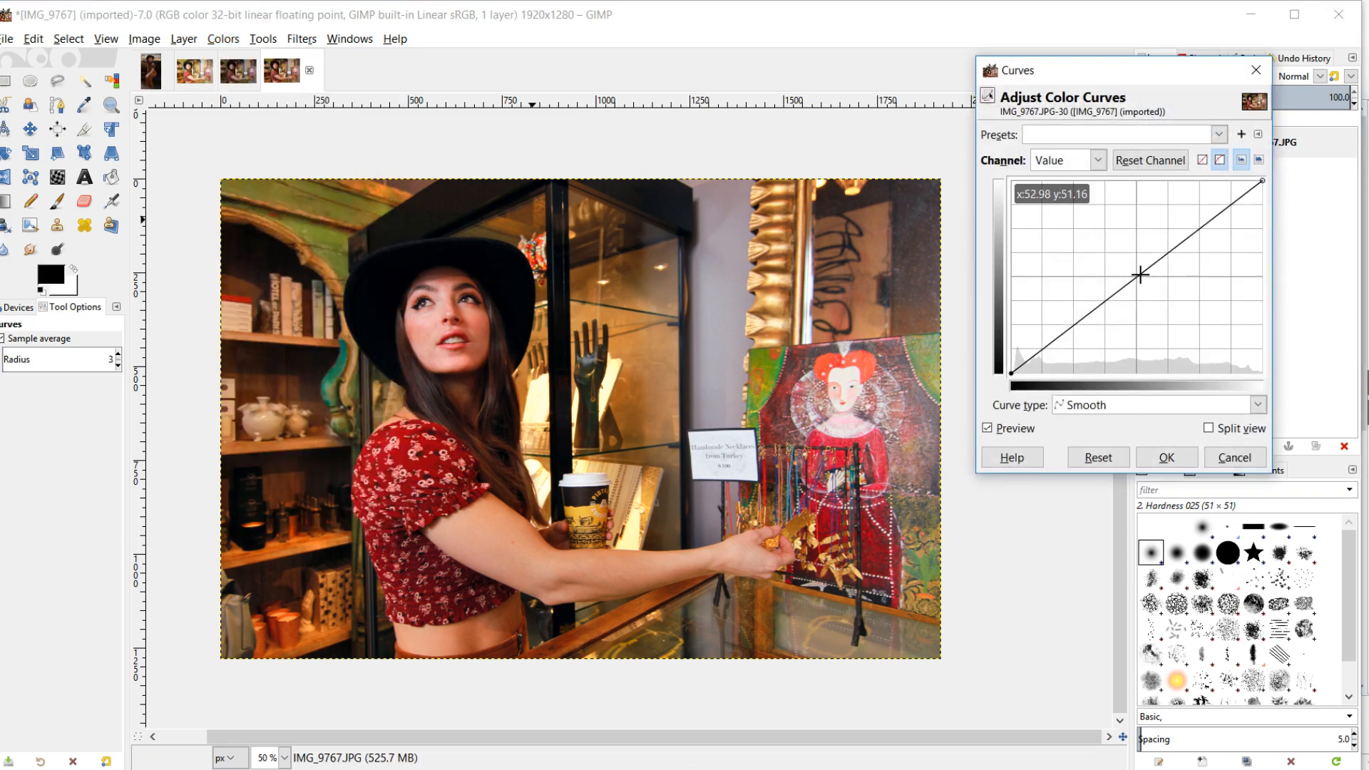
{"action": "left_click", "coordinate": [1137, 276]}
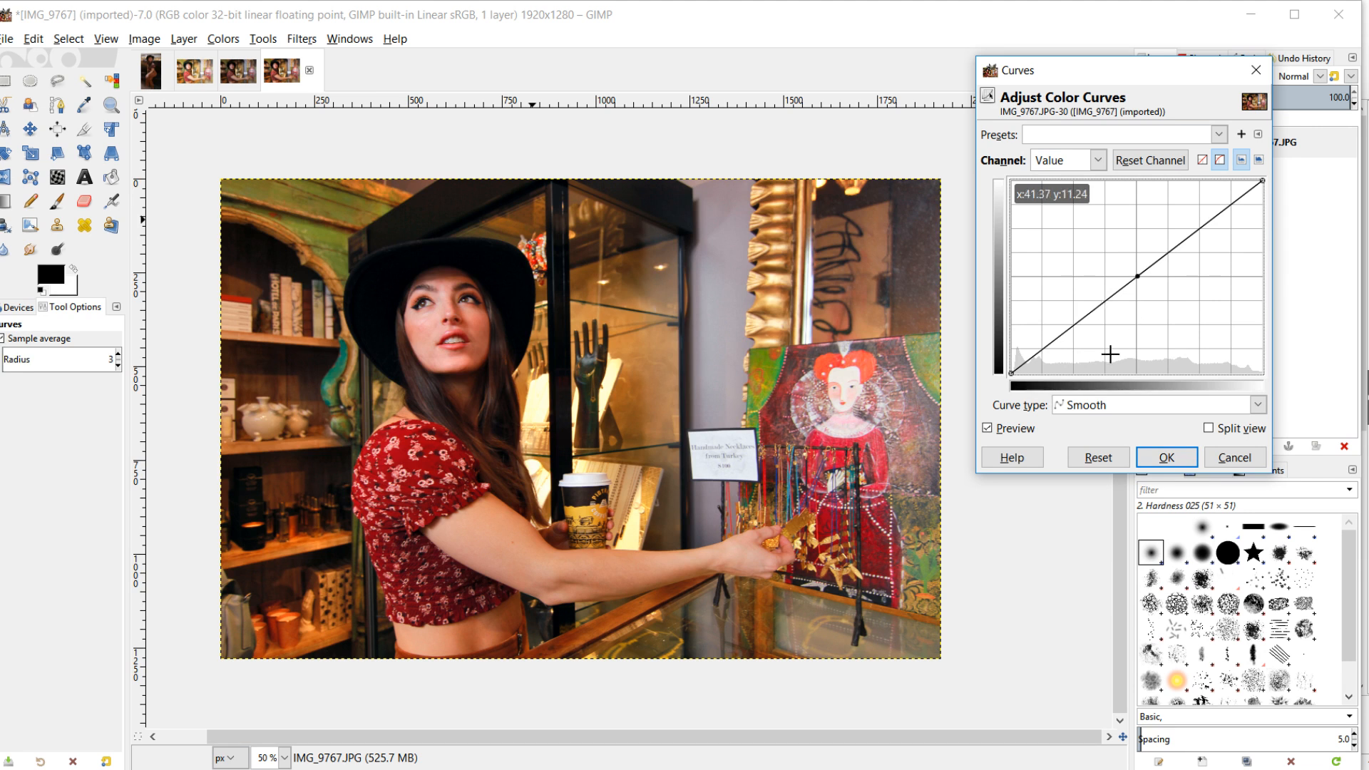
{"action": "left_click", "coordinate": [1092, 315]}
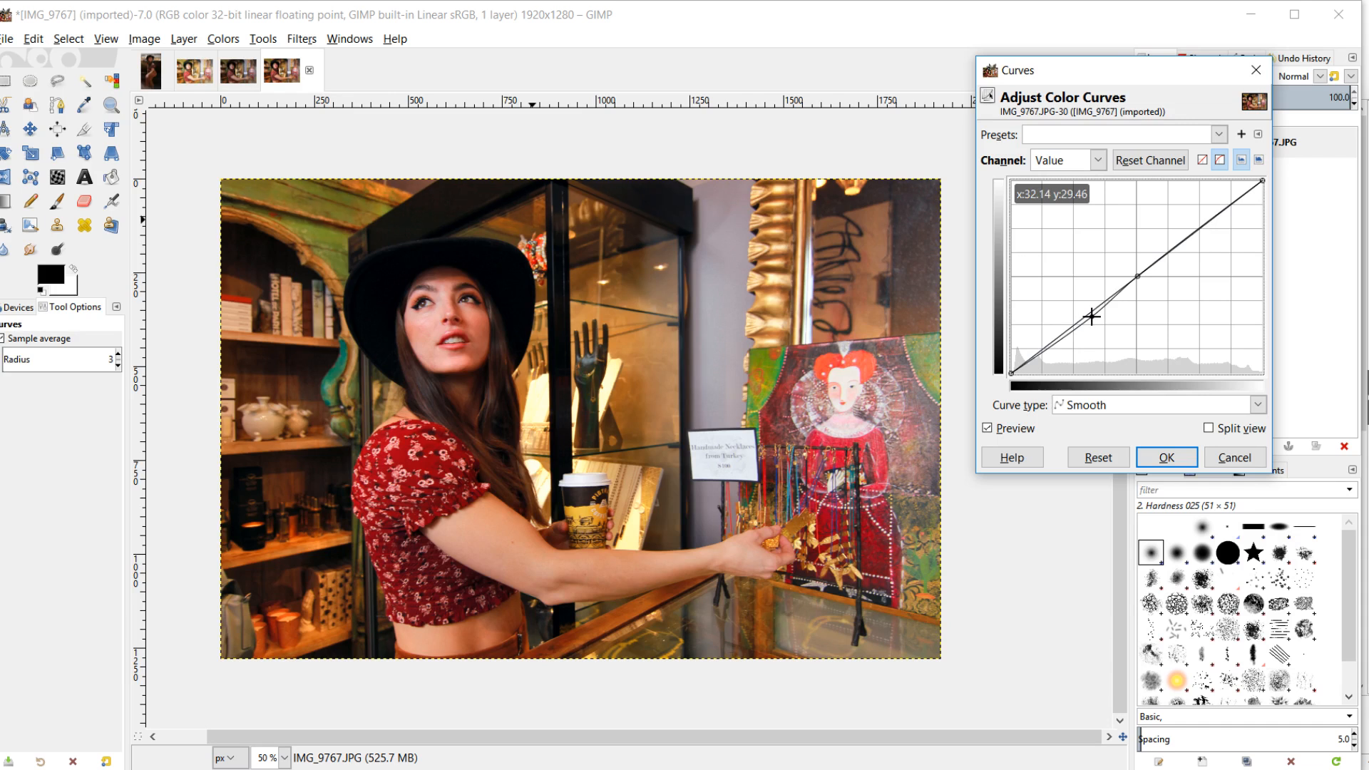
{"action": "left_click_drag", "start_coordinate": [1092, 316], "coordinate": [1091, 314]}
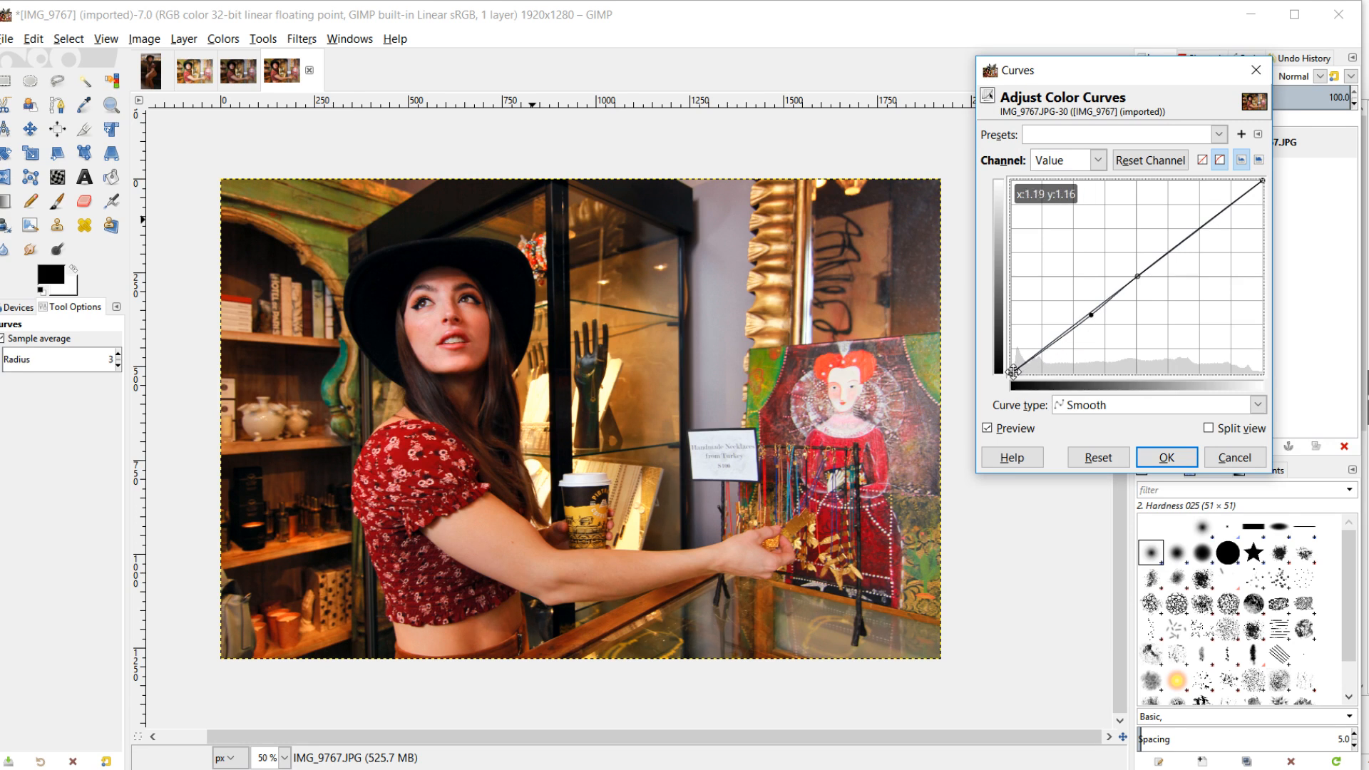
{"action": "left_click_drag", "start_coordinate": [1011, 373], "coordinate": [1011, 367]}
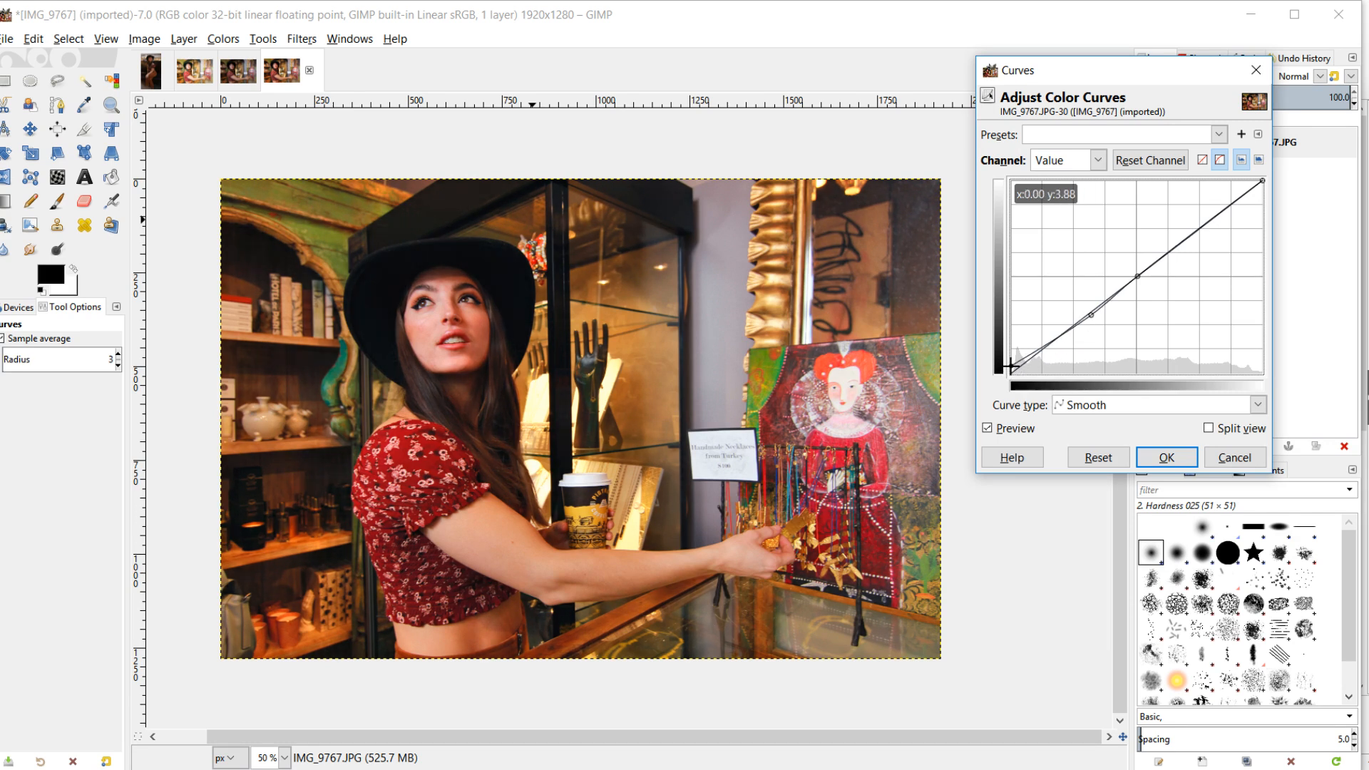
Add a highlight point at about x 78.57, y 80.23, lower the curve's white endpoint to about 96.51, compare the preview, and apply Curves
{"action": "left_click", "coordinate": [1209, 219]}
{"action": "left_click_drag", "start_coordinate": [1209, 218], "coordinate": [1209, 217]}
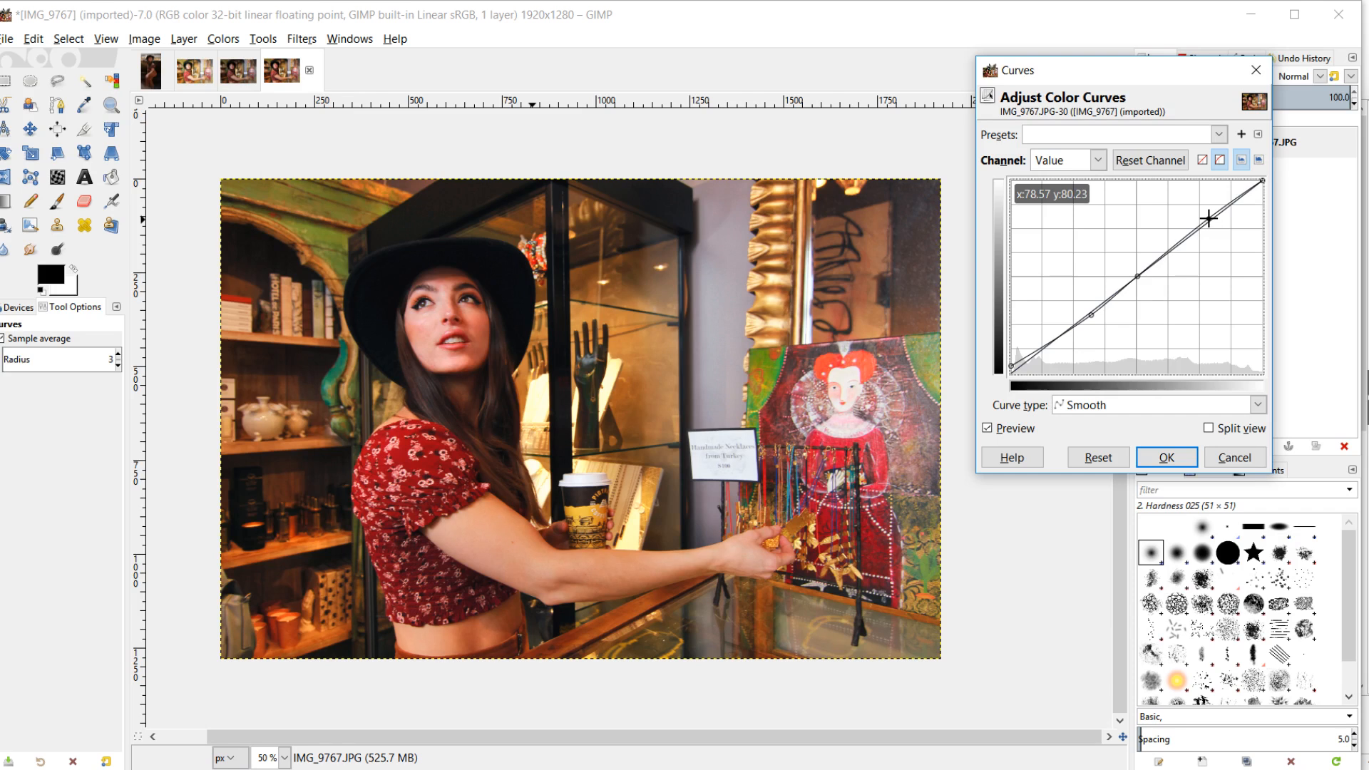
{"action": "left_click_drag", "start_coordinate": [1262, 181], "coordinate": [1273, 186]}
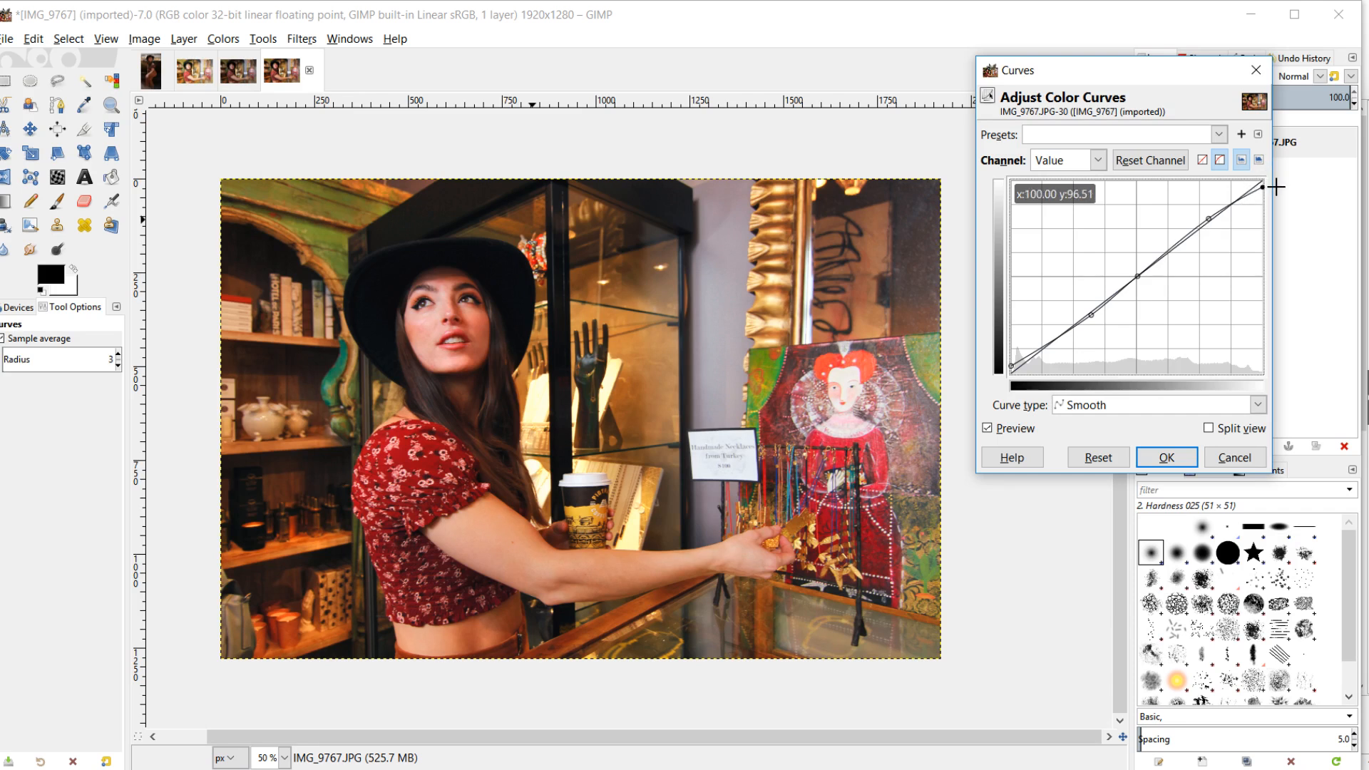
{"action": "left_click", "coordinate": [989, 428]}
{"action": "left_click", "coordinate": [989, 428]}
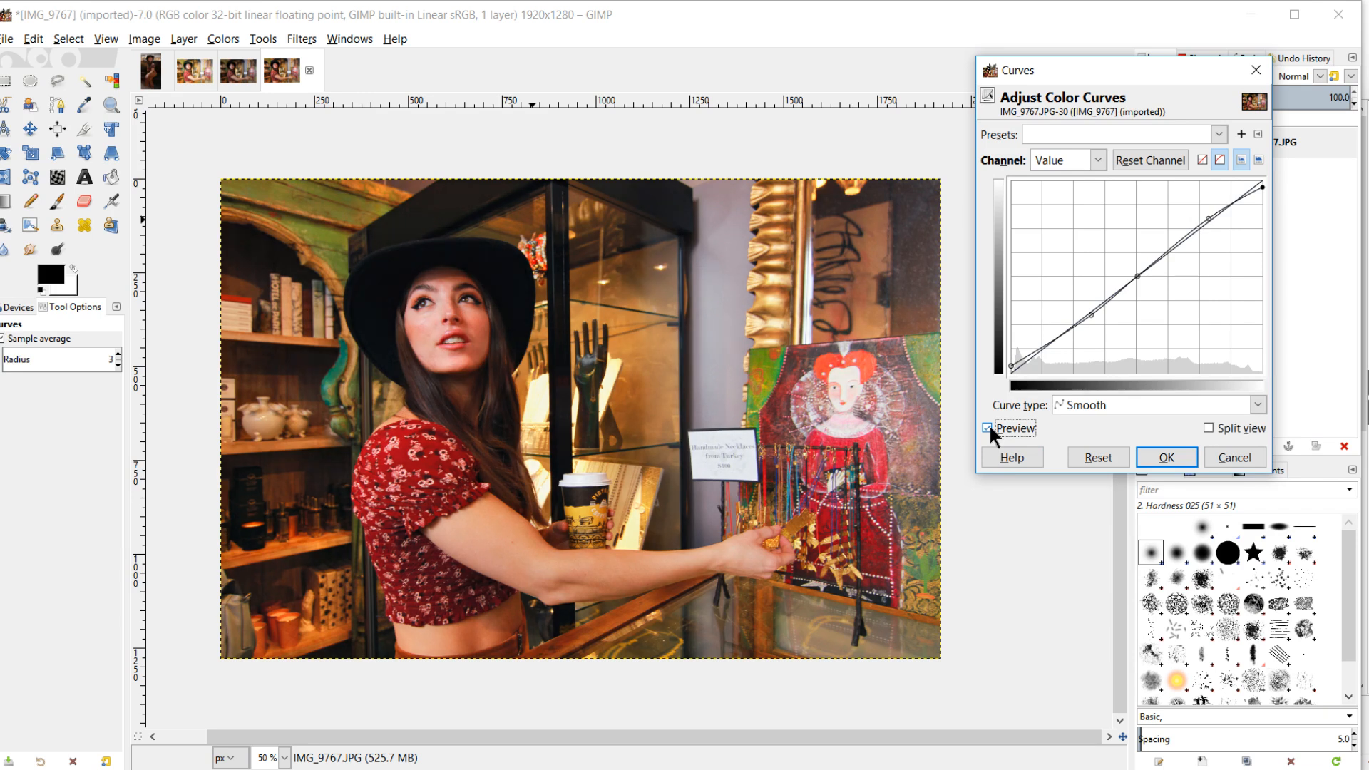
{"action": "left_click", "coordinate": [1151, 461]}
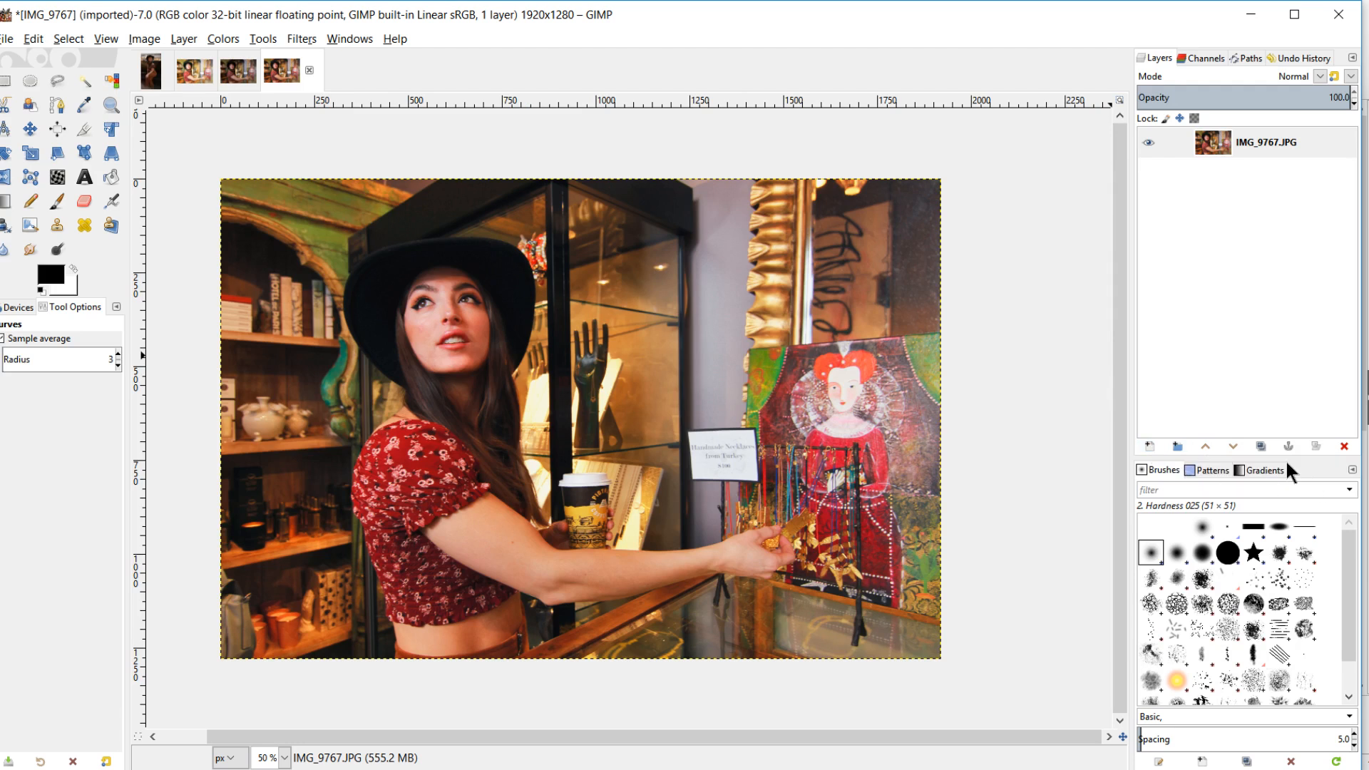
Duplicate the photo layer and start a High Pass filter on the copy with Std. Dev. 2.5
{"action": "left_click", "coordinate": [1262, 446]}
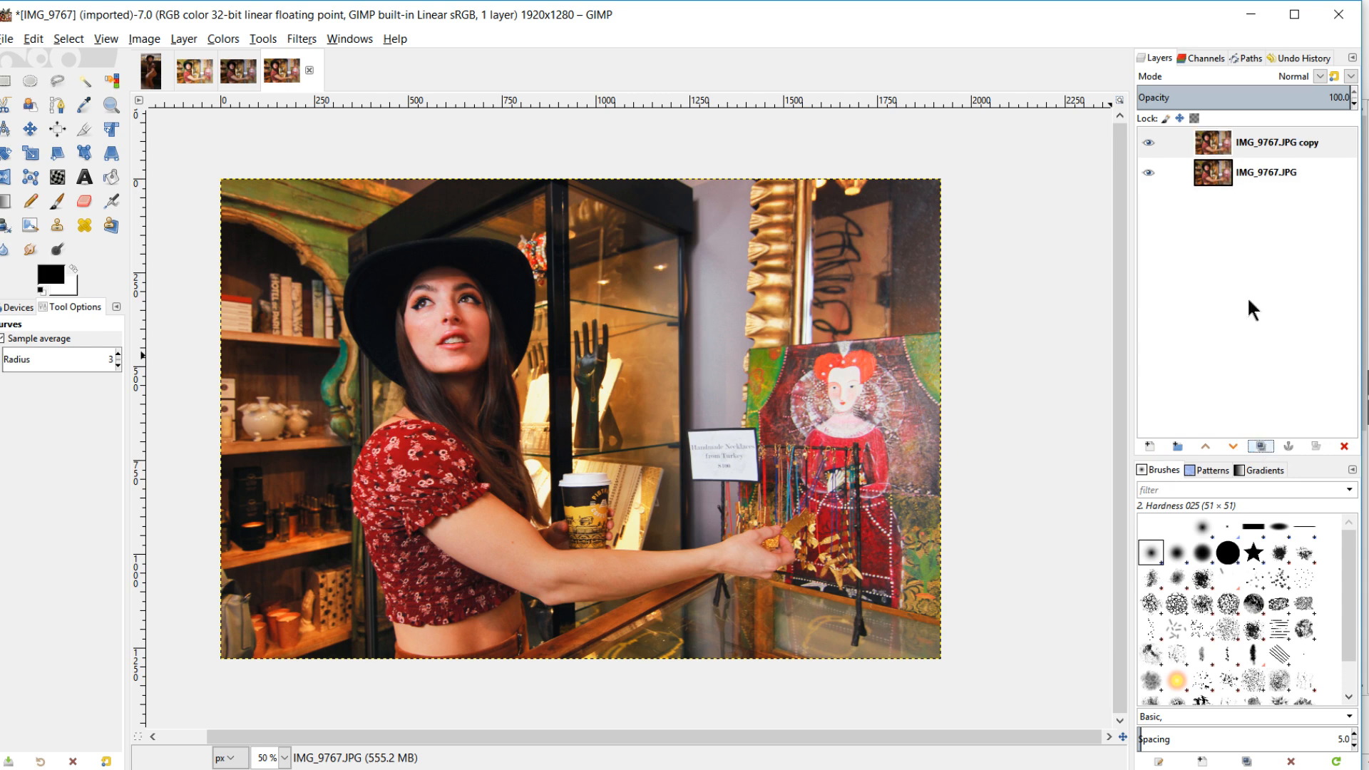
{"action": "left_click", "coordinate": [1218, 147]}
{"action": "left_click", "coordinate": [289, 37]}
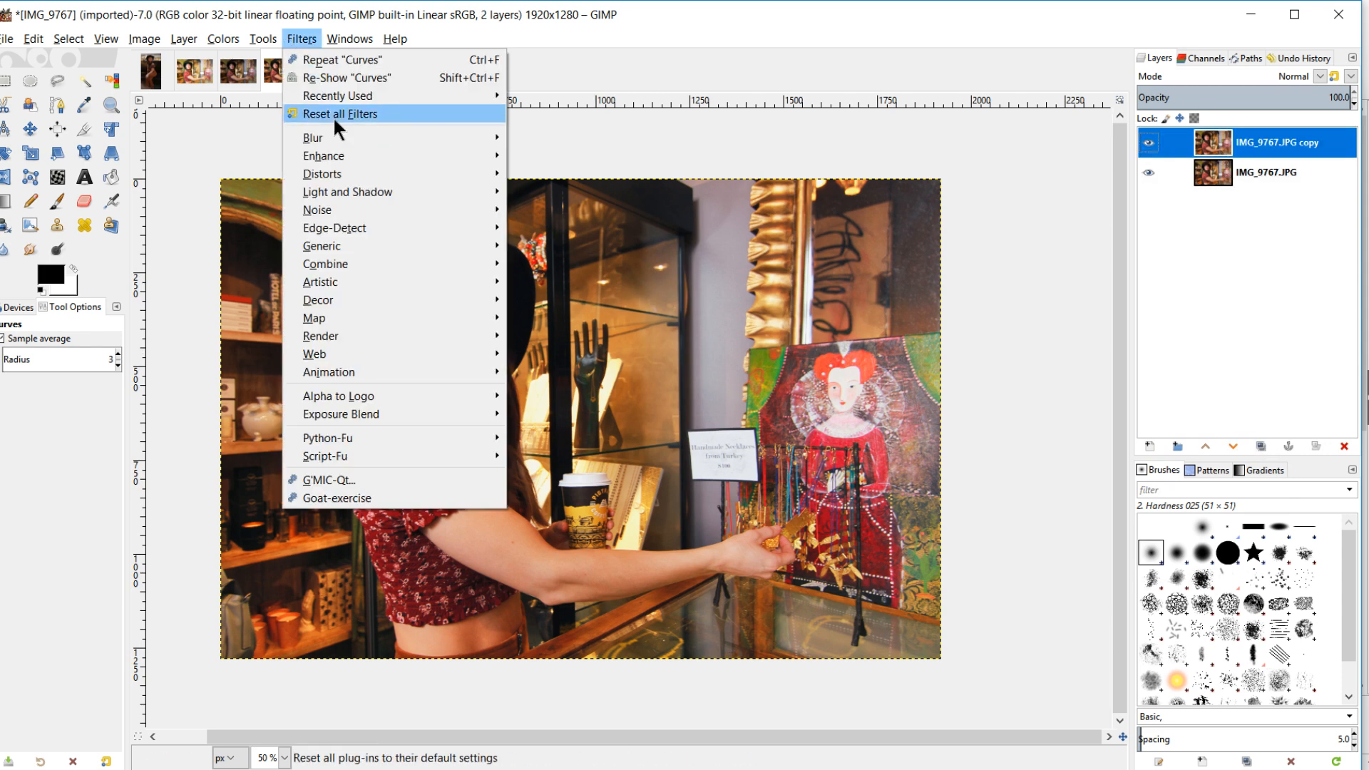
{"action": "mouse_move", "coordinate": [355, 155]}
{"action": "left_click", "coordinate": [562, 190]}
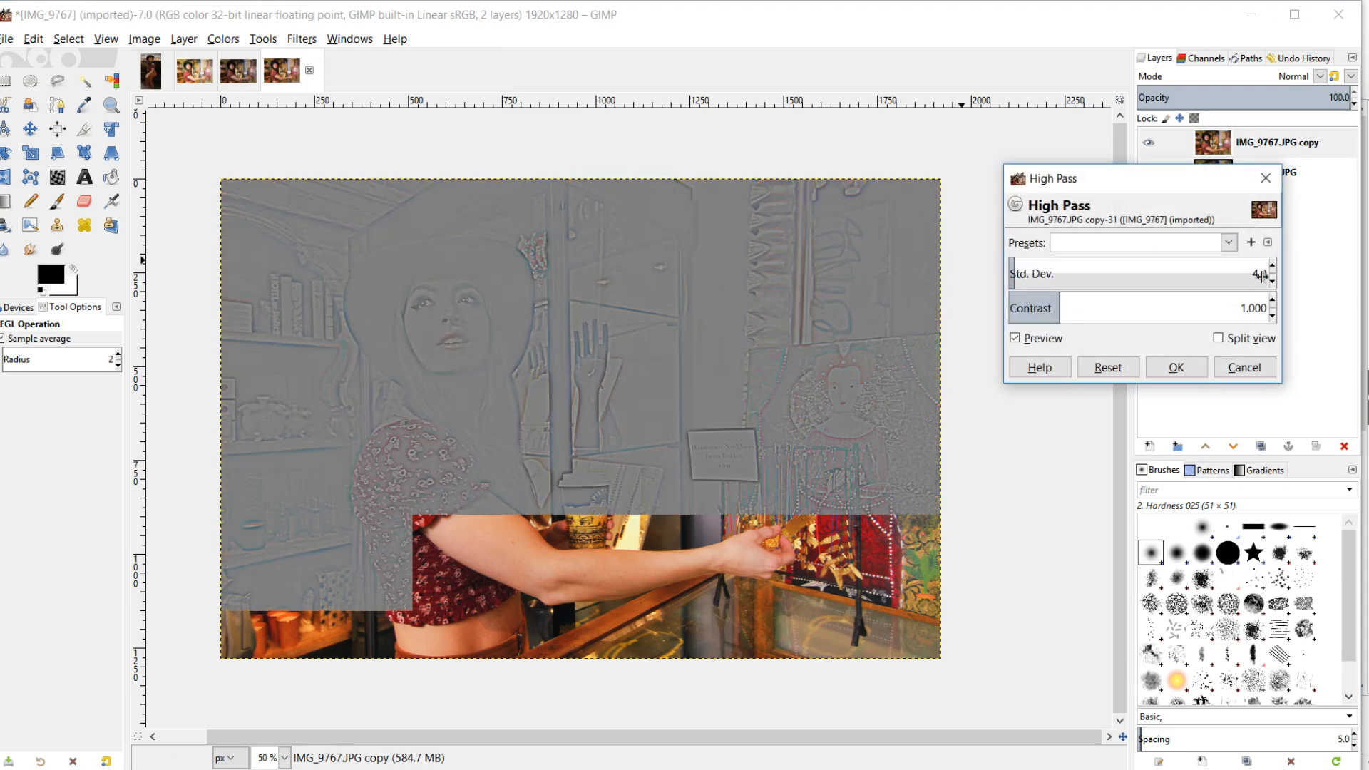
{"action": "left_click_drag", "start_coordinate": [1257, 274], "coordinate": [1302, 269]}
{"action": "type", "text": "2.5"}
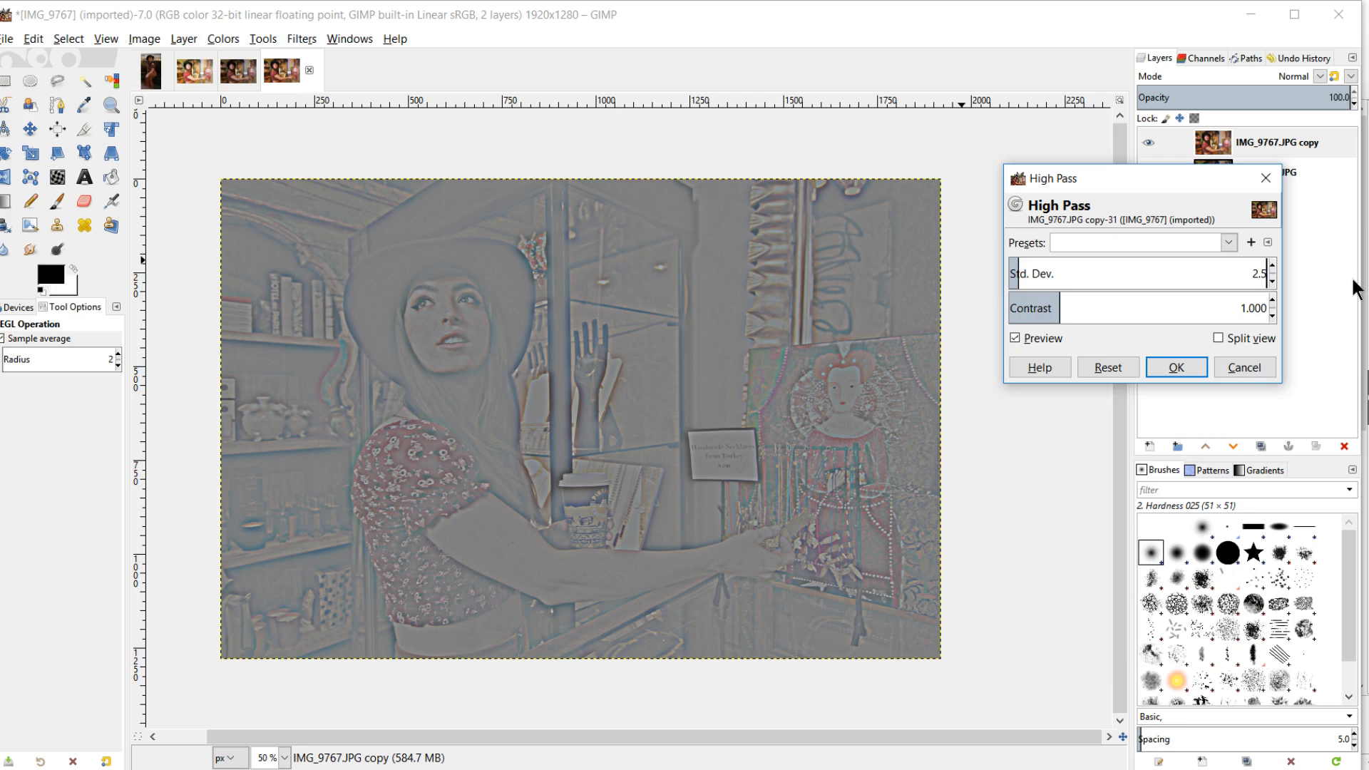
Adjust the High Pass contrast to 1.257, comparing with the preview off along the way, and apply the filter
{"action": "left_click_drag", "start_coordinate": [1059, 301], "coordinate": [1068, 300]}
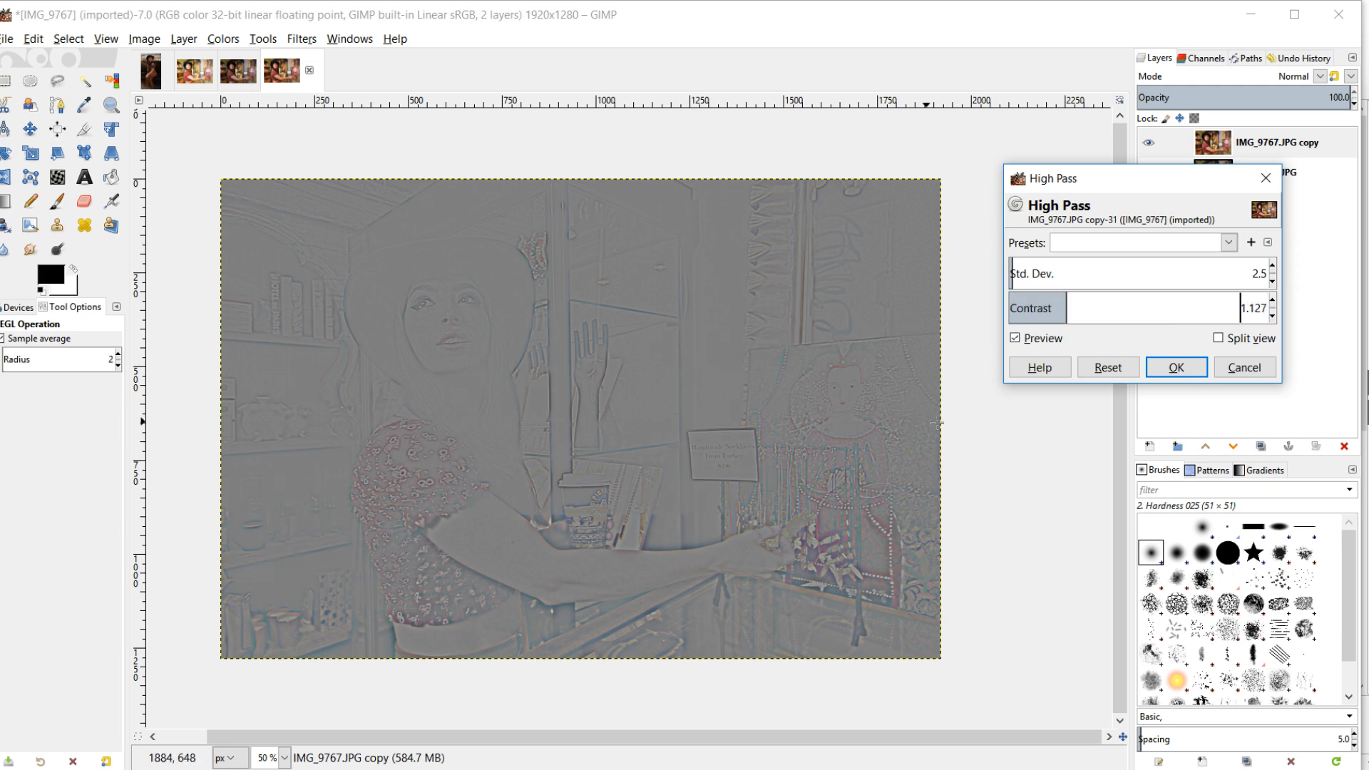
{"action": "left_click", "coordinate": [1016, 336]}
{"action": "left_click", "coordinate": [1016, 337]}
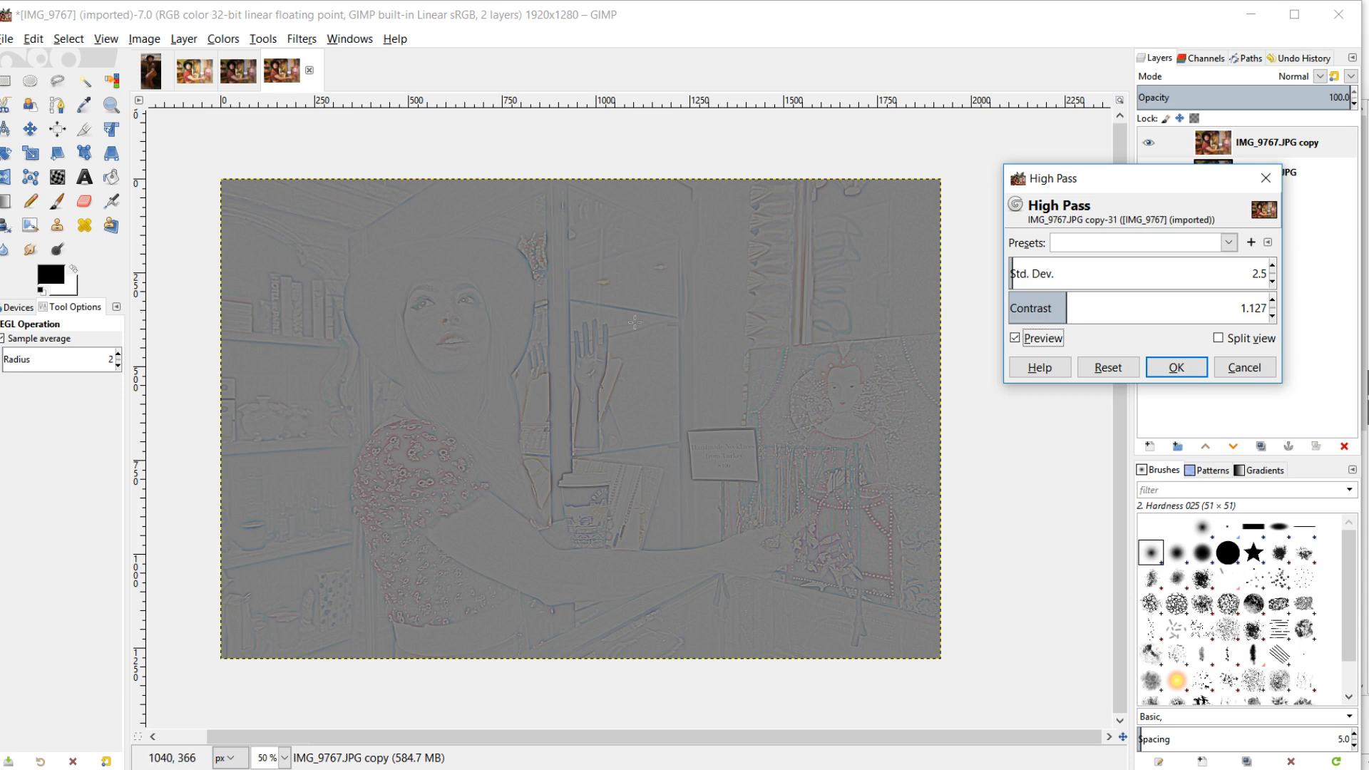
{"action": "left_click", "coordinate": [1061, 300]}
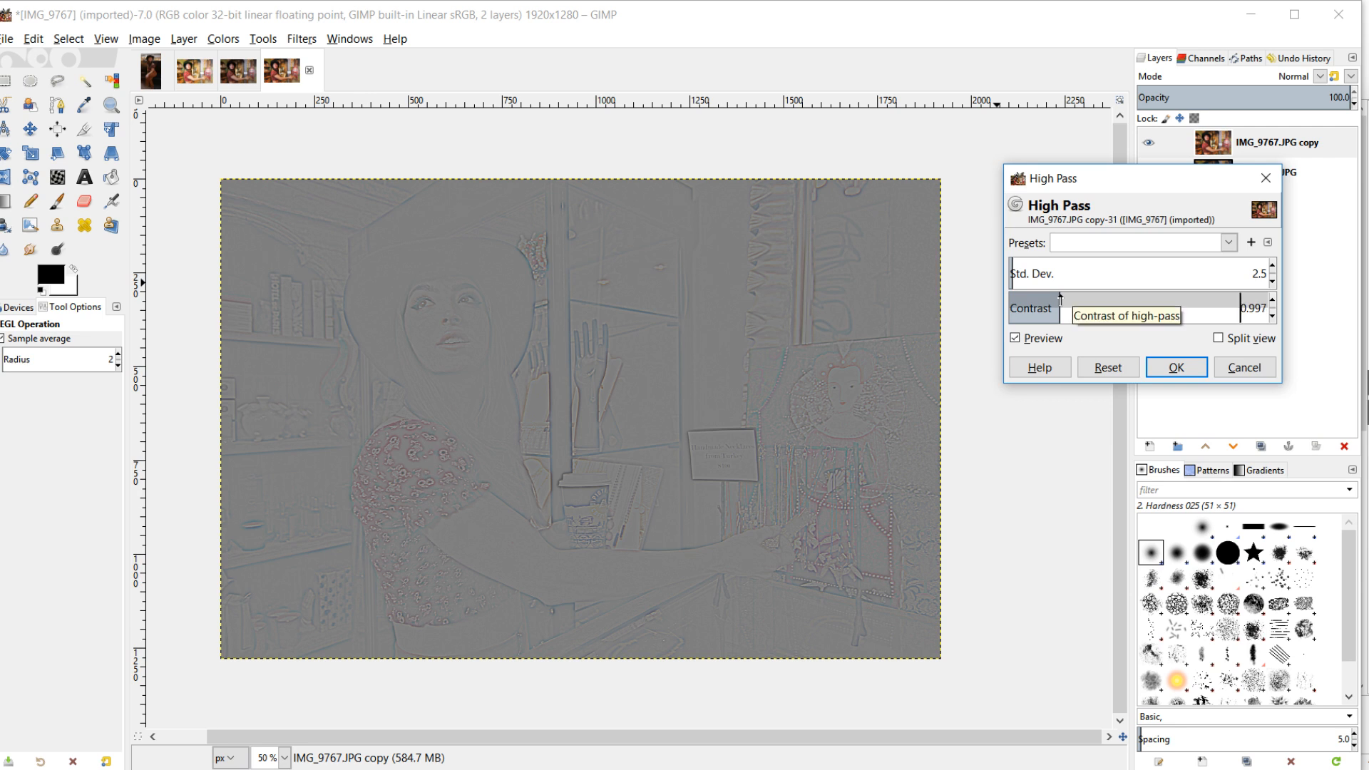
{"action": "left_click_drag", "start_coordinate": [1060, 300], "coordinate": [1074, 298]}
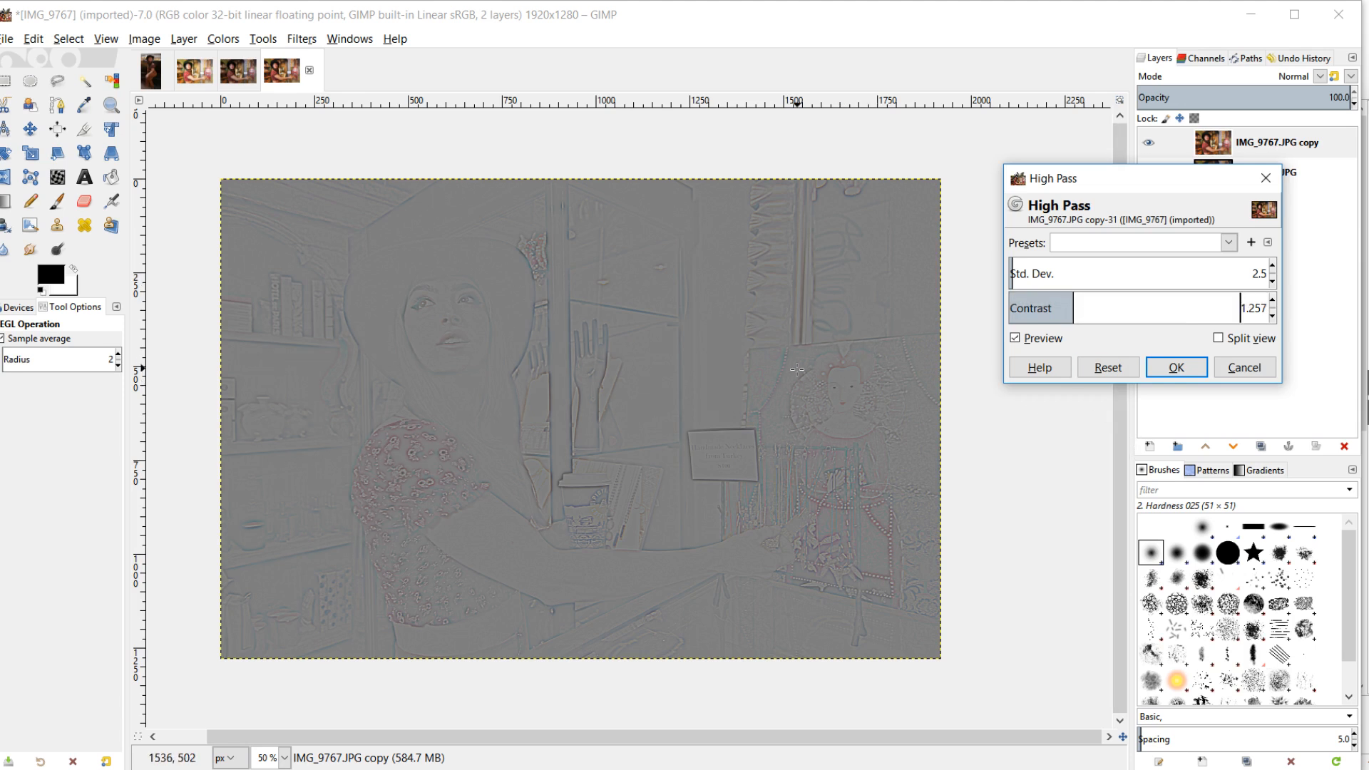
{"action": "left_click", "coordinate": [1162, 366]}
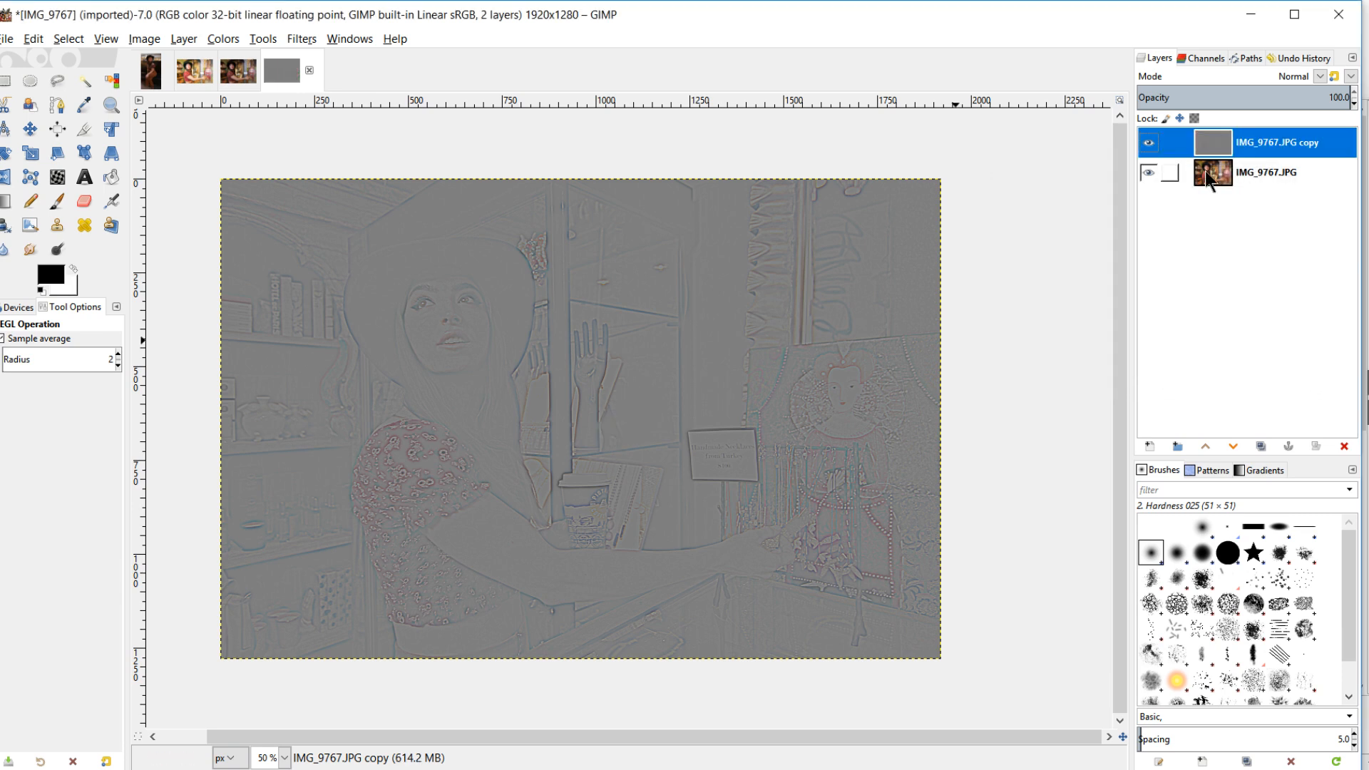
Set the high-pass layer's blend mode to Soft light and duplicate it, toggling the duplicate's visibility to compare
{"action": "left_click", "coordinate": [1320, 75]}
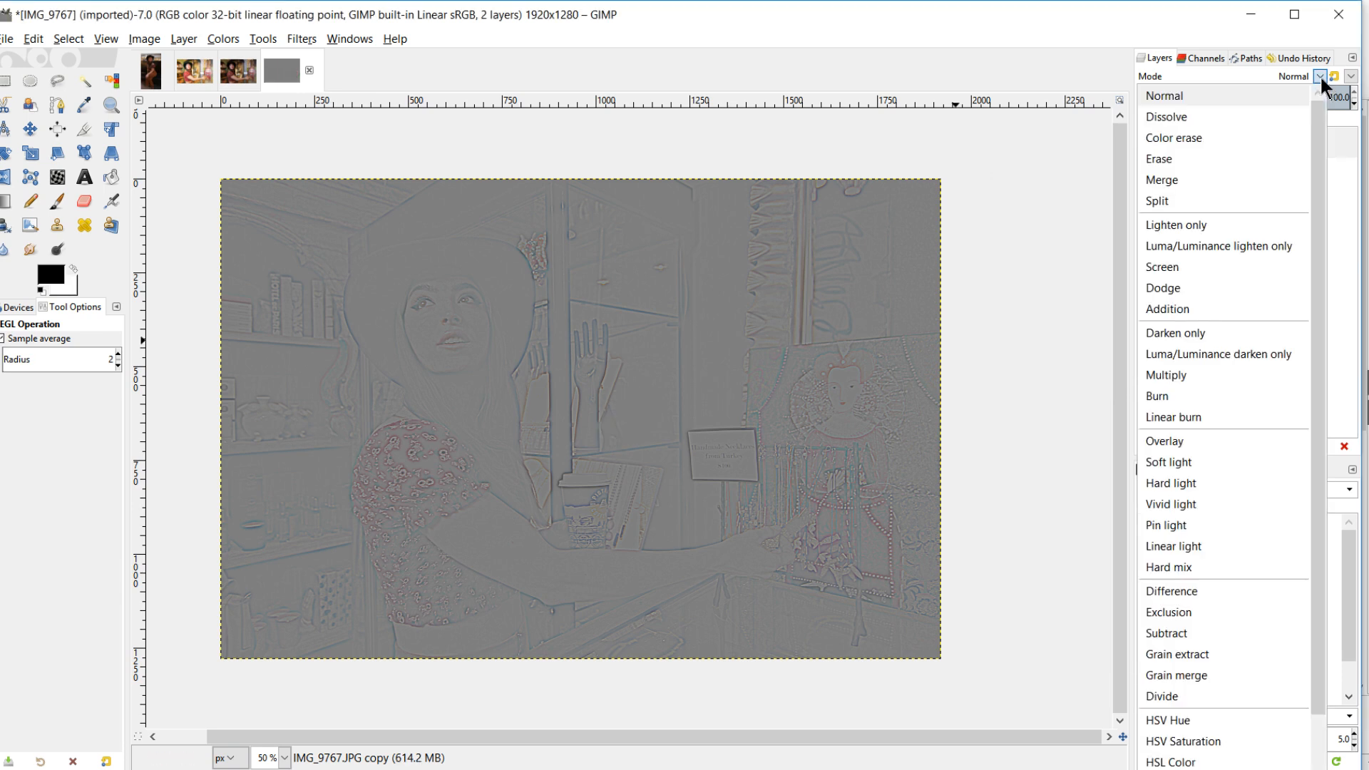
{"action": "left_click", "coordinate": [1221, 436]}
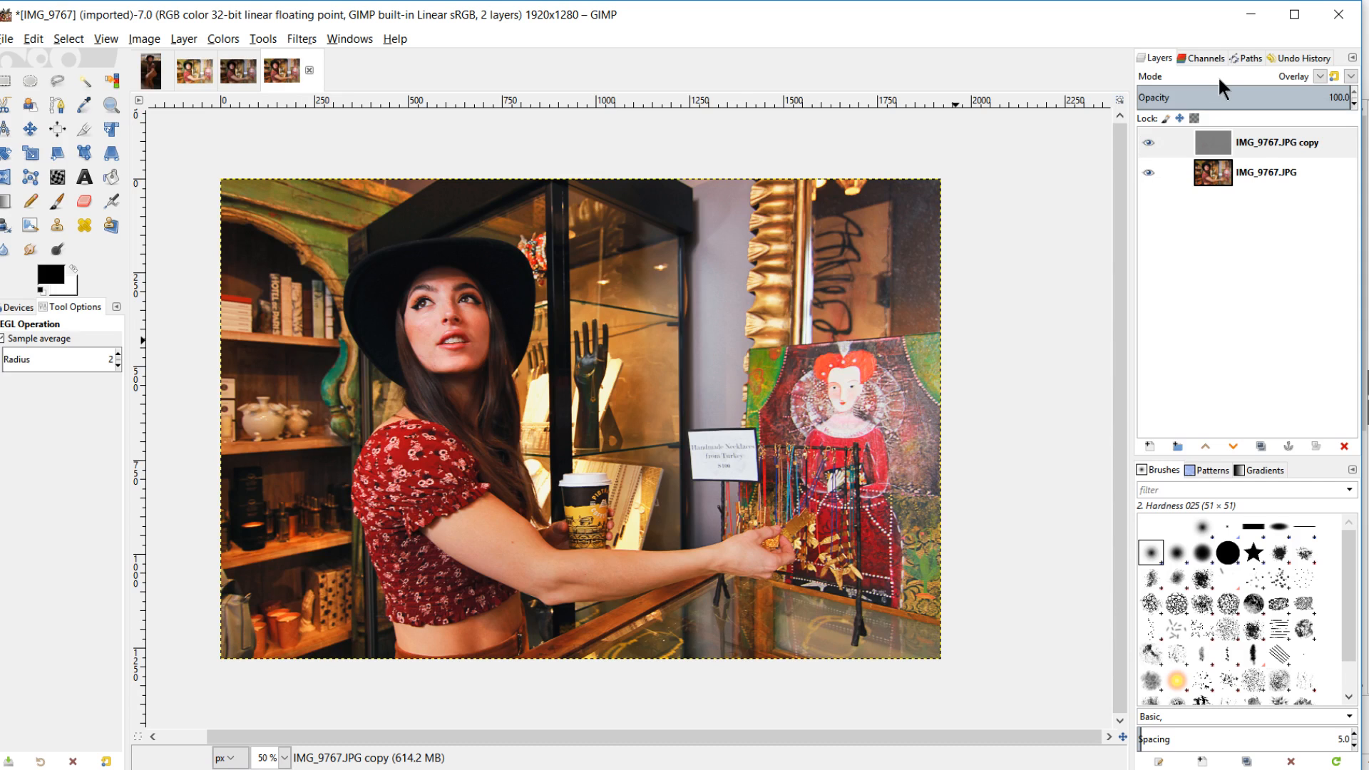
{"action": "scroll", "coordinate": [1218, 74], "scroll_direction": "down", "scroll_amount": 1}
{"action": "left_click", "coordinate": [1263, 445]}
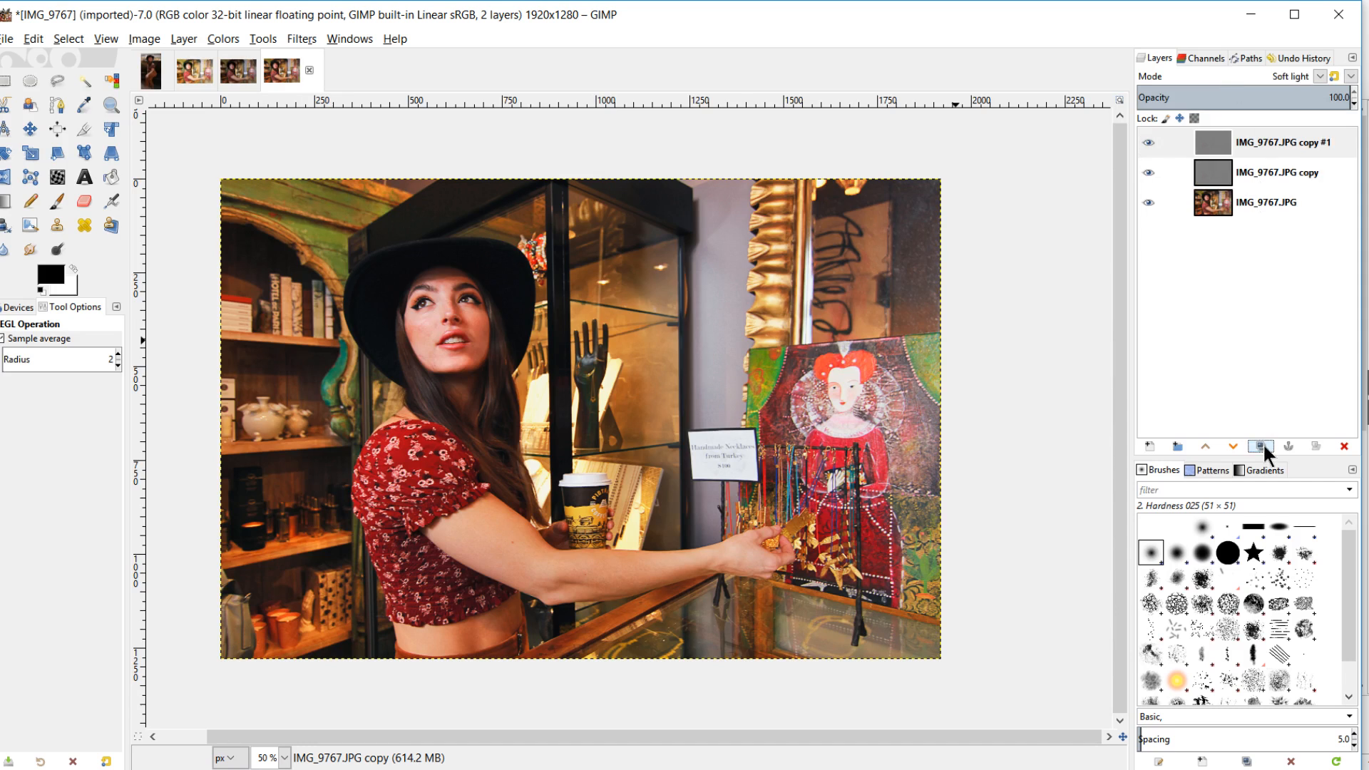
{"action": "left_click", "coordinate": [1148, 145]}
{"action": "left_click", "coordinate": [1149, 144]}
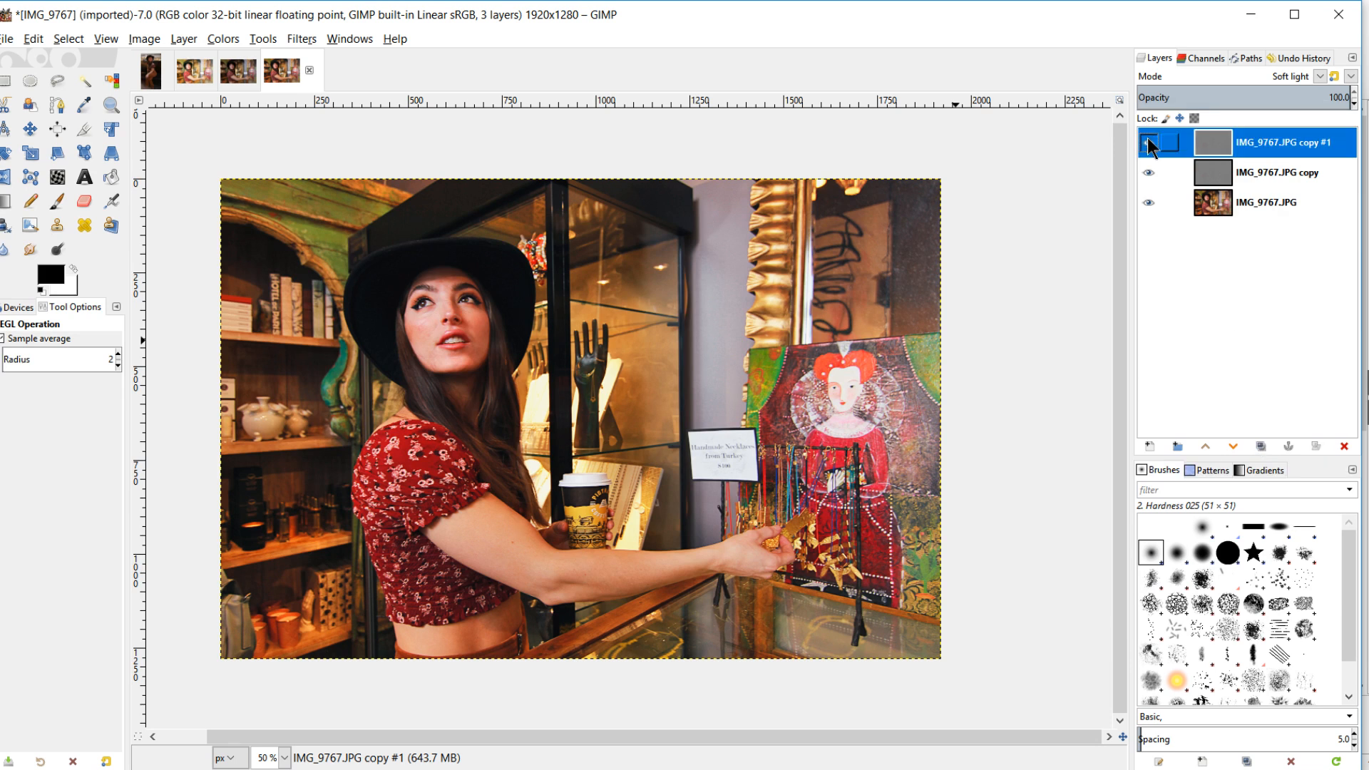
Add a transparent layer named Vignette above the others and start the Vignette filter on it
{"action": "left_click", "coordinate": [1150, 446]}
{"action": "key", "text": "Return"}
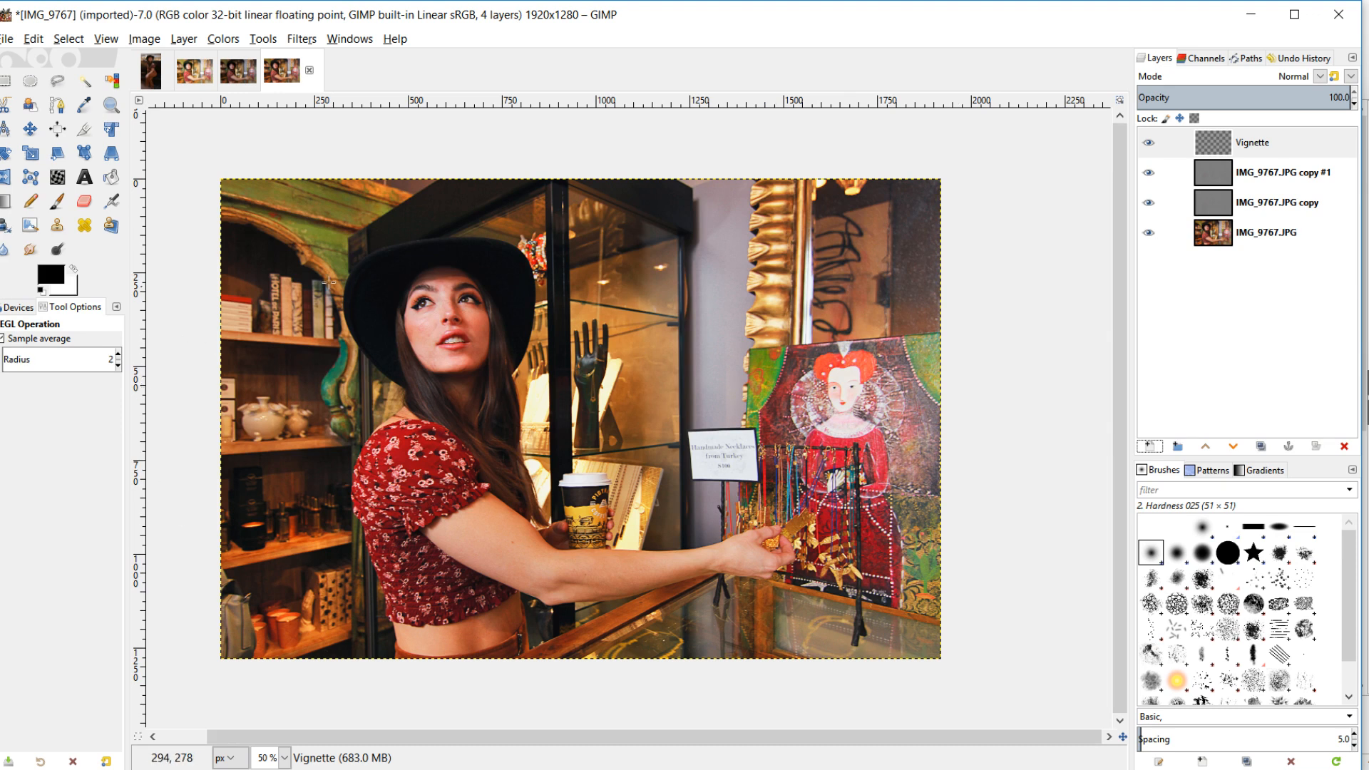
{"action": "left_click", "coordinate": [302, 38]}
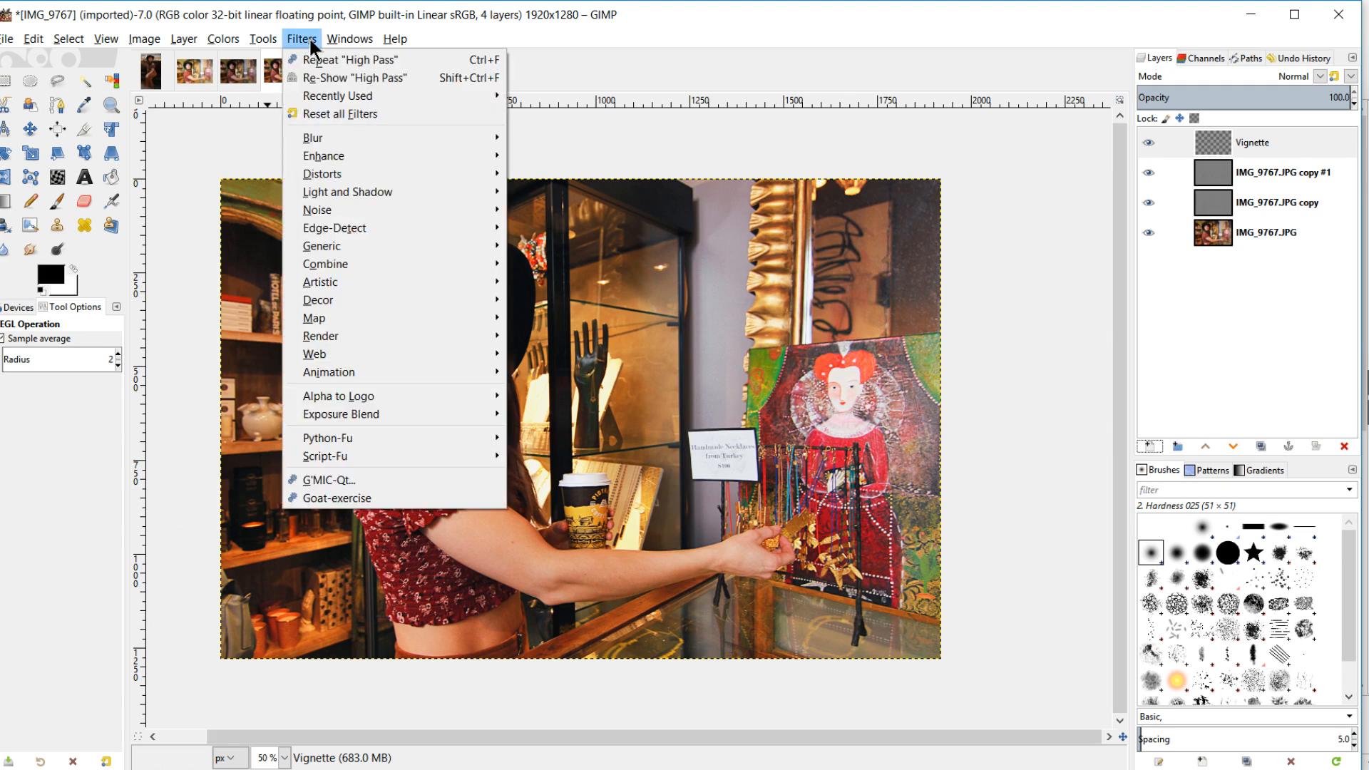
{"action": "mouse_move", "coordinate": [383, 193]}
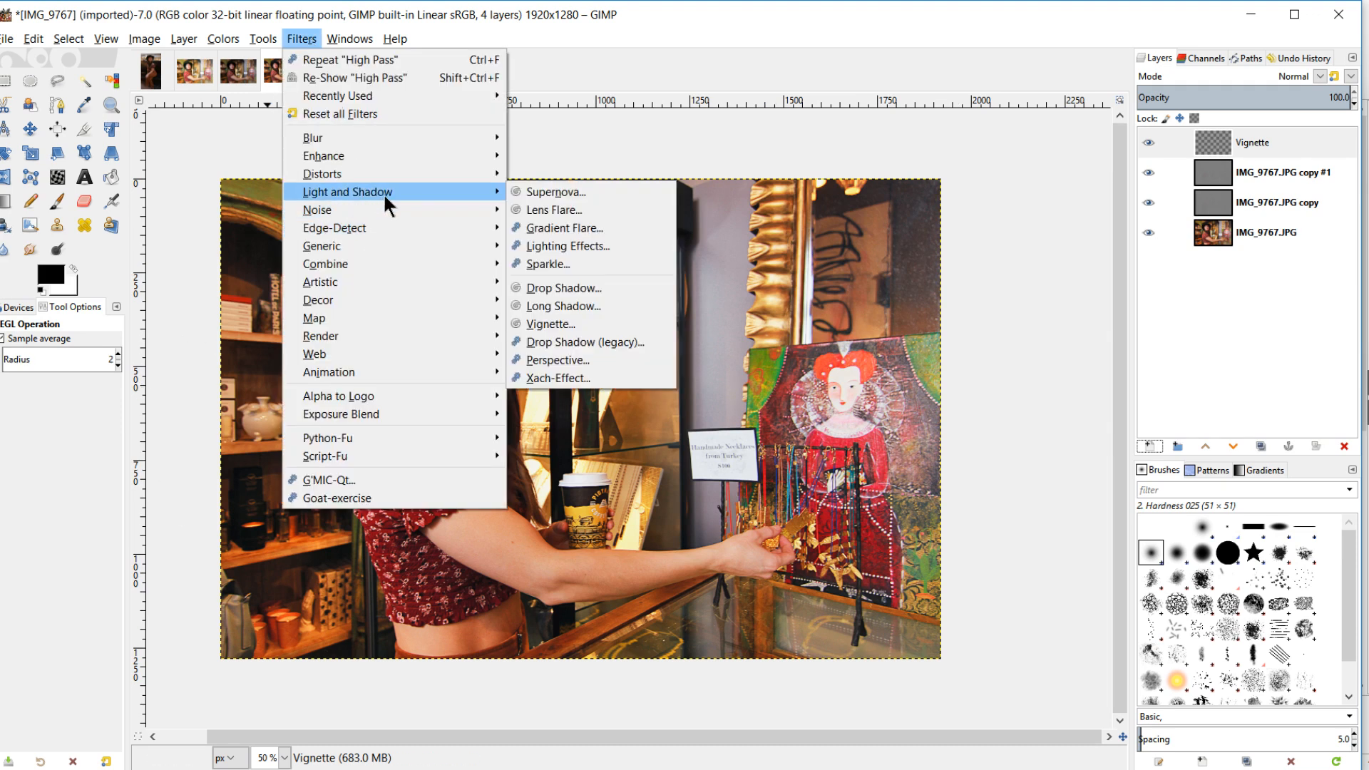
{"action": "left_click", "coordinate": [576, 325]}
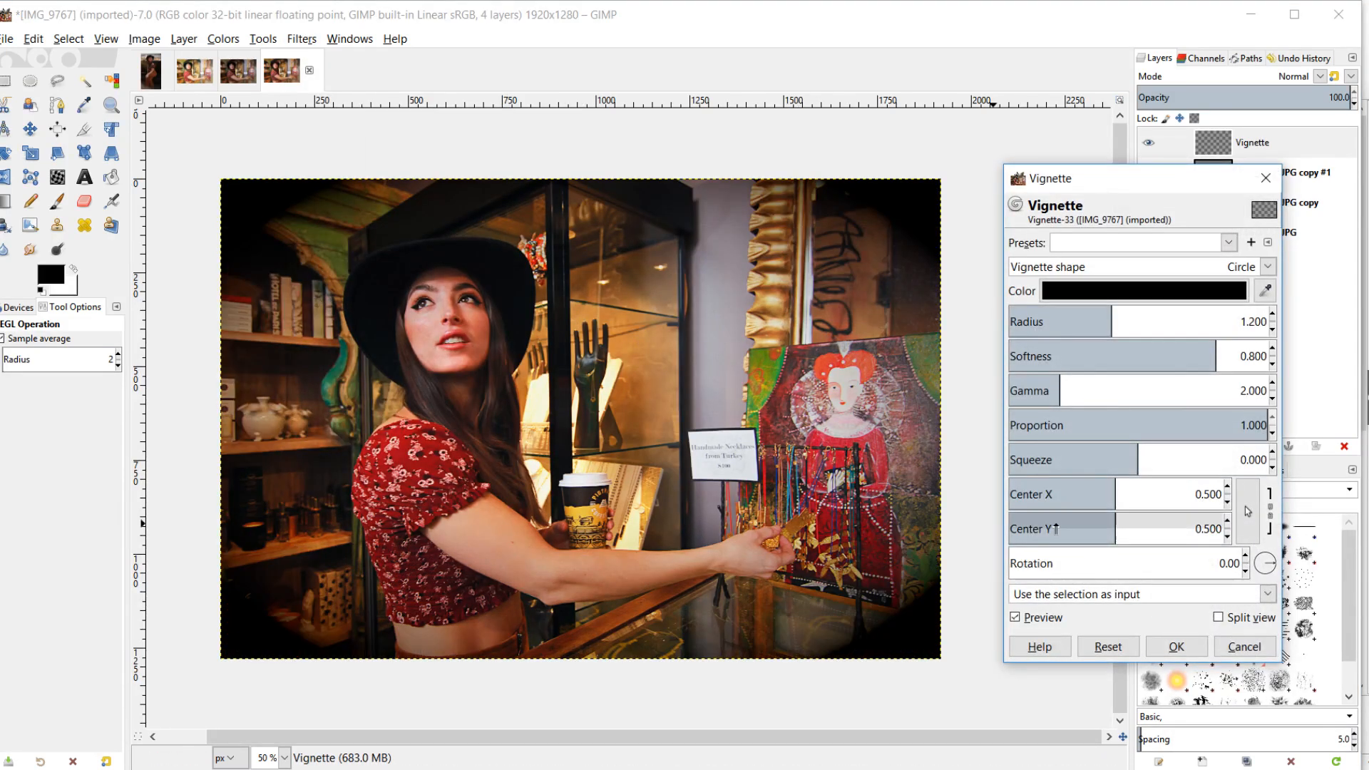
Set the vignette's center X to 0.448, softness to 0.604, radius to 1.353 and gamma to 2.283, and apply the filter
{"action": "left_click_drag", "start_coordinate": [1116, 490], "coordinate": [1105, 489]}
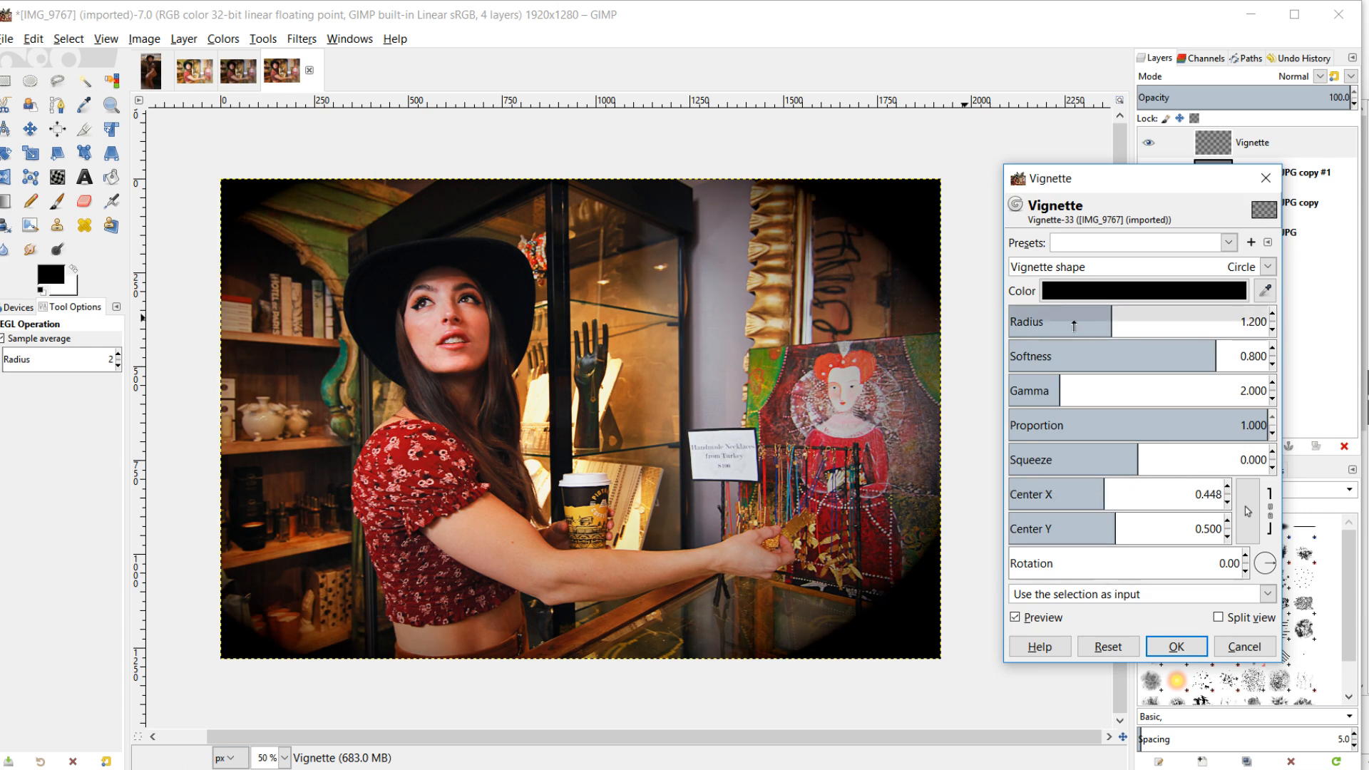
{"action": "left_click_drag", "start_coordinate": [1213, 355], "coordinate": [1165, 351]}
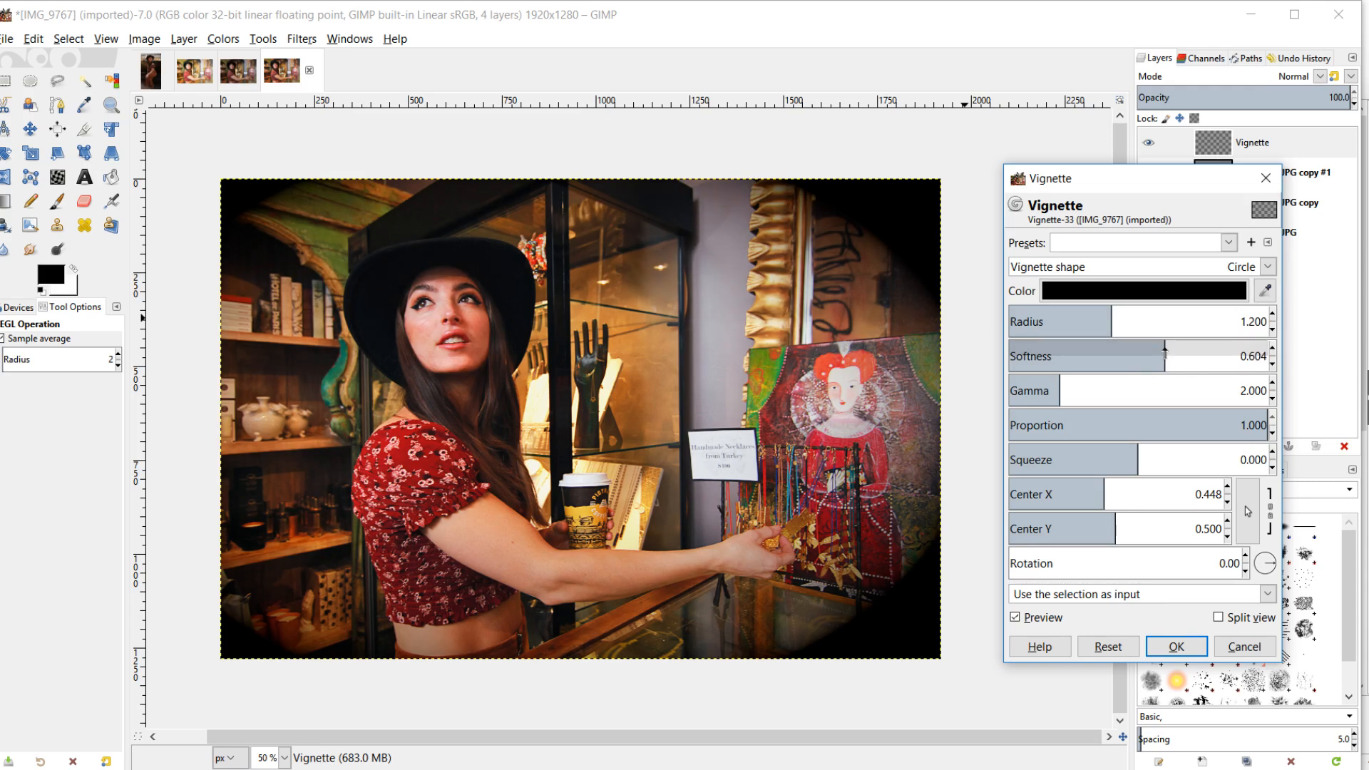
{"action": "left_click", "coordinate": [1121, 314]}
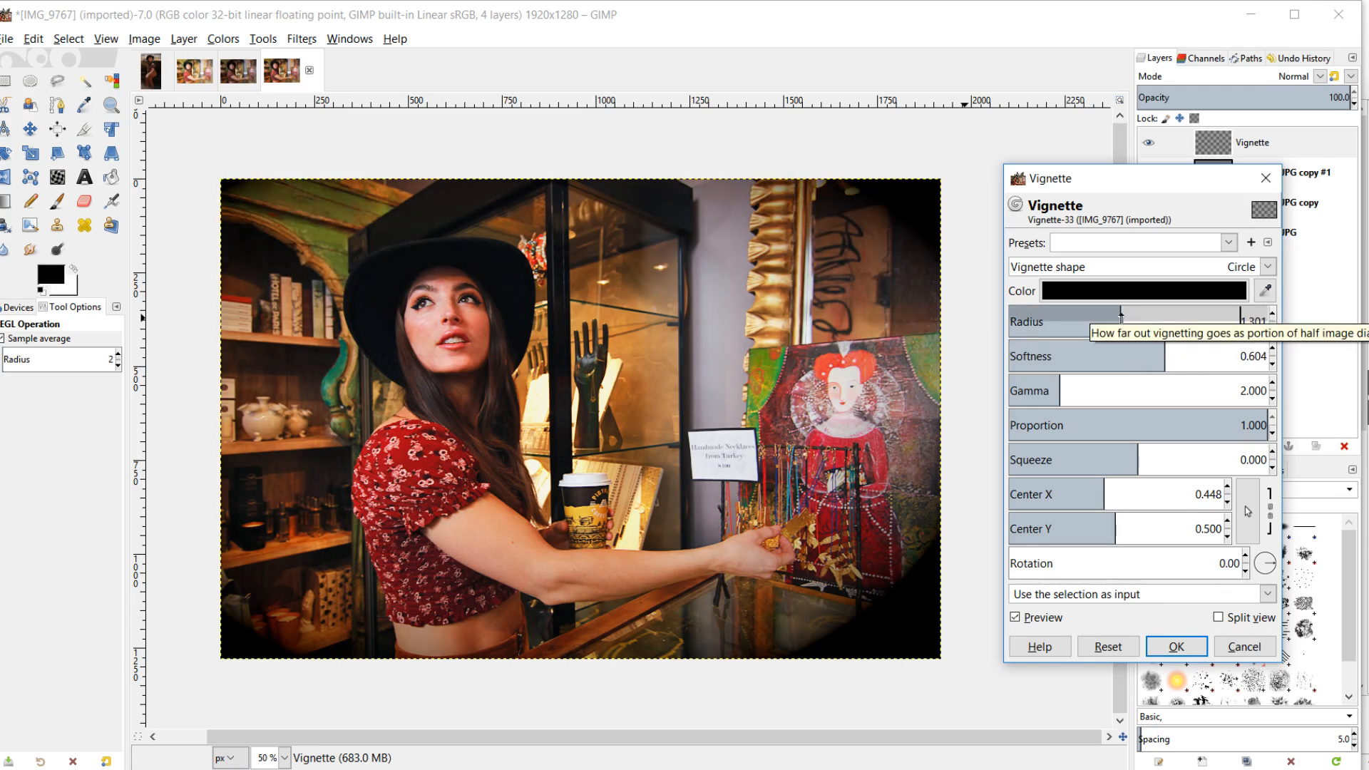
{"action": "left_click_drag", "start_coordinate": [1121, 315], "coordinate": [1125, 316]}
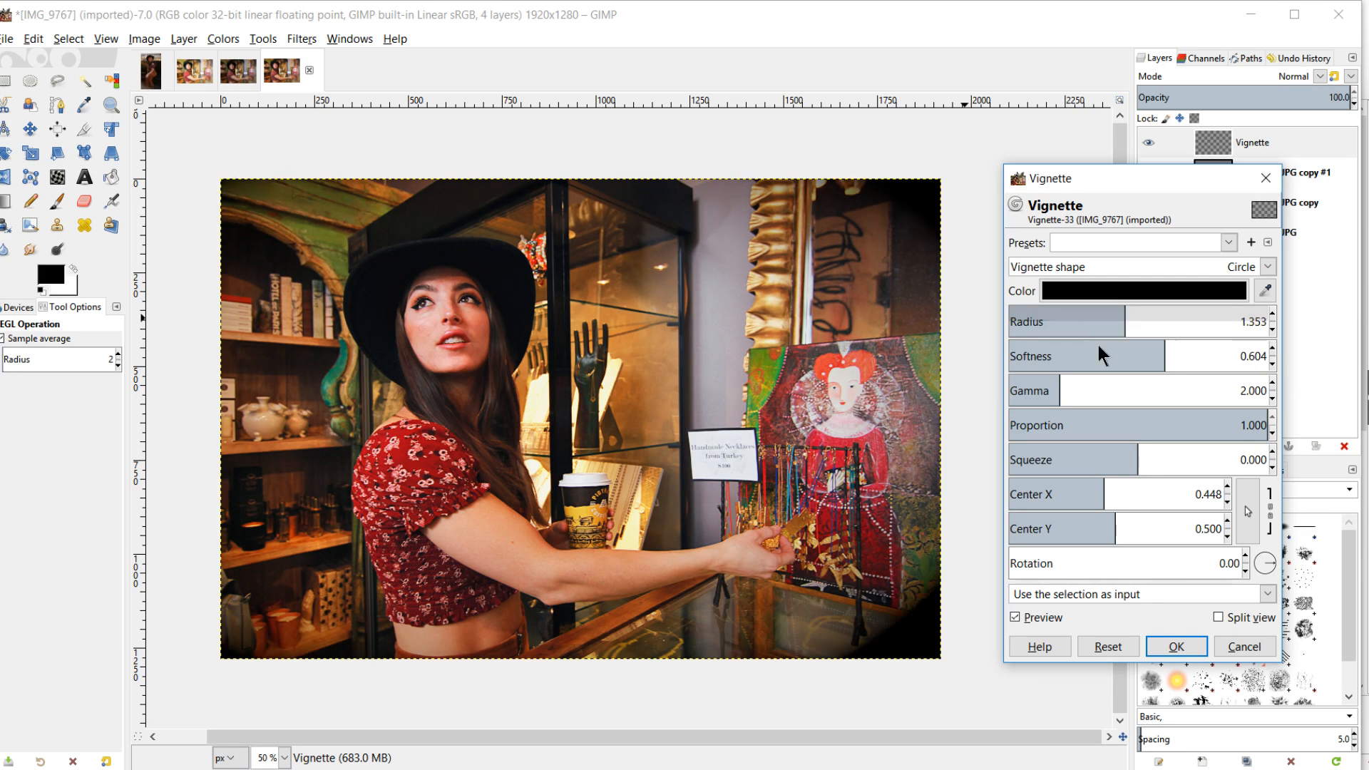
{"action": "left_click", "coordinate": [1074, 385]}
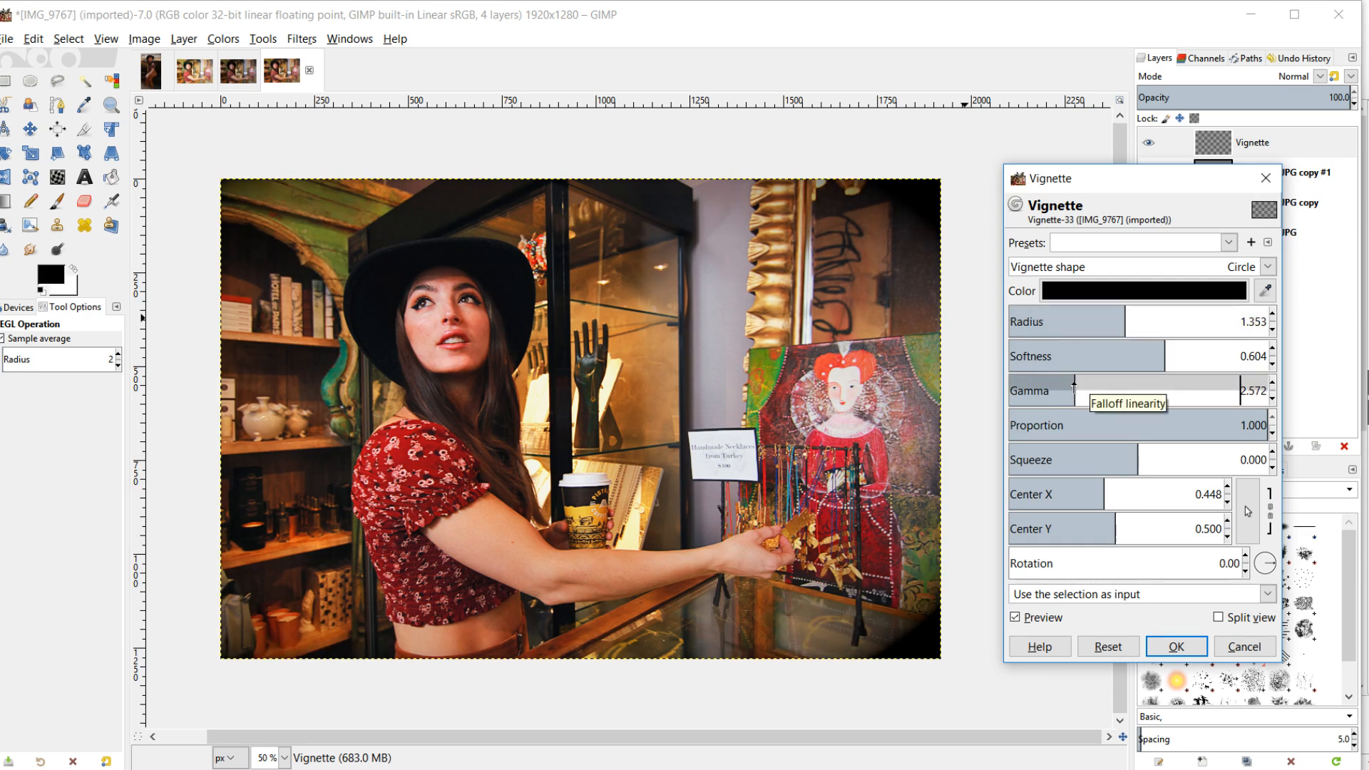
{"action": "left_click_drag", "start_coordinate": [1074, 385], "coordinate": [1068, 385]}
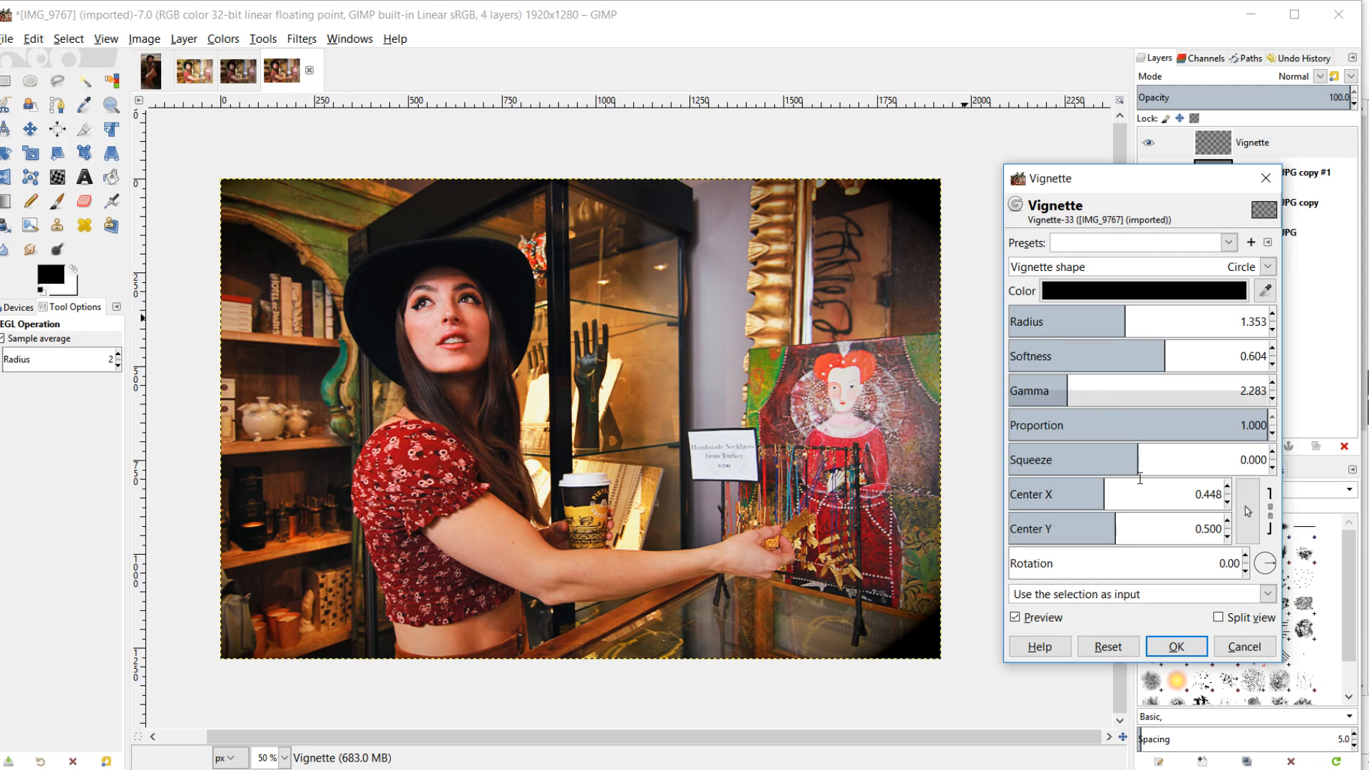
{"action": "left_click", "coordinate": [1177, 646]}
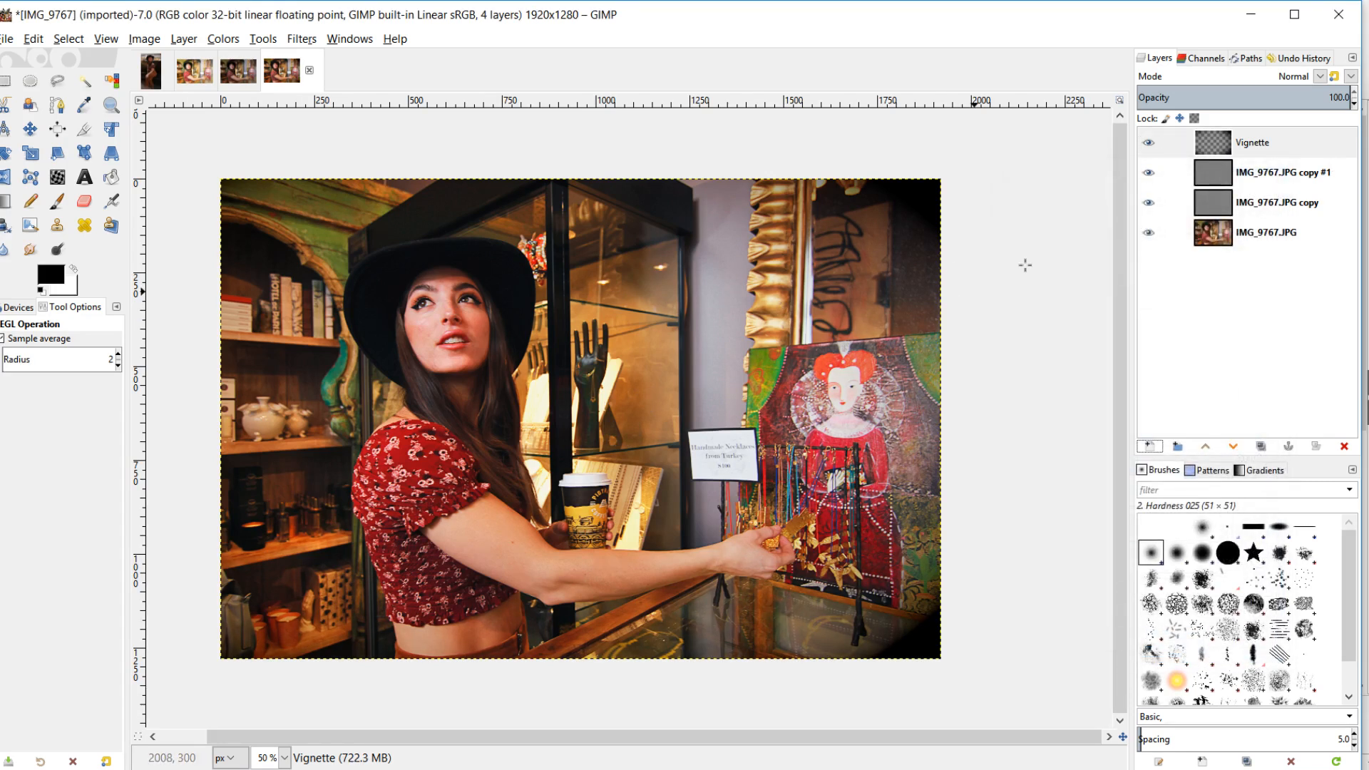
Lower the Vignette layer's opacity to 53.7, toggling its visibility to compare the image with and without it
{"action": "left_click", "coordinate": [1251, 97]}
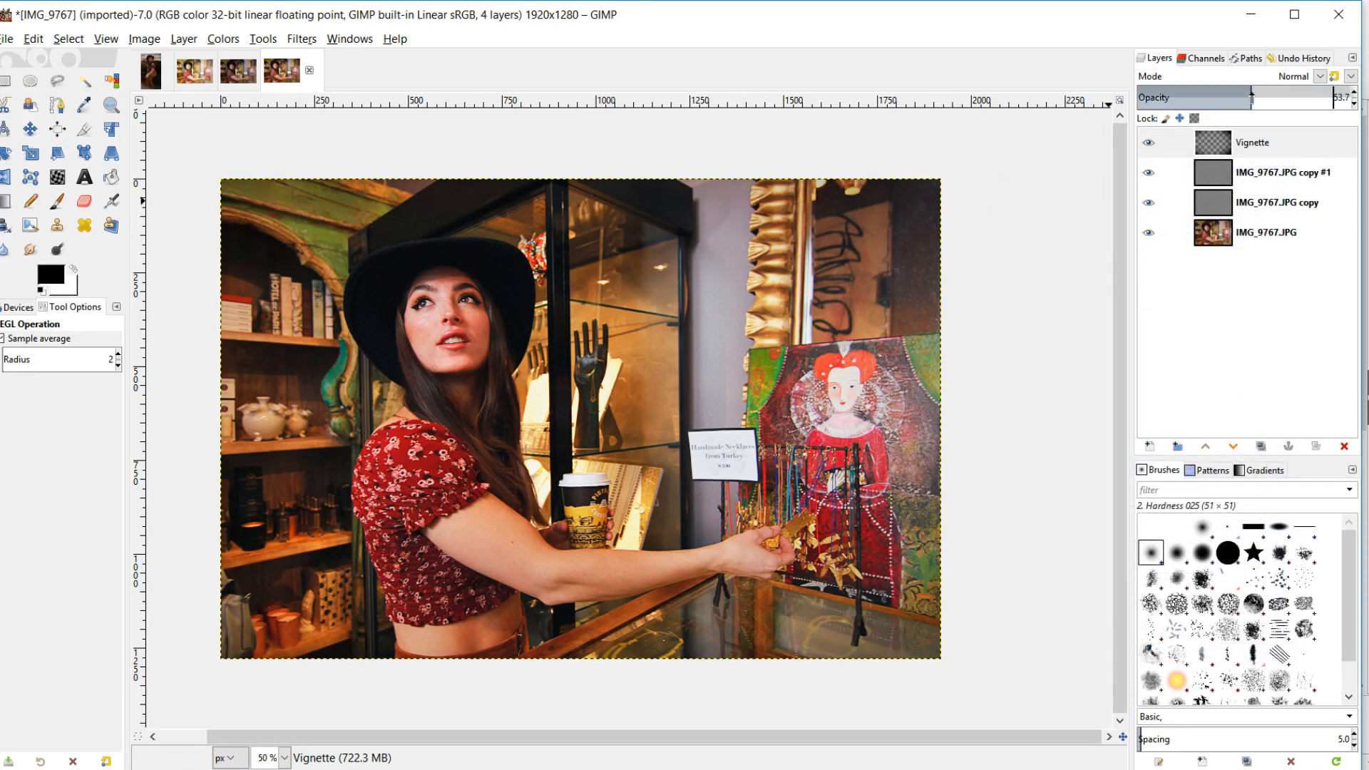
{"action": "mouse_move", "coordinate": [1251, 96]}
{"action": "left_mouse_down"}
{"action": "mouse_move", "coordinate": [1277, 96]}
{"action": "mouse_move", "coordinate": [1259, 96]}
{"action": "left_mouse_up"}
{"action": "left_click", "coordinate": [1149, 142]}
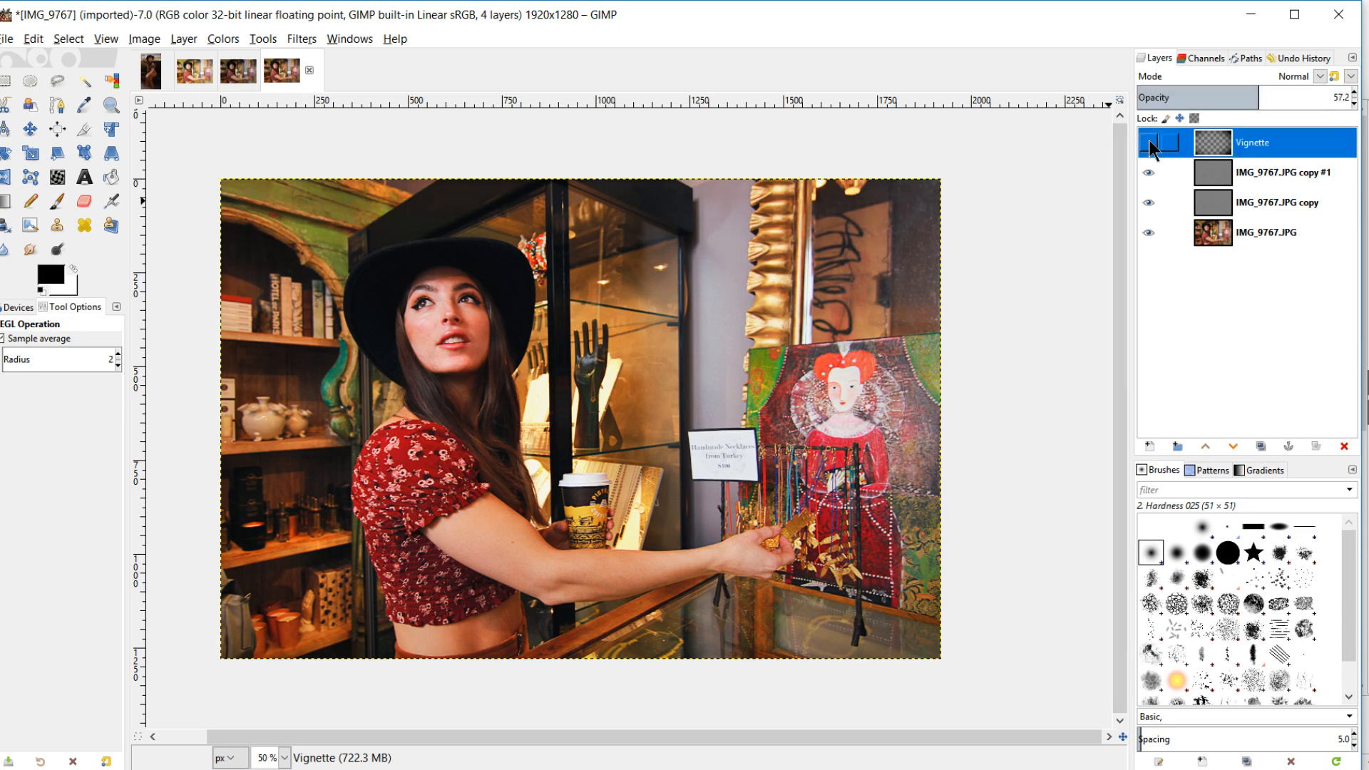
{"action": "left_click", "coordinate": [1148, 141]}
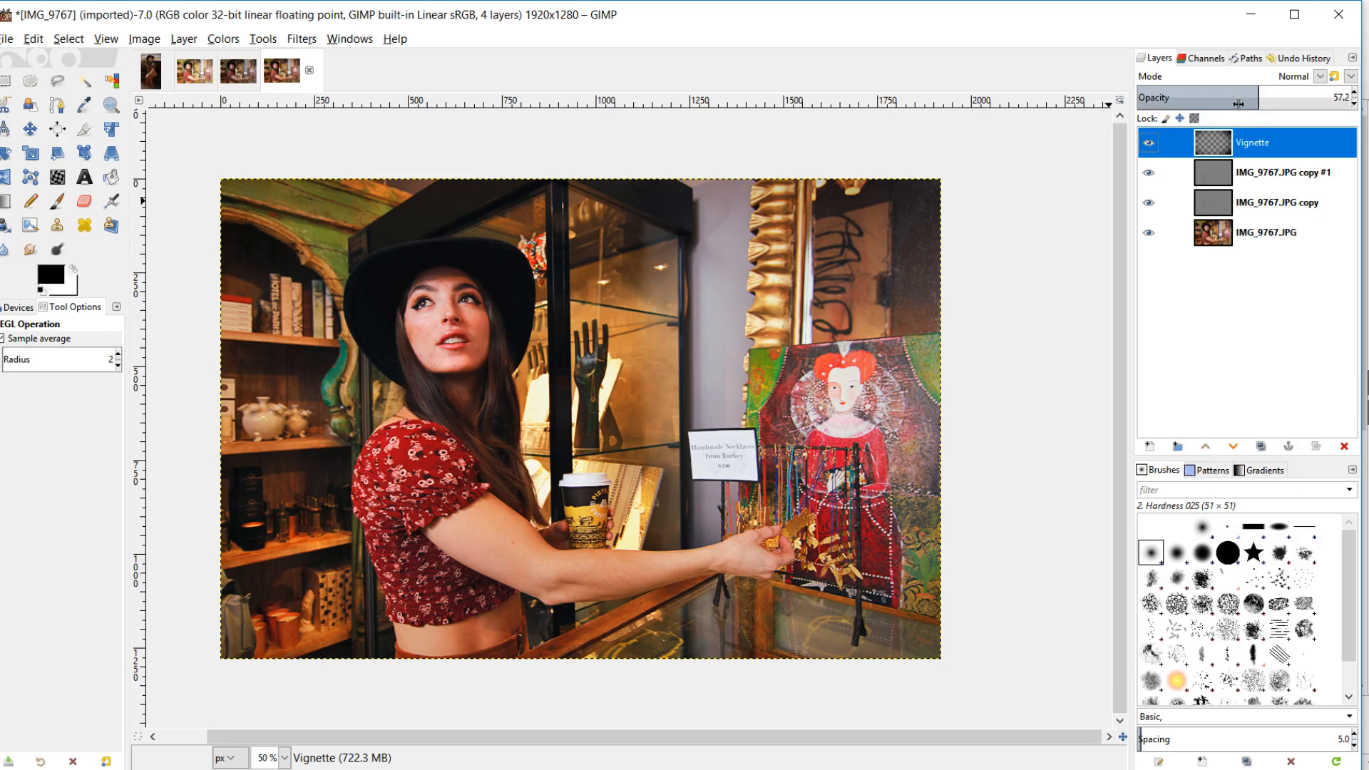
{"action": "left_click_drag", "start_coordinate": [1239, 104], "coordinate": [1238, 117]}
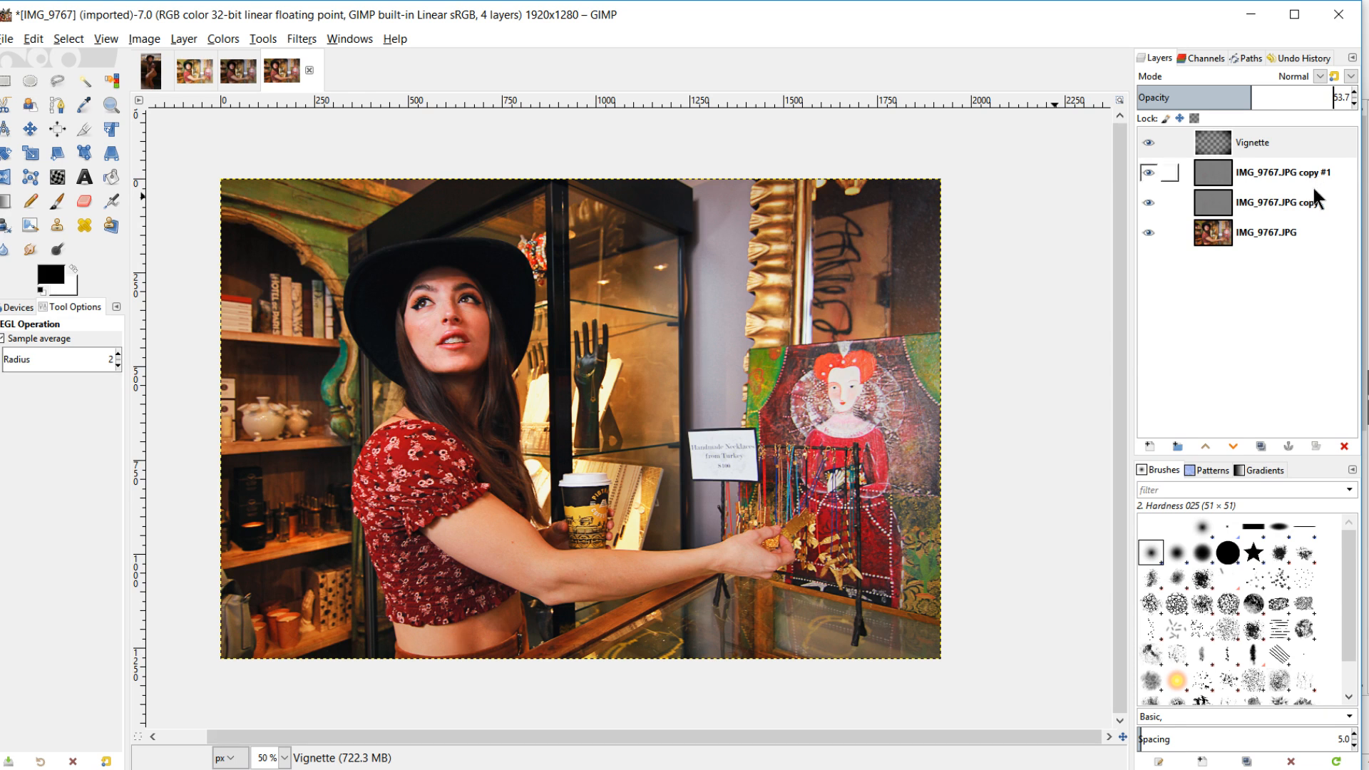
{"action": "left_click", "coordinate": [1148, 143]}
{"action": "left_click", "coordinate": [1148, 144]}
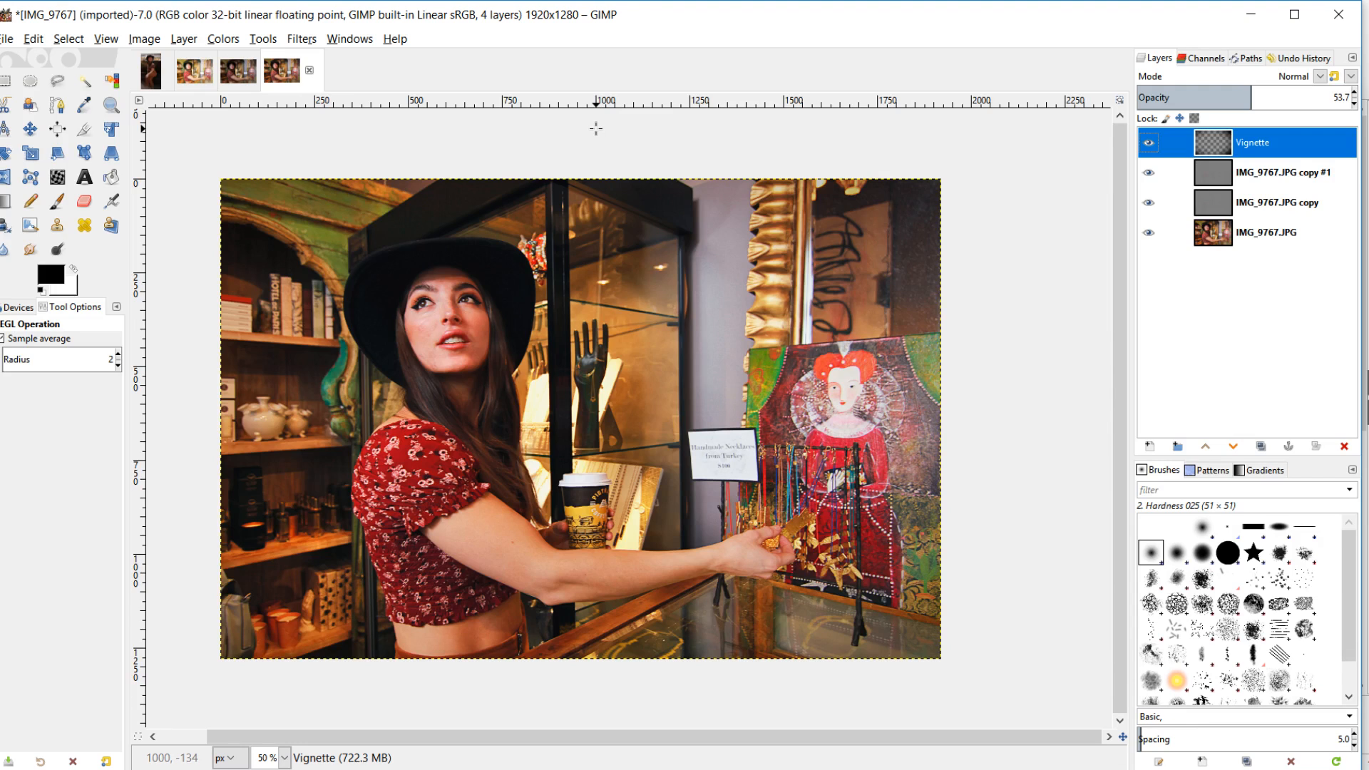
Create a new layer from the visible image and hide all the layers beneath it
{"action": "left_click", "coordinate": [184, 38]}
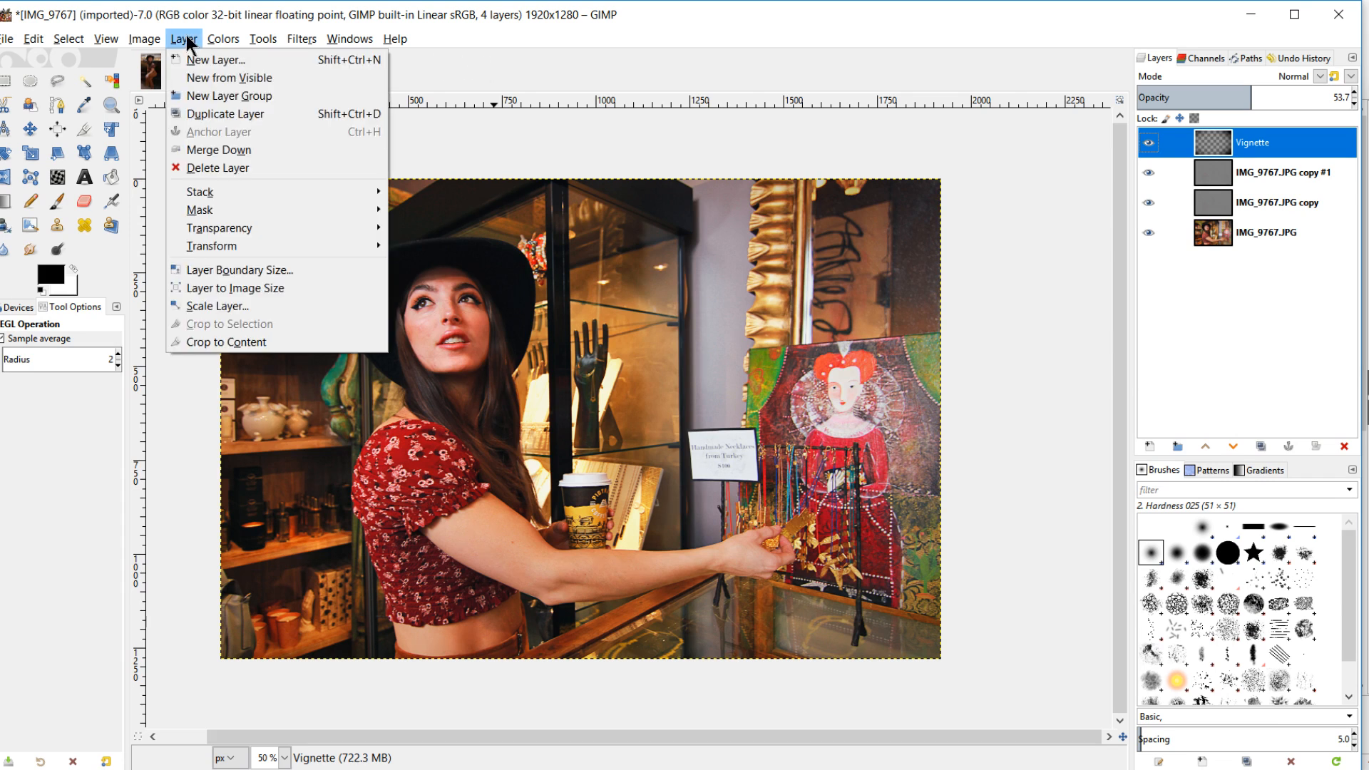
{"action": "left_click", "coordinate": [235, 78]}
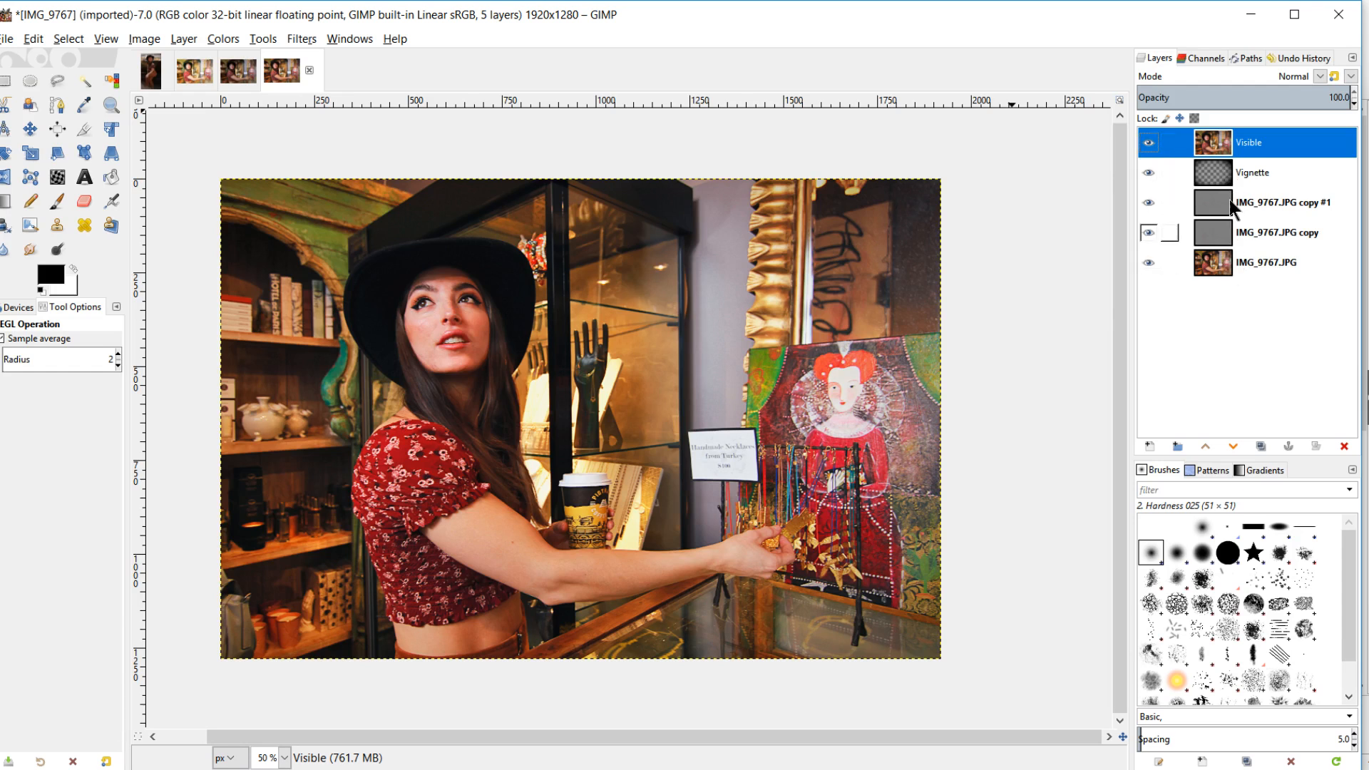
{"action": "left_click", "coordinate": [1149, 142], "text": "shift"}
Apply G'MIC's artistic Dream Smoothing filter with 3 iterations to the Visible layer, checking the preview around the face, shelves and shirt
{"action": "left_click", "coordinate": [302, 38]}
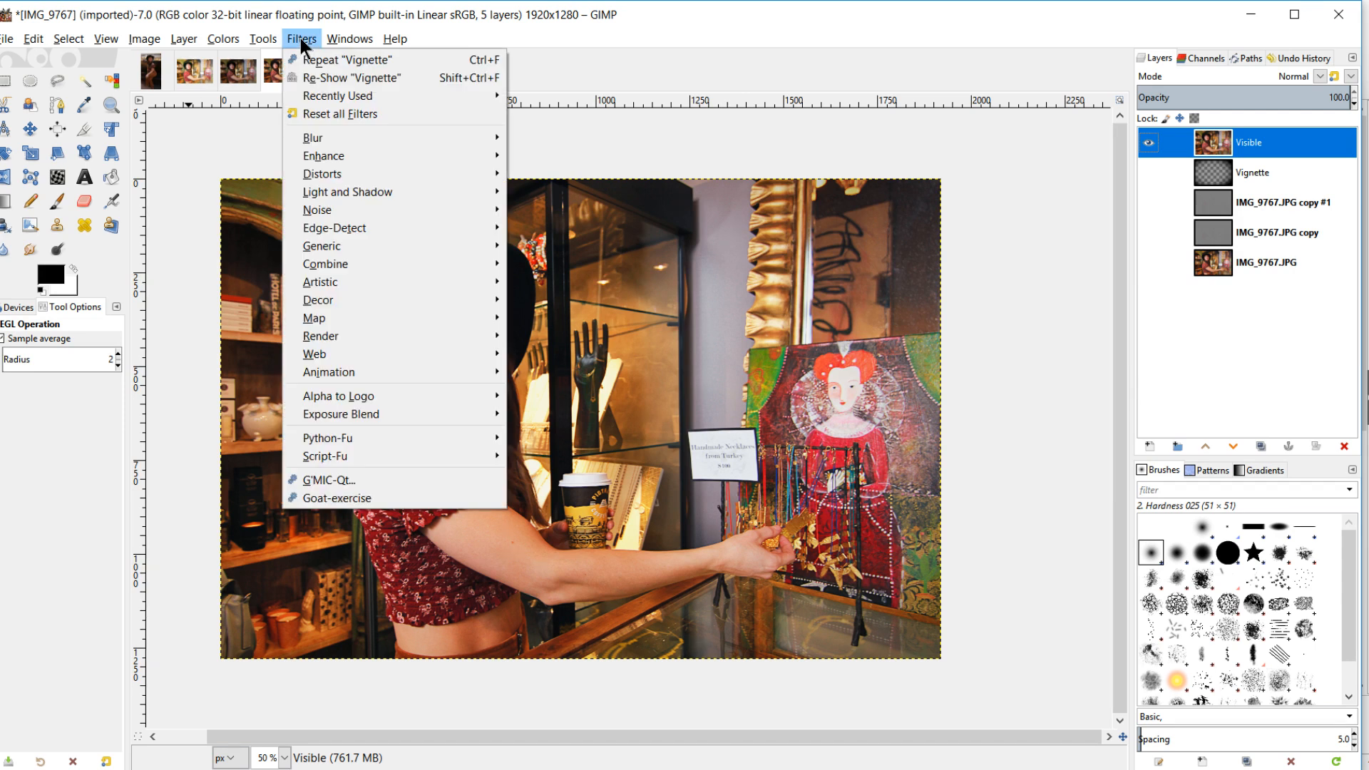
{"action": "left_click", "coordinate": [328, 479]}
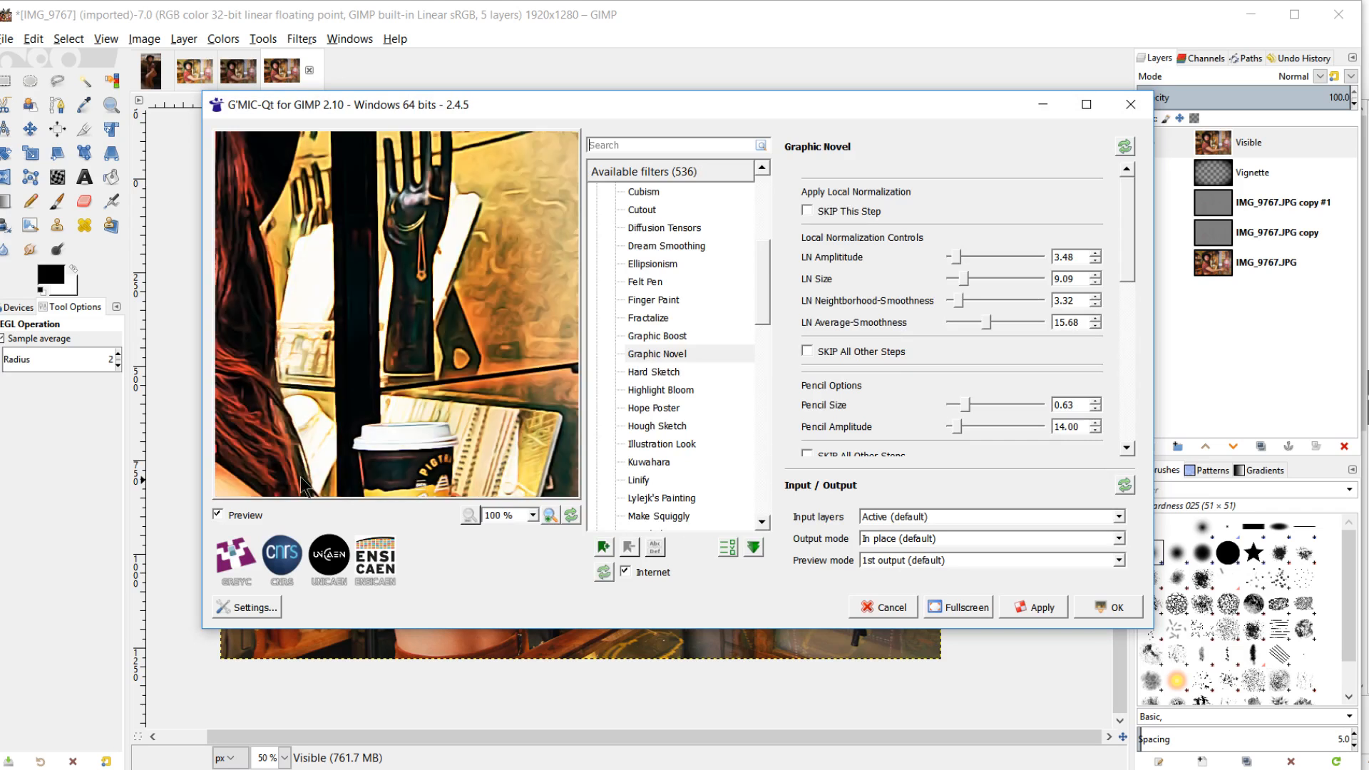
{"action": "left_click_drag", "start_coordinate": [228, 319], "coordinate": [472, 335]}
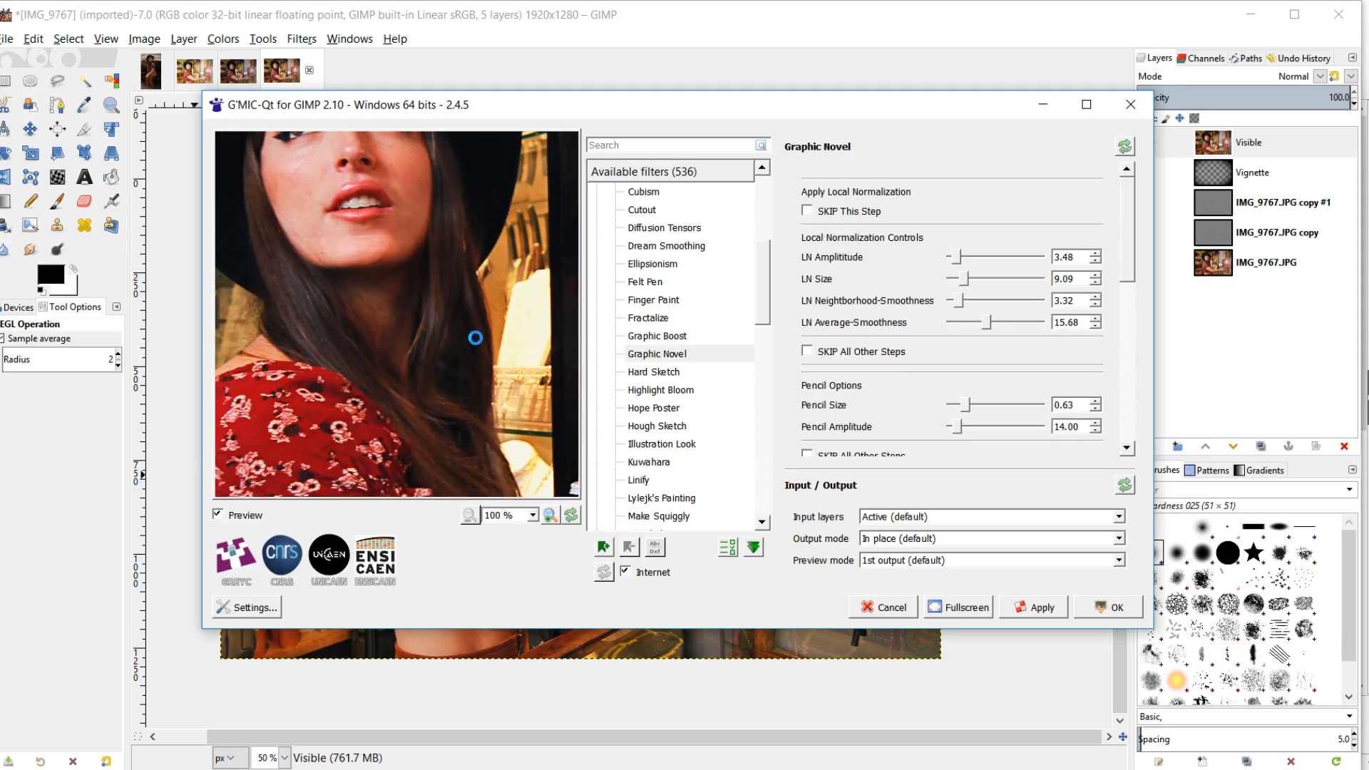
{"action": "left_click_drag", "start_coordinate": [420, 265], "coordinate": [451, 395]}
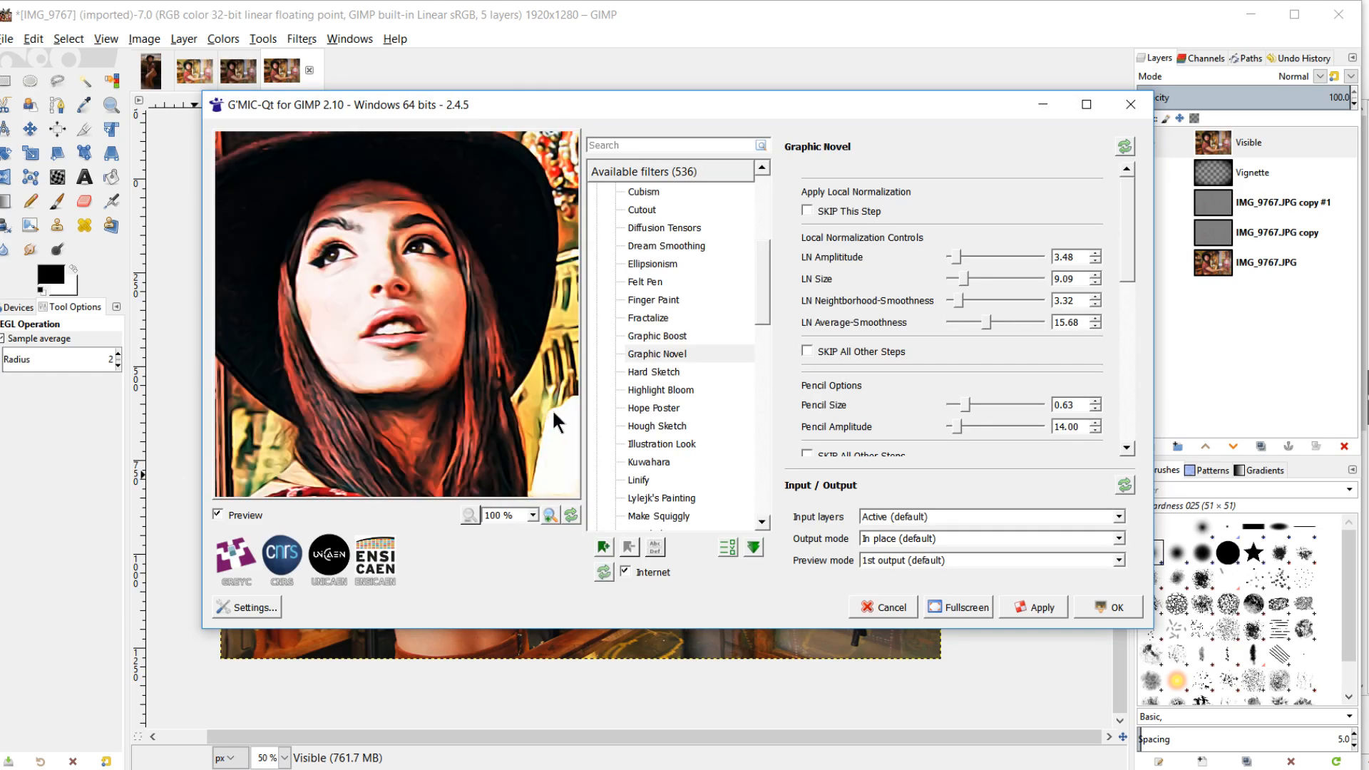
{"action": "scroll", "coordinate": [674, 345], "scroll_direction": "up", "scroll_amount": 5}
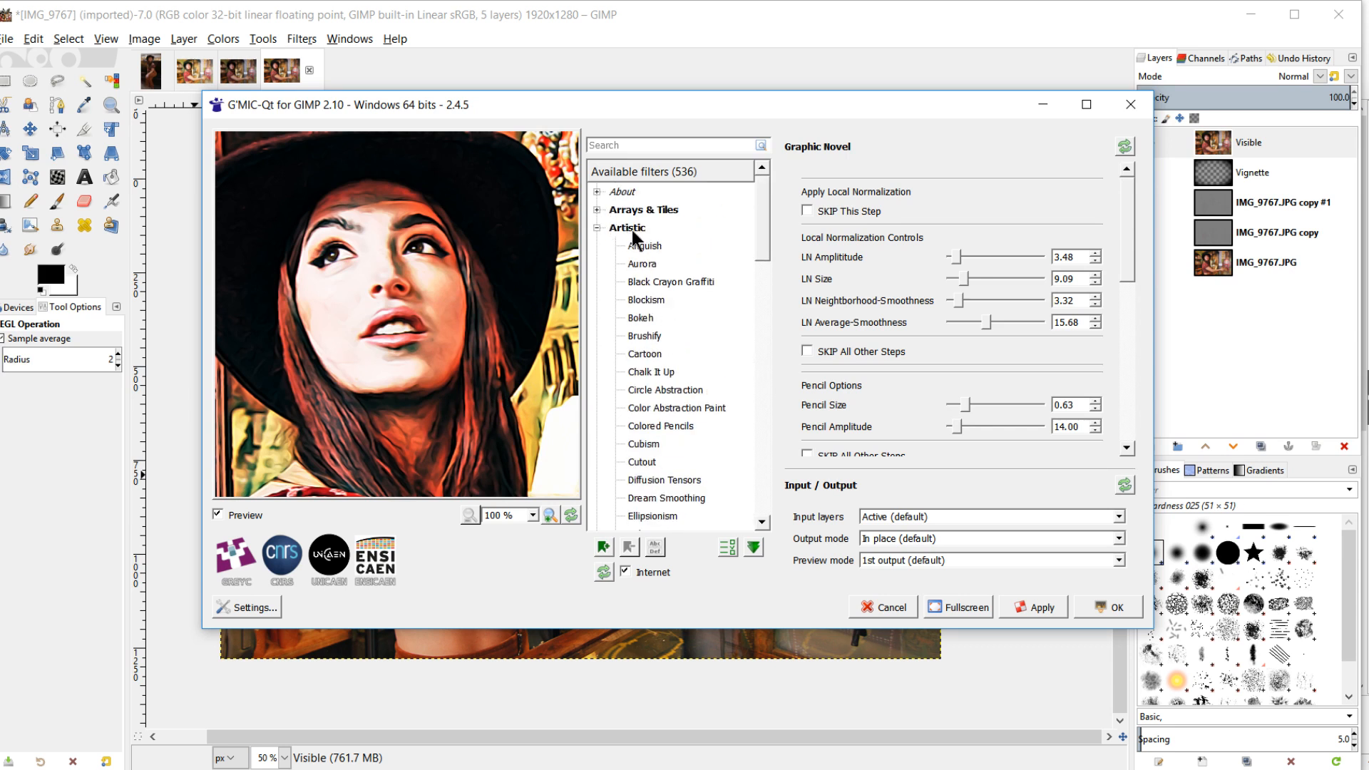
{"action": "scroll", "coordinate": [656, 272], "scroll_direction": "down", "scroll_amount": 3}
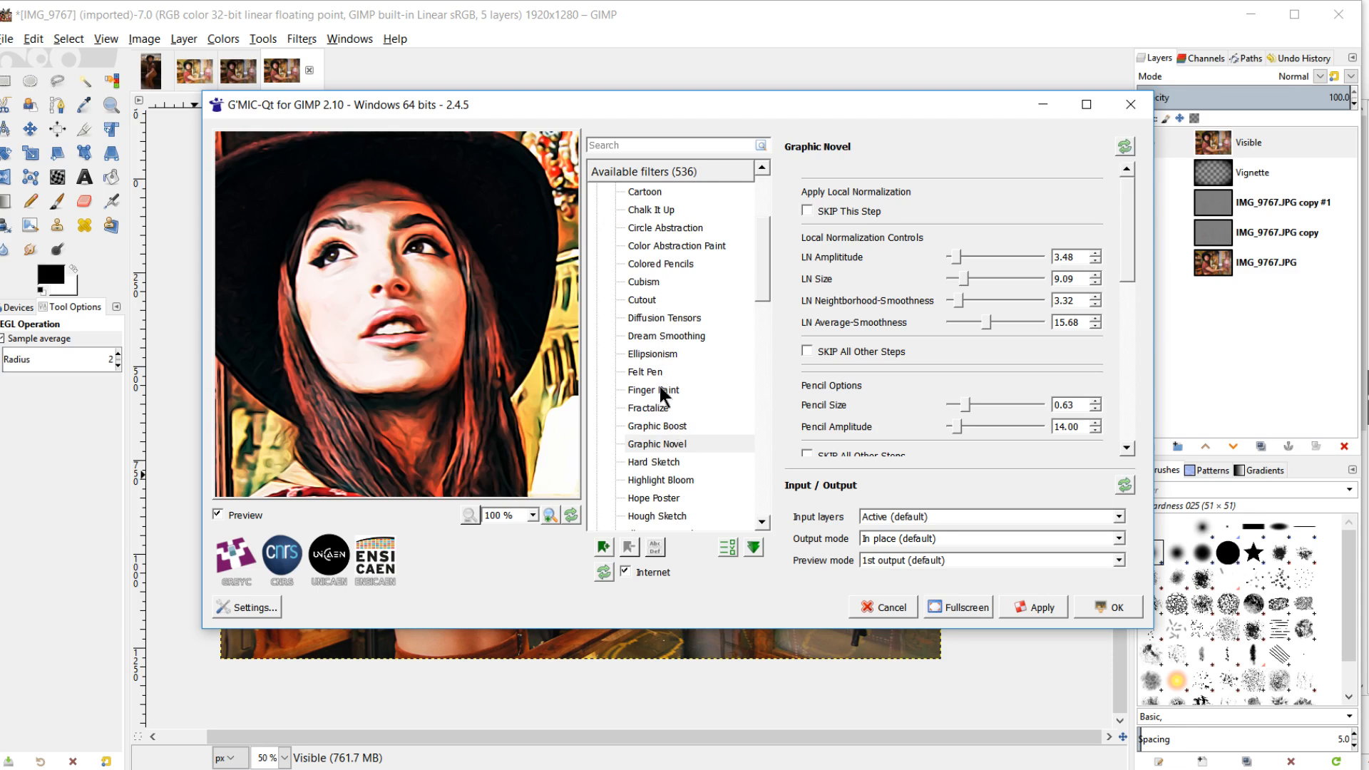
{"action": "left_click", "coordinate": [652, 336]}
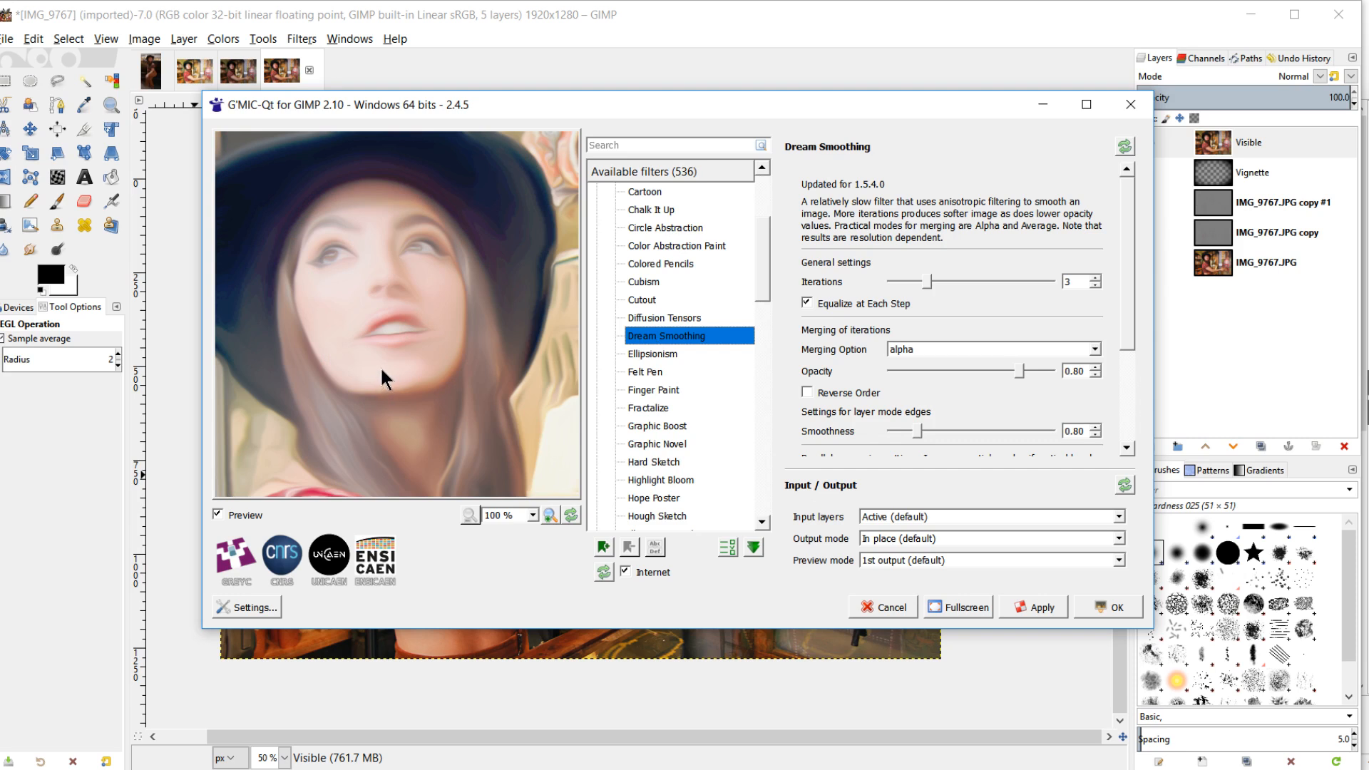
{"action": "left_click_drag", "start_coordinate": [380, 366], "coordinate": [485, 358]}
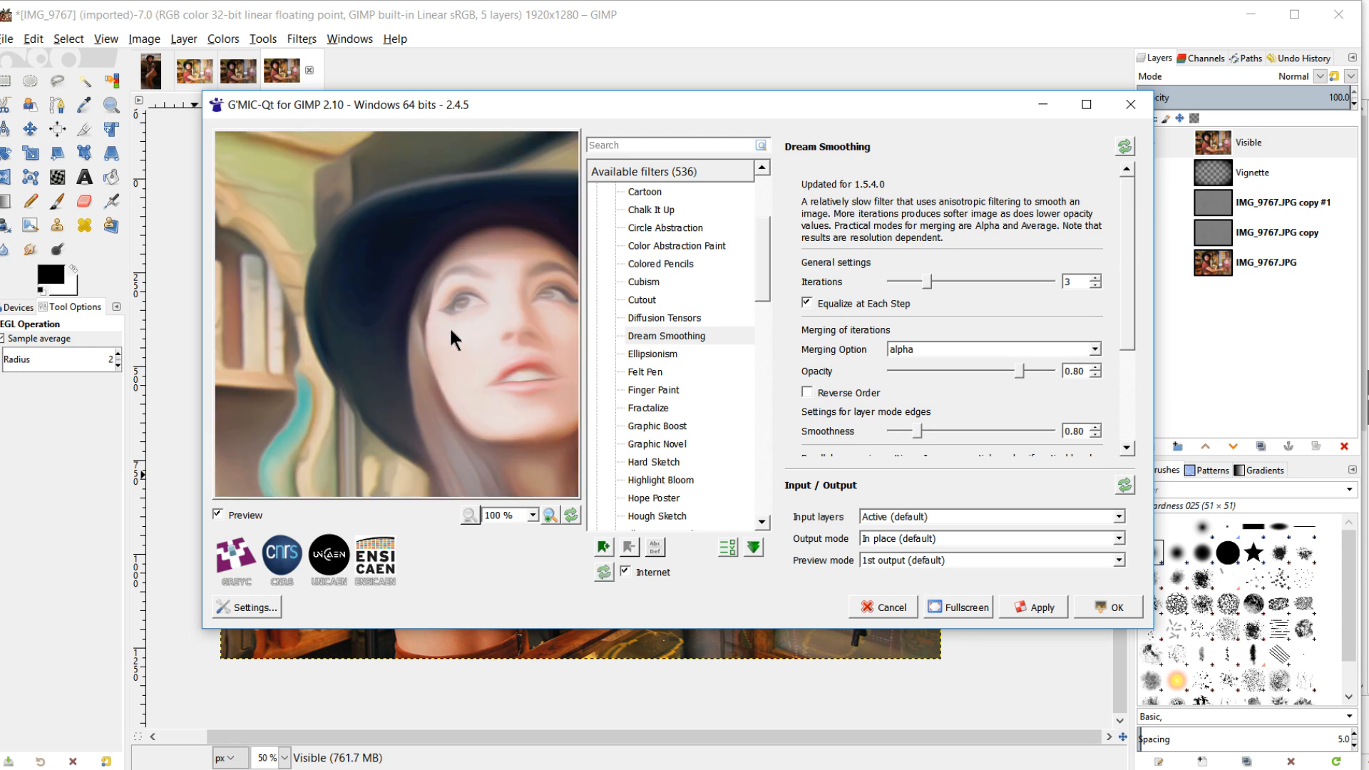
{"action": "left_click_drag", "start_coordinate": [498, 442], "coordinate": [562, 276]}
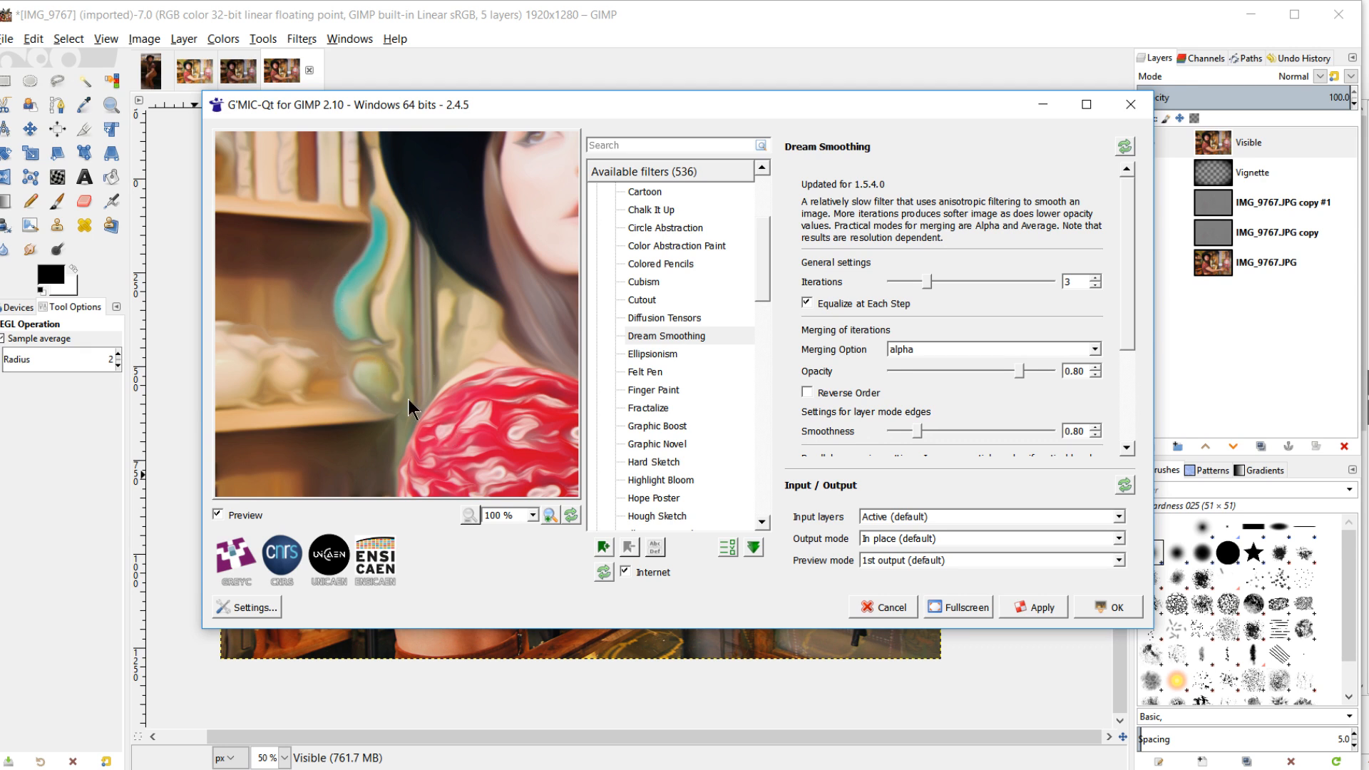
{"action": "left_click_drag", "start_coordinate": [482, 418], "coordinate": [483, 361]}
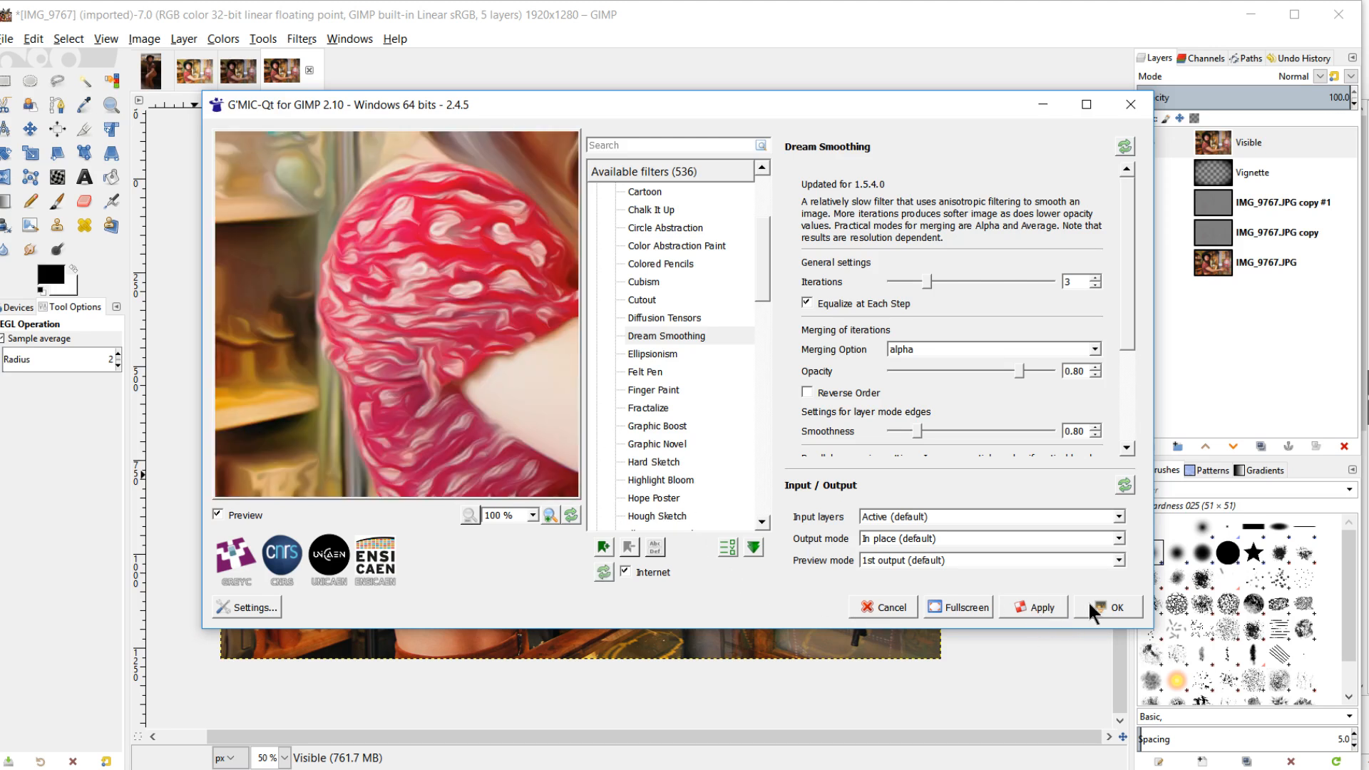
{"action": "left_click", "coordinate": [1102, 600]}
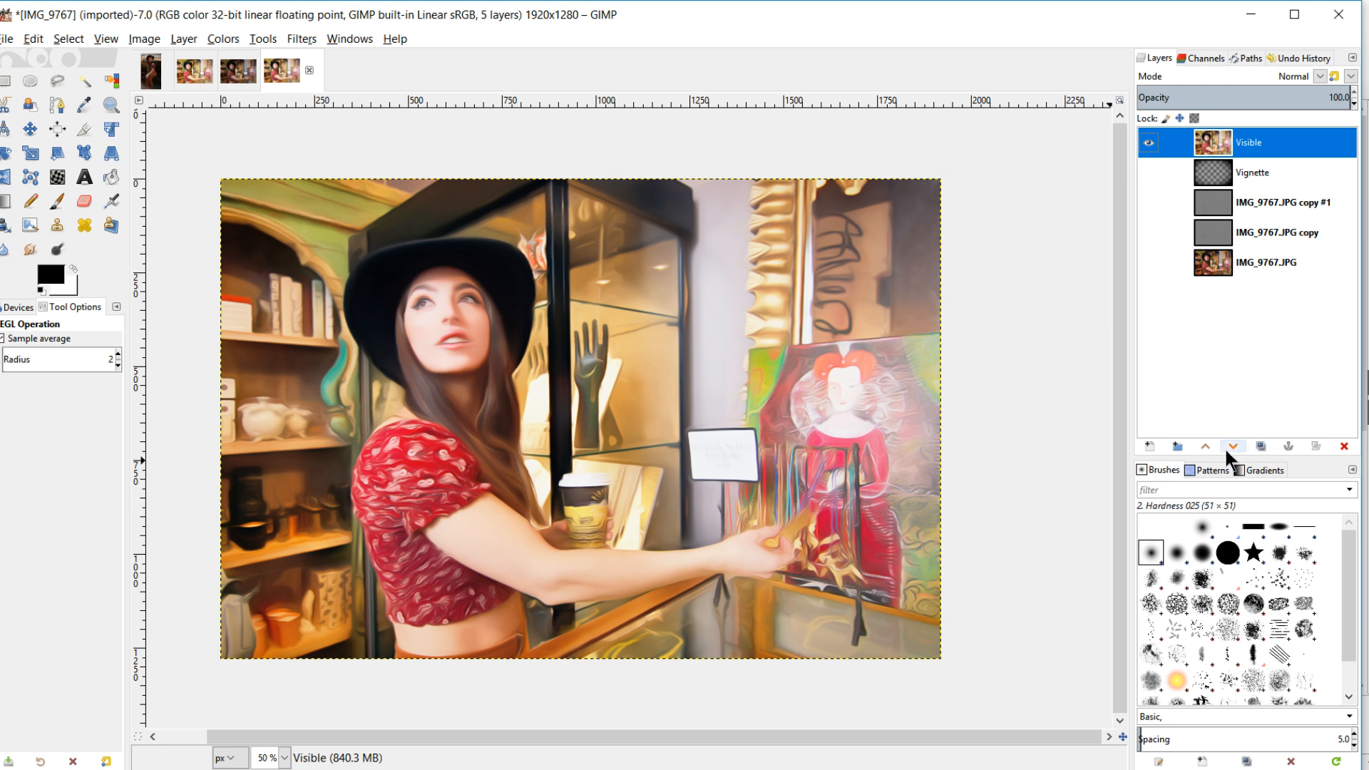
Add a transparent layer named Gradient above the Visible layer
{"action": "left_click", "coordinate": [1152, 443]}
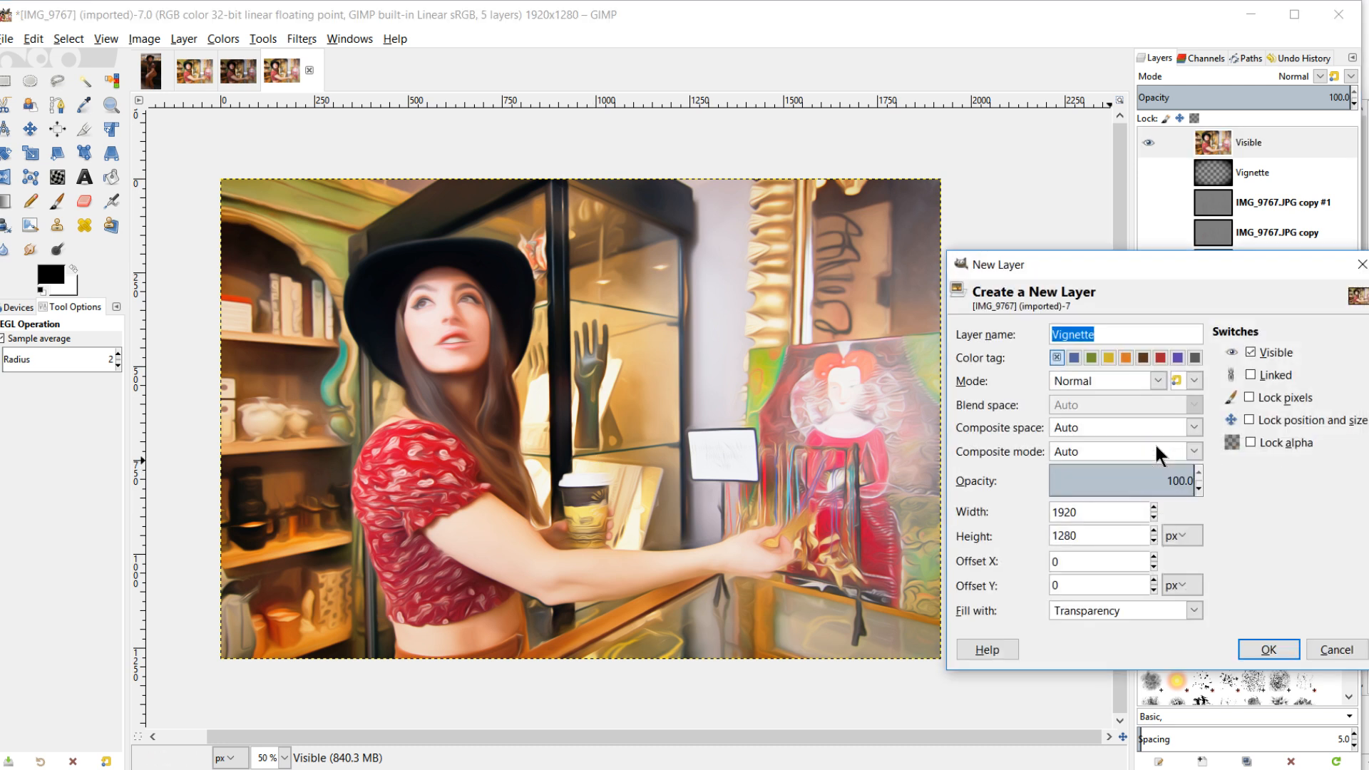
{"action": "type", "text": "Gradient"}
{"action": "key", "text": "Return"}
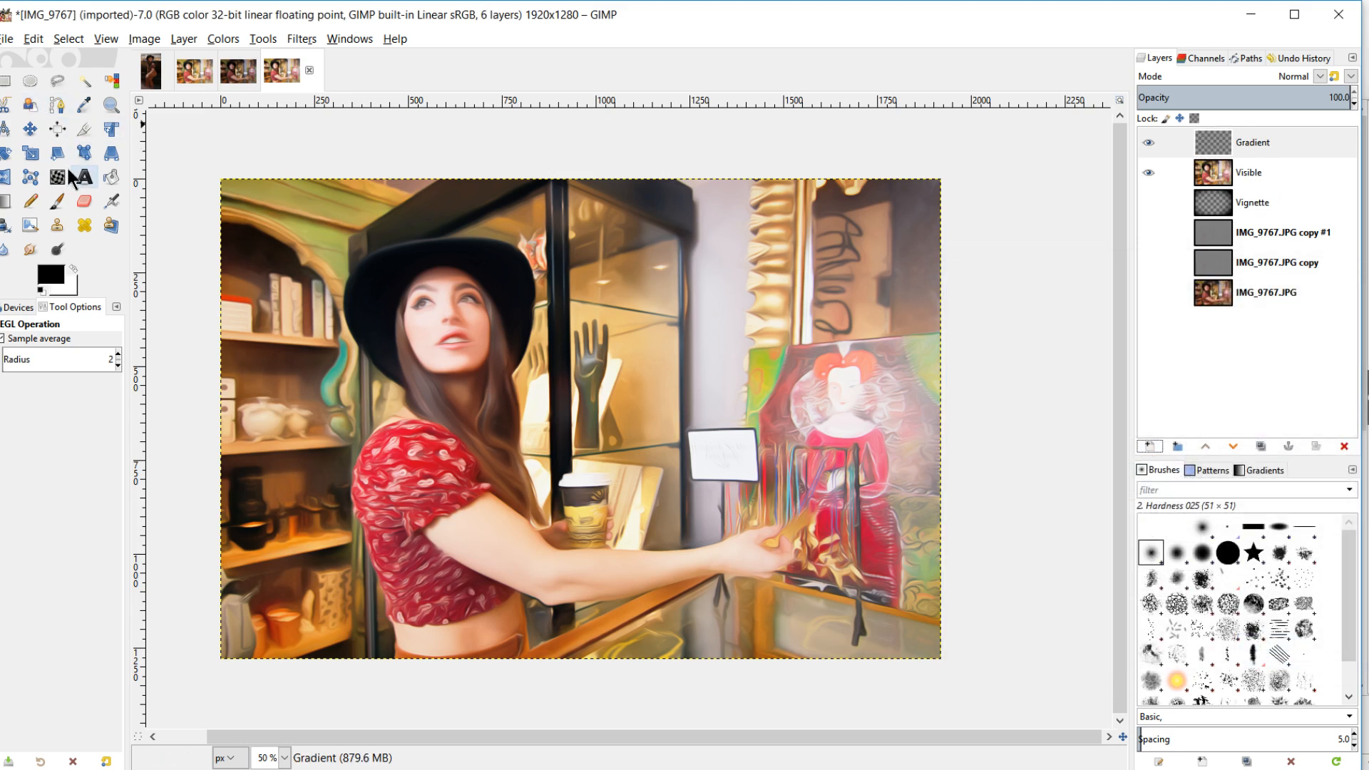
Draw a hard-edged foreground-to-background radial gradient on the Gradient layer from near the image center to the lower-right corner
{"action": "left_click", "coordinate": [3, 206]}
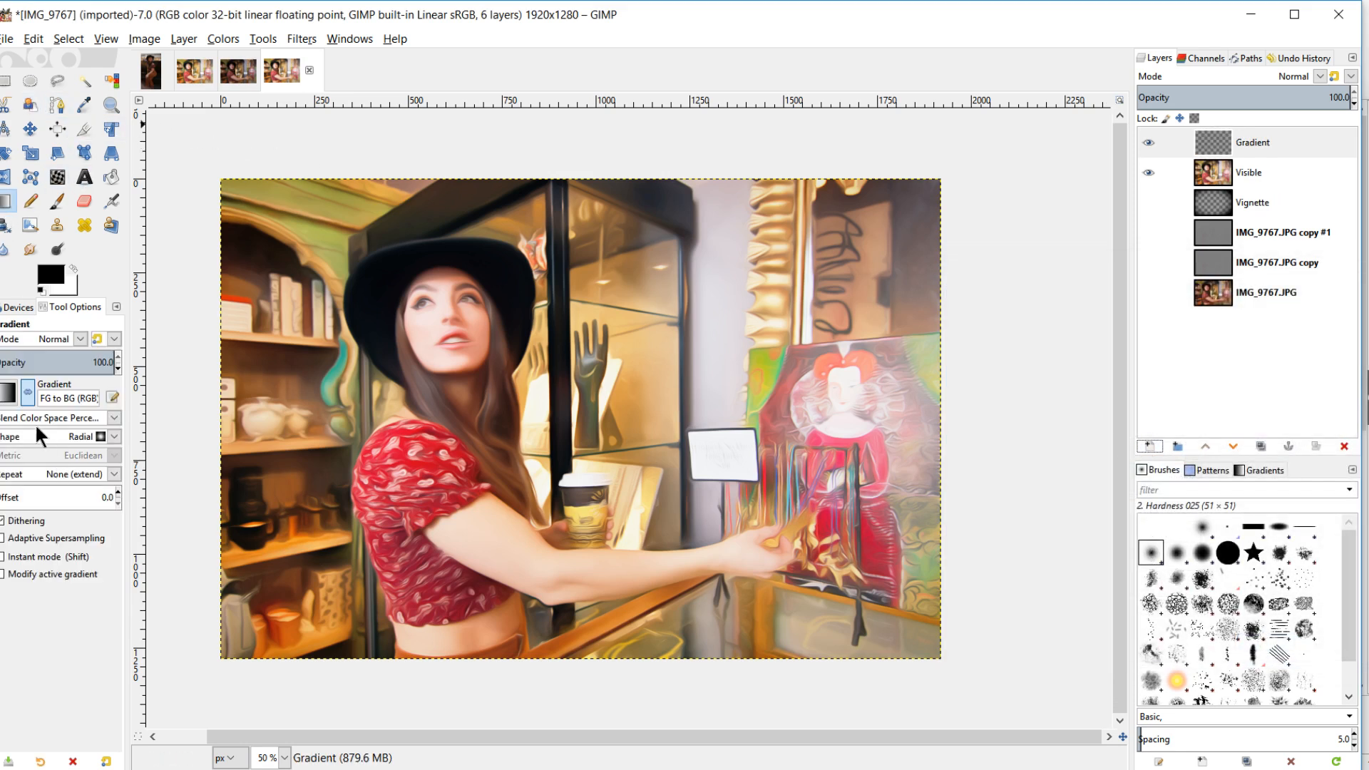
{"action": "left_click", "coordinate": [9, 393]}
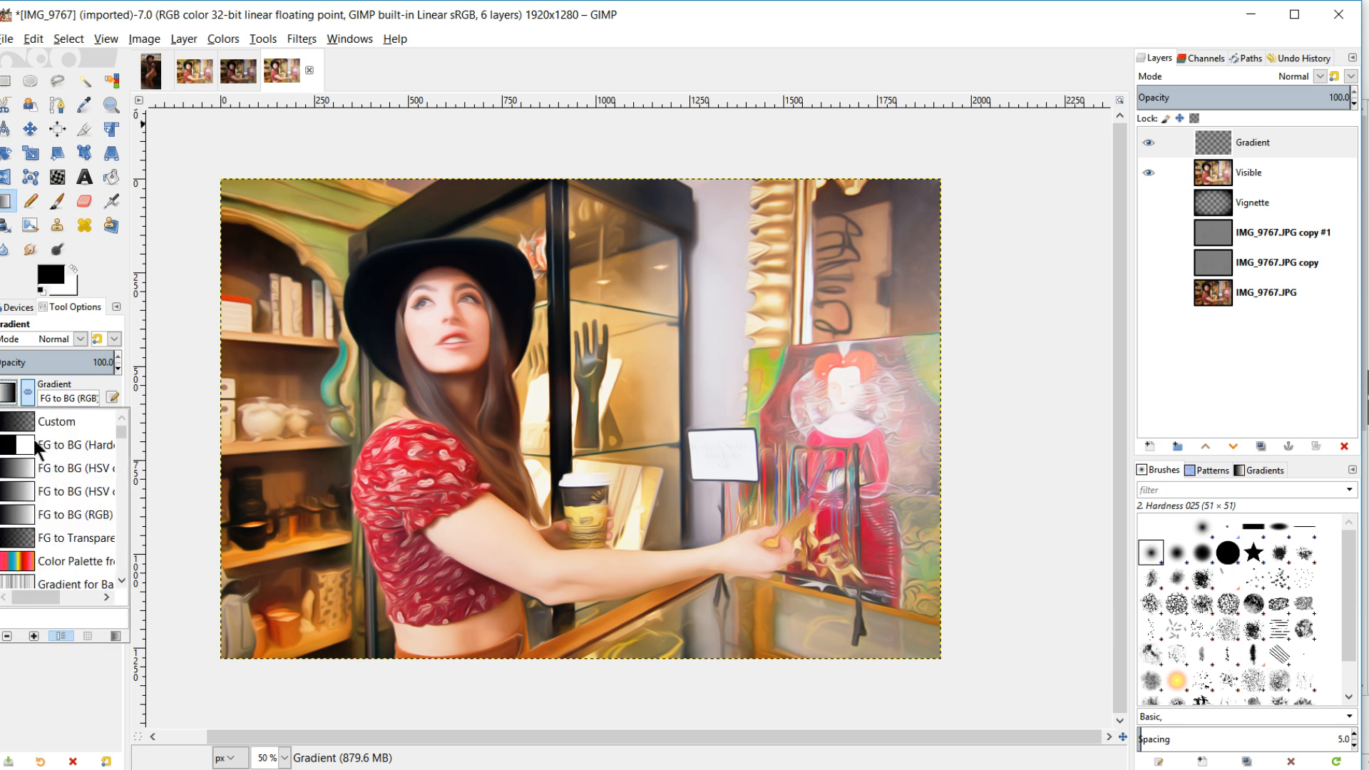
{"action": "mouse_move", "coordinate": [45, 599]}
{"action": "left_mouse_down"}
{"action": "mouse_move", "coordinate": [69, 596]}
{"action": "mouse_move", "coordinate": [41, 596]}
{"action": "left_mouse_up"}
{"action": "left_click", "coordinate": [51, 449]}
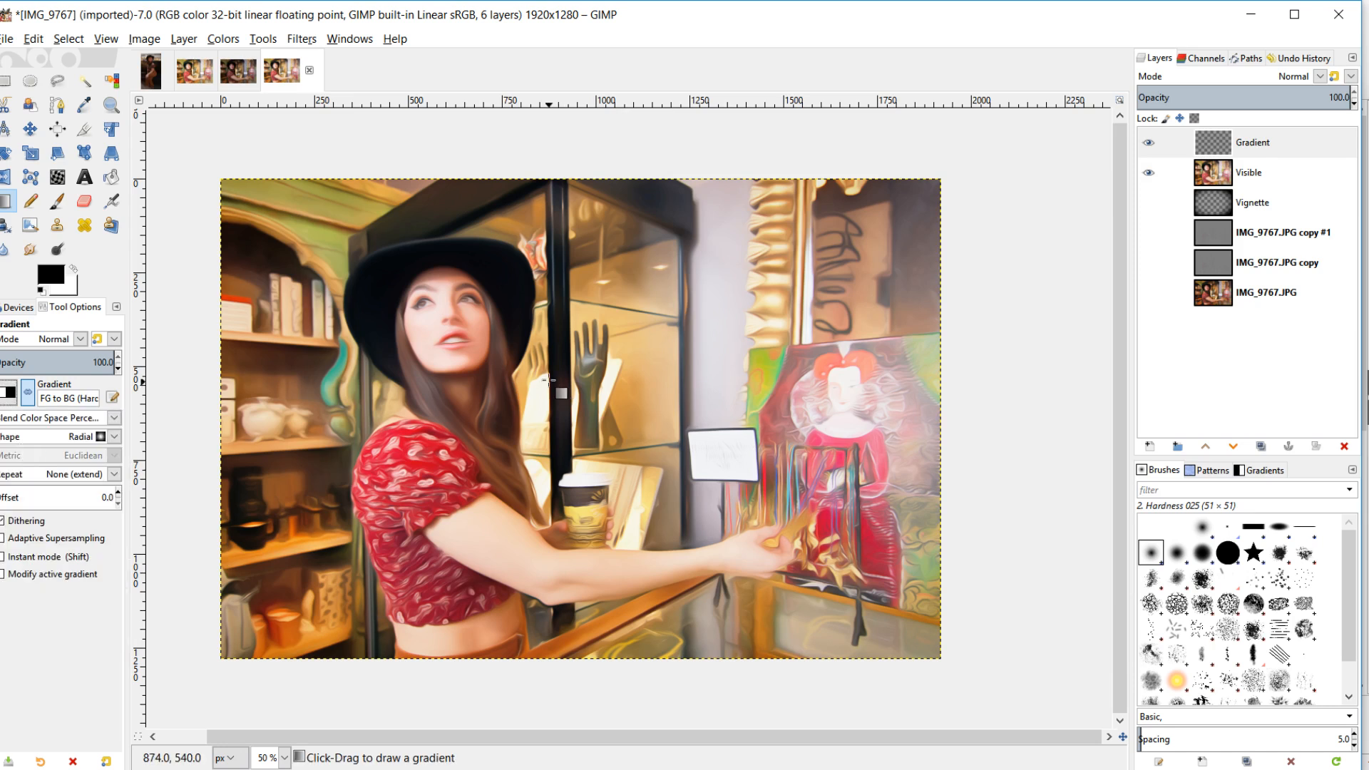
{"action": "left_click_drag", "start_coordinate": [549, 376], "coordinate": [936, 653]}
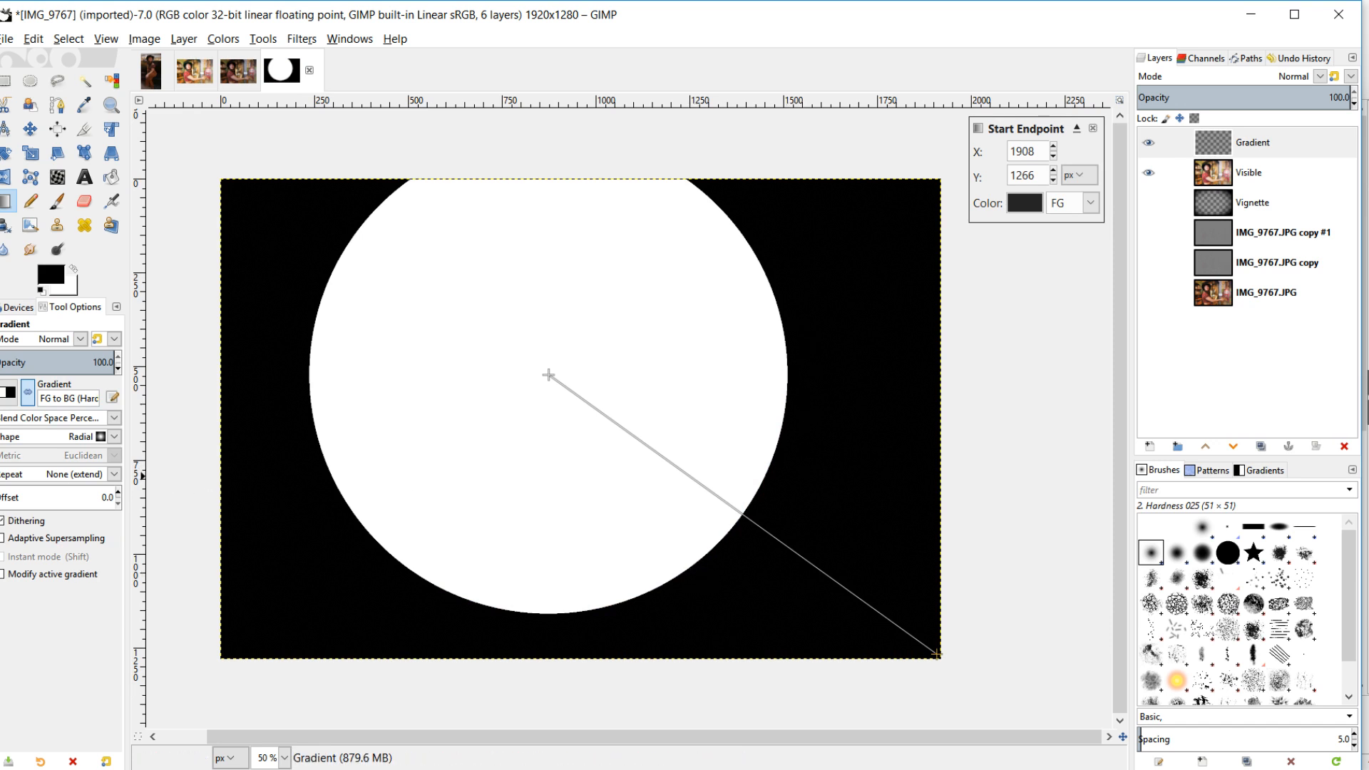
Change the gradient to FG to BG (RGB) after trying an HSV version, and move its bright center to about X 1124, Y 606
{"action": "left_click", "coordinate": [9, 391]}
{"action": "left_click", "coordinate": [31, 467]}
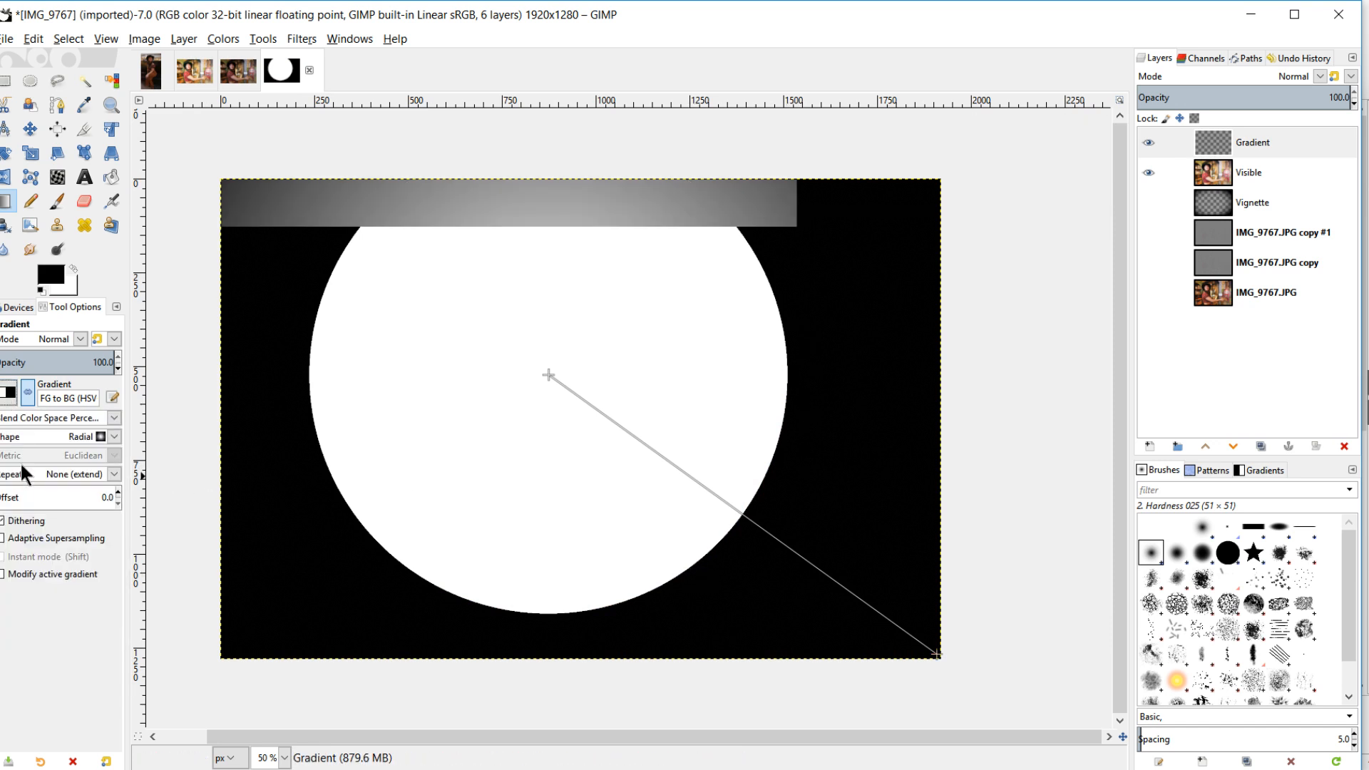
{"action": "left_click", "coordinate": [9, 392]}
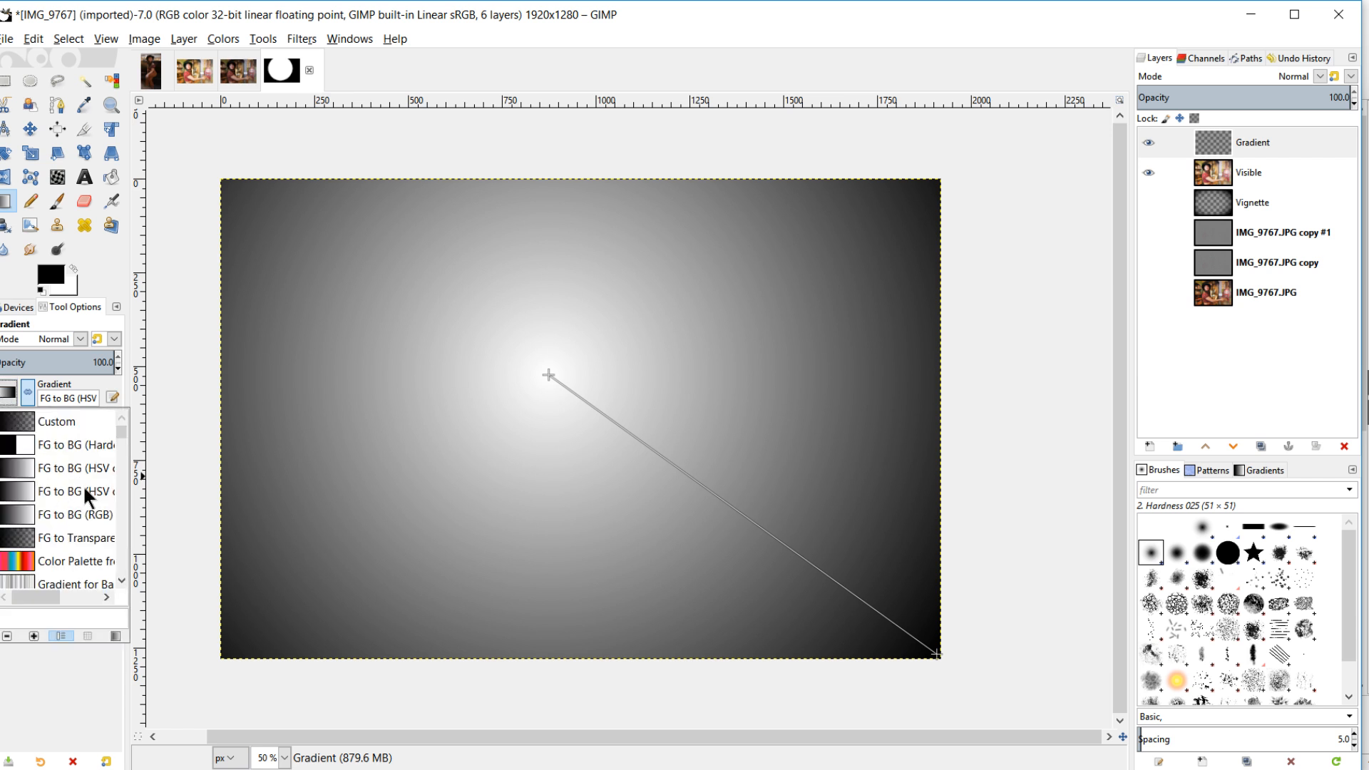
{"action": "left_click", "coordinate": [23, 515]}
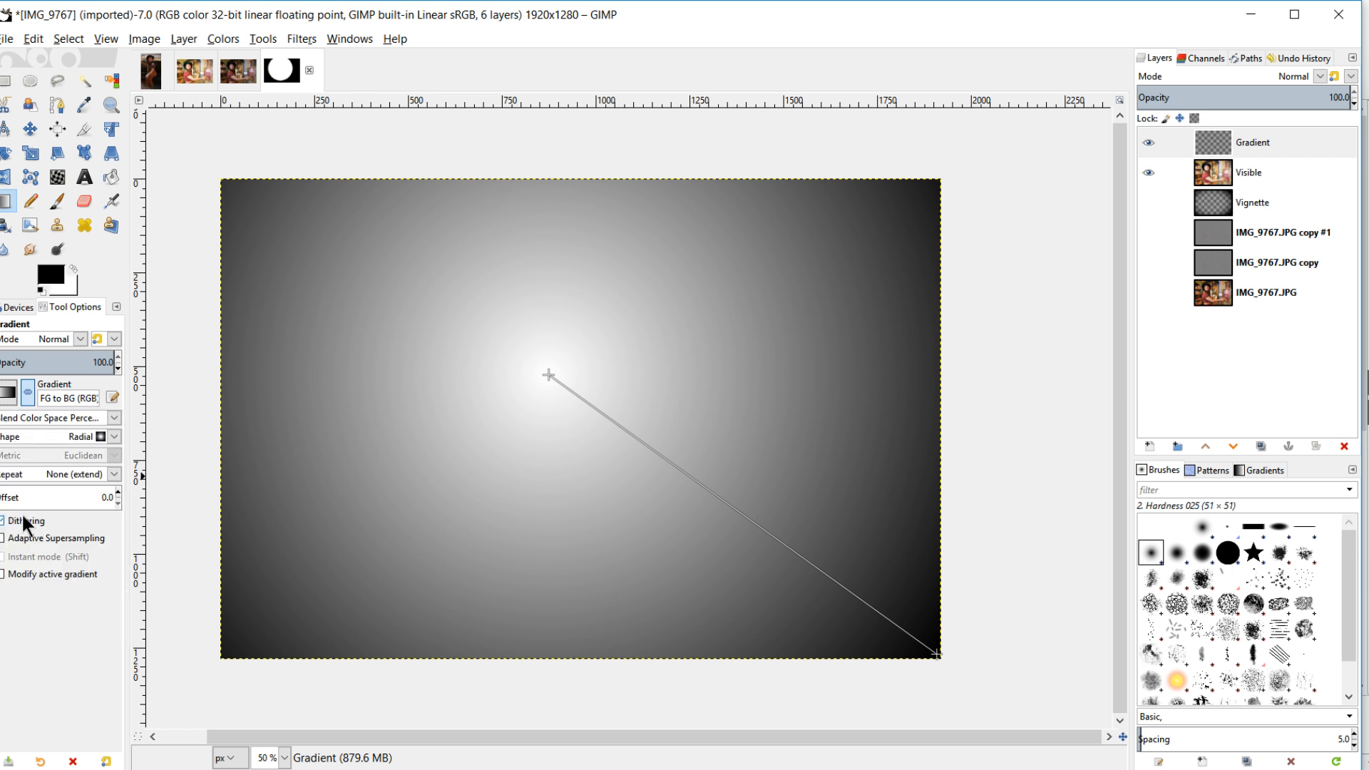
{"action": "left_click_drag", "start_coordinate": [547, 376], "coordinate": [646, 415]}
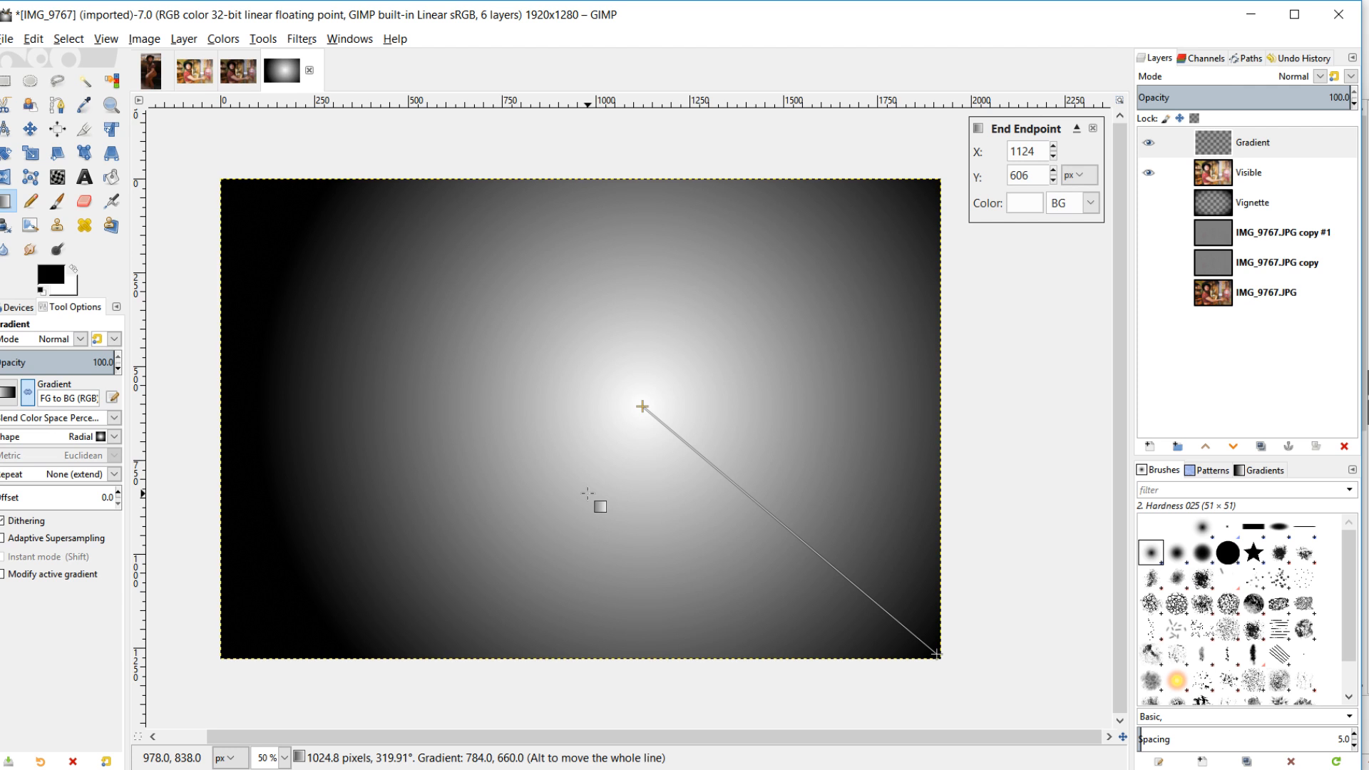
Finish editing the radial gradient and delete the Gradient layer from the image
{"action": "left_click", "coordinate": [30, 128]}
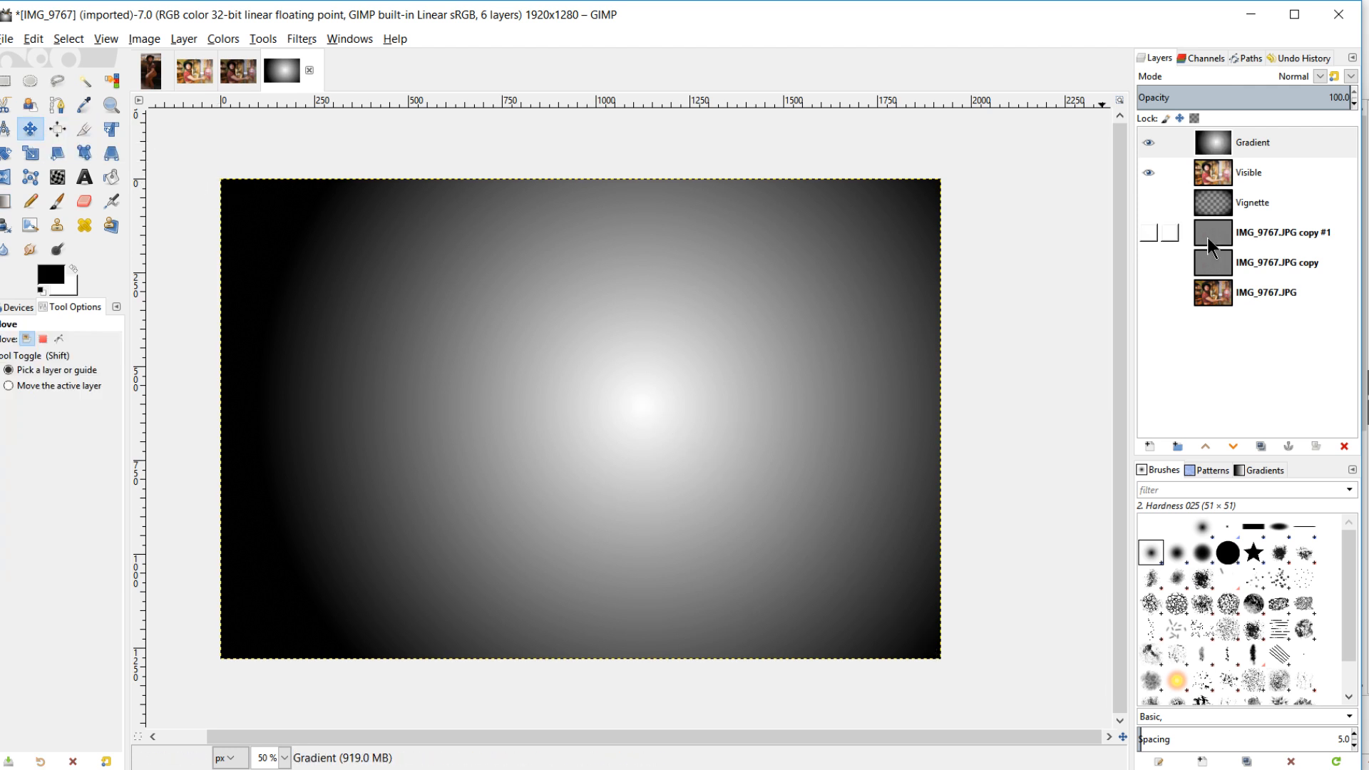
{"action": "left_click", "coordinate": [1344, 447]}
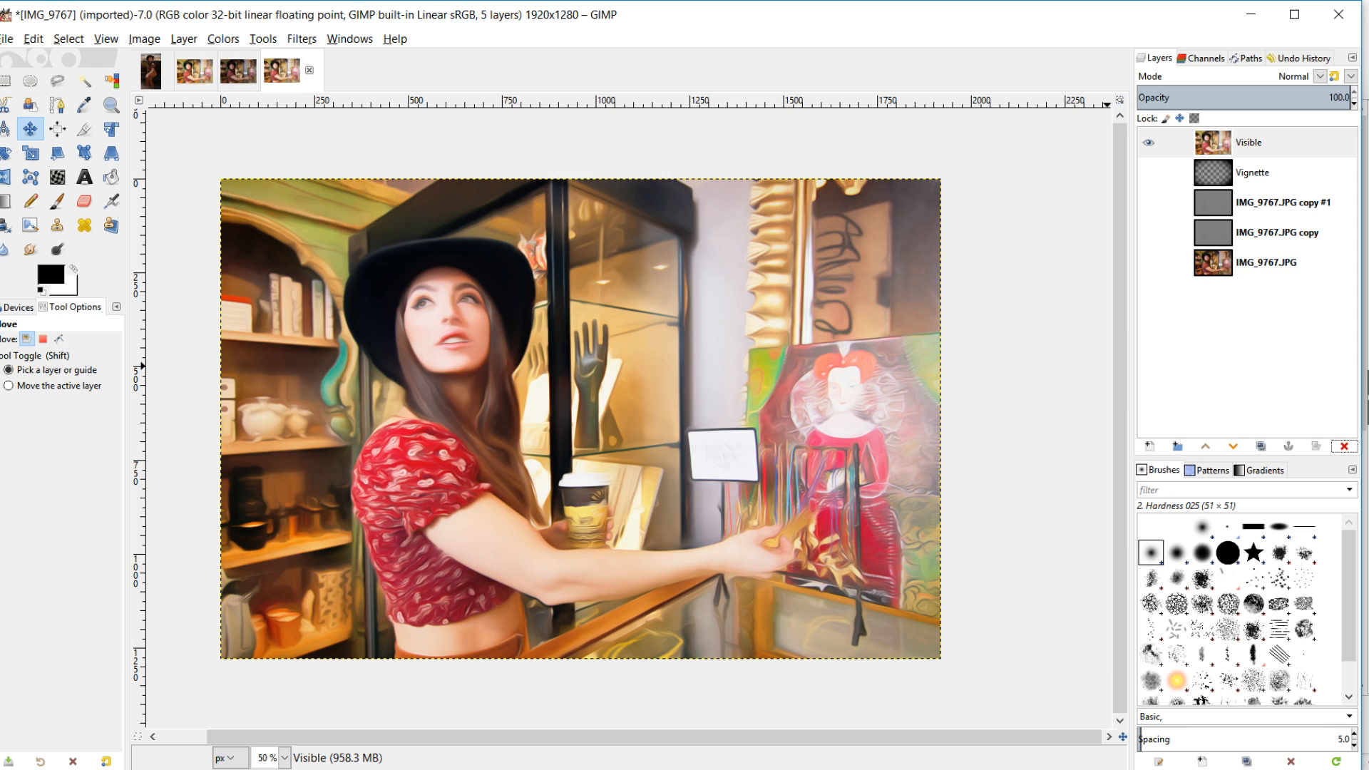
{"action": "left_click", "coordinate": [57, 224]}
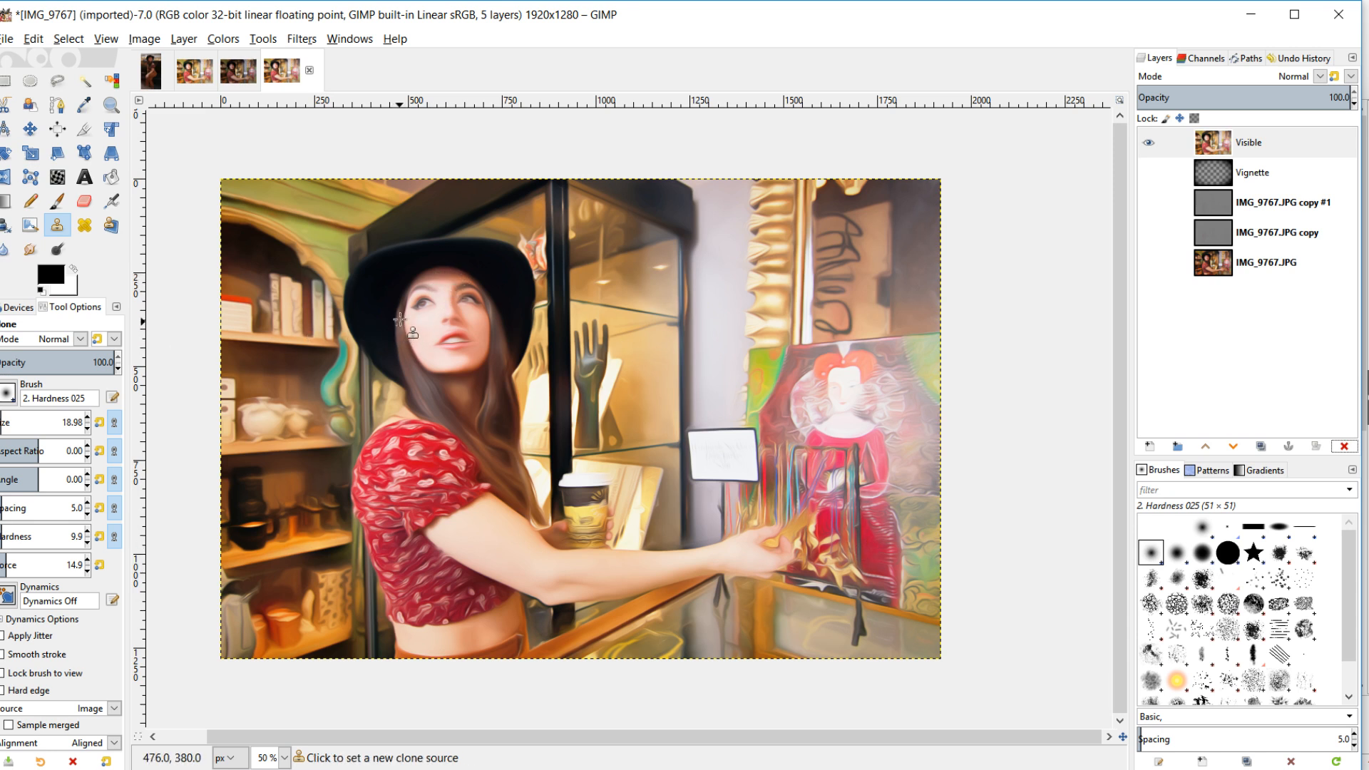
{"action": "left_click", "coordinate": [428, 303], "text": "ctrl"}
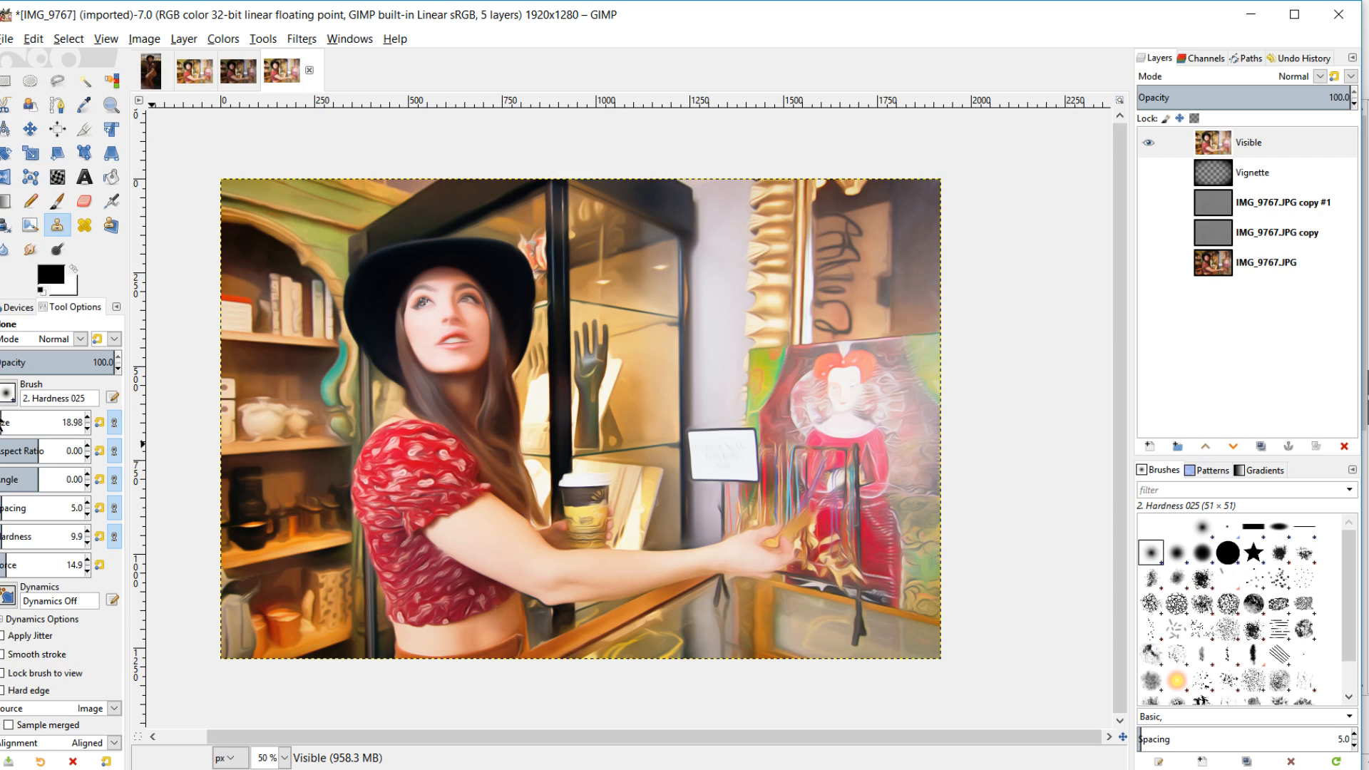
{"action": "left_click", "coordinate": [32, 128]}
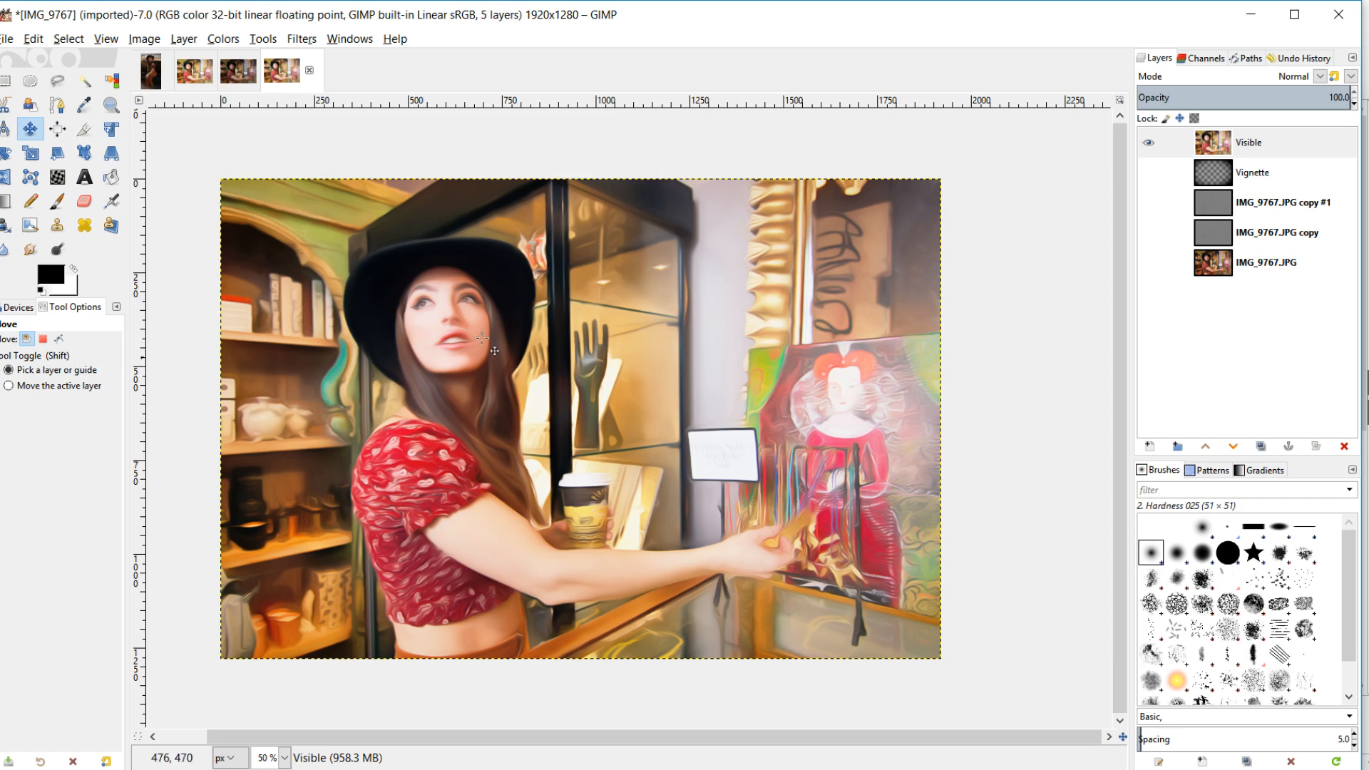
Sharpen the Visible layer with Unsharp Mask at radius 3.000, amount 0.500 and threshold 0.000
{"action": "left_click", "coordinate": [1232, 145]}
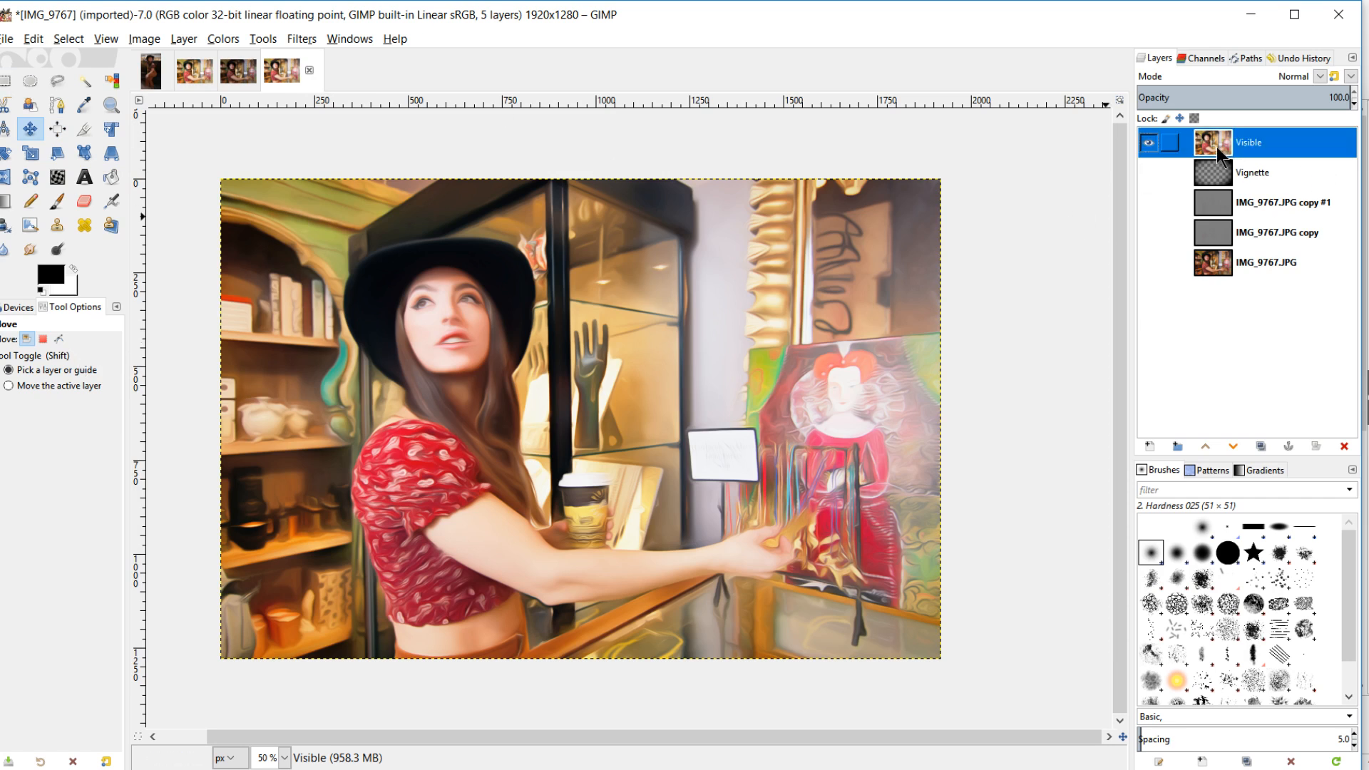
{"action": "left_click", "coordinate": [291, 37]}
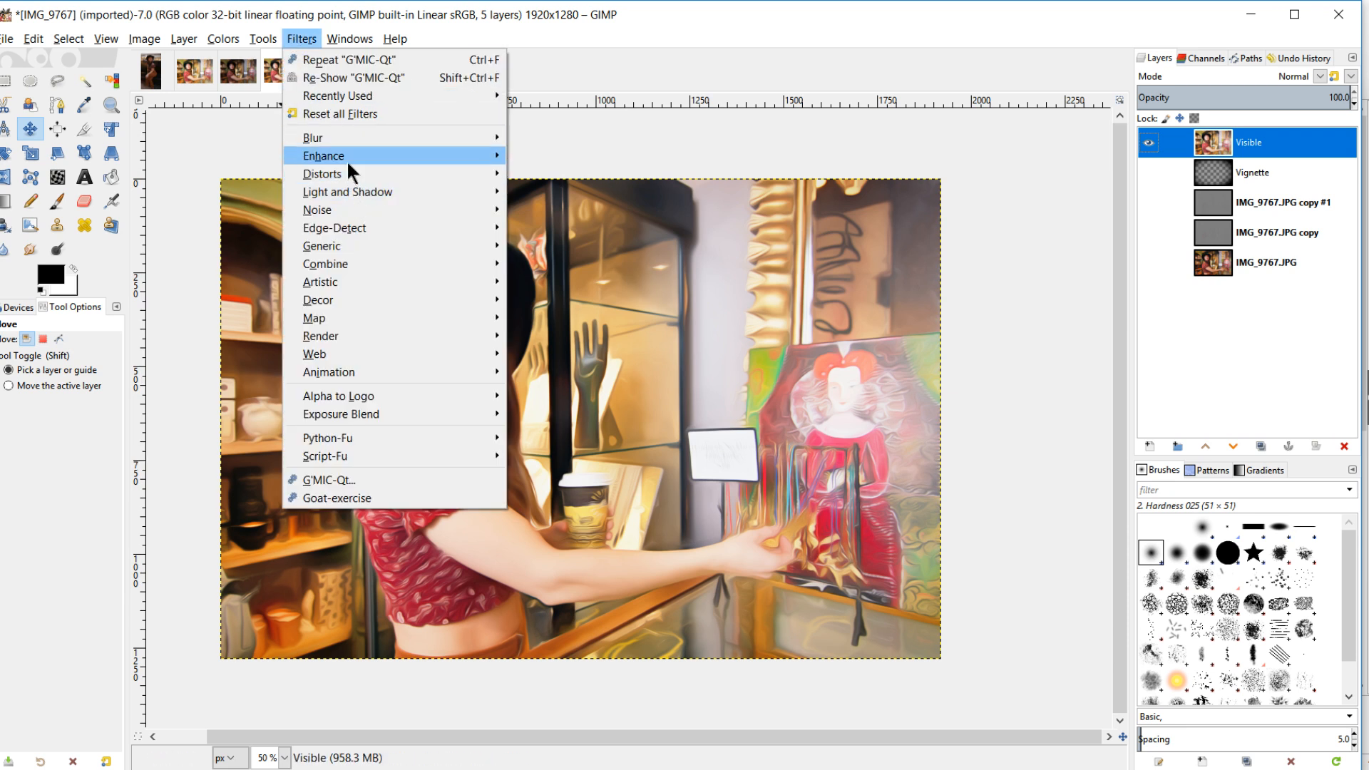
{"action": "mouse_move", "coordinate": [347, 155]}
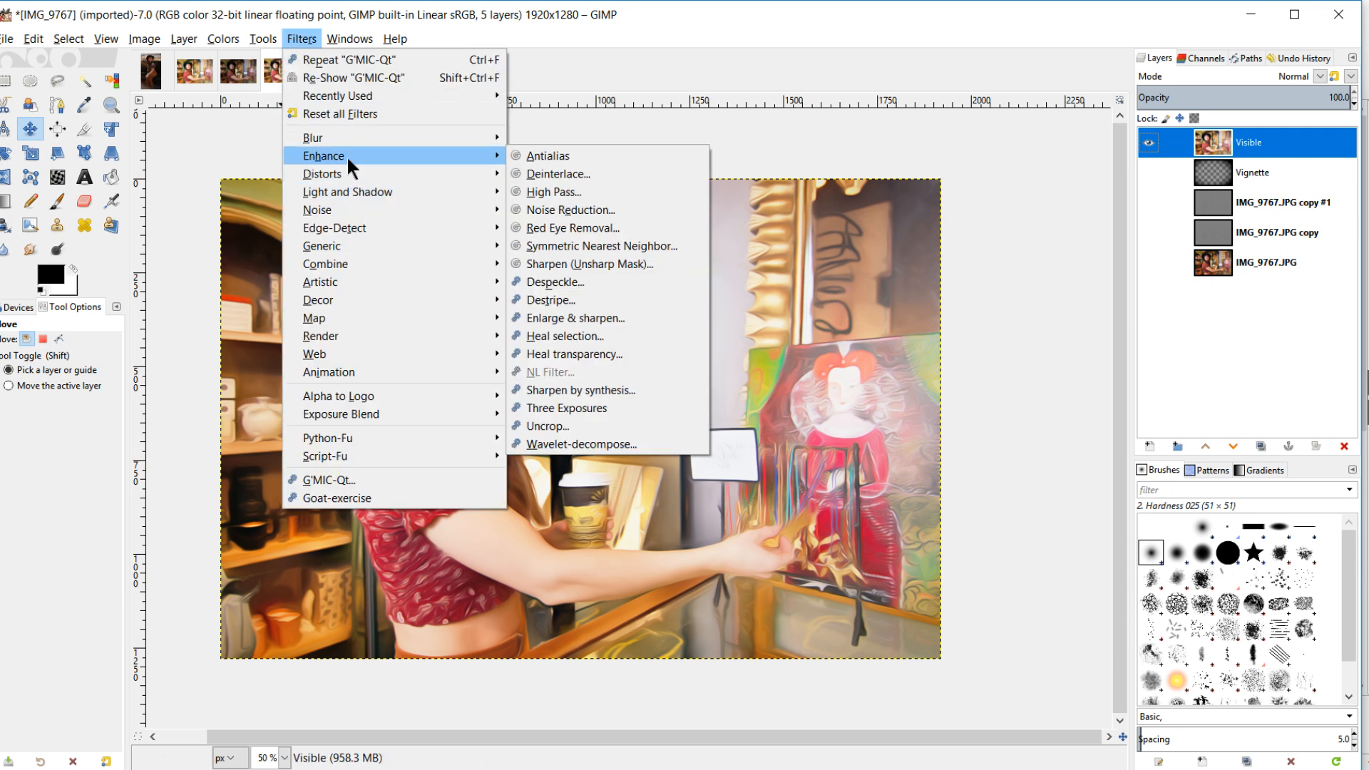
{"action": "left_click", "coordinate": [588, 263]}
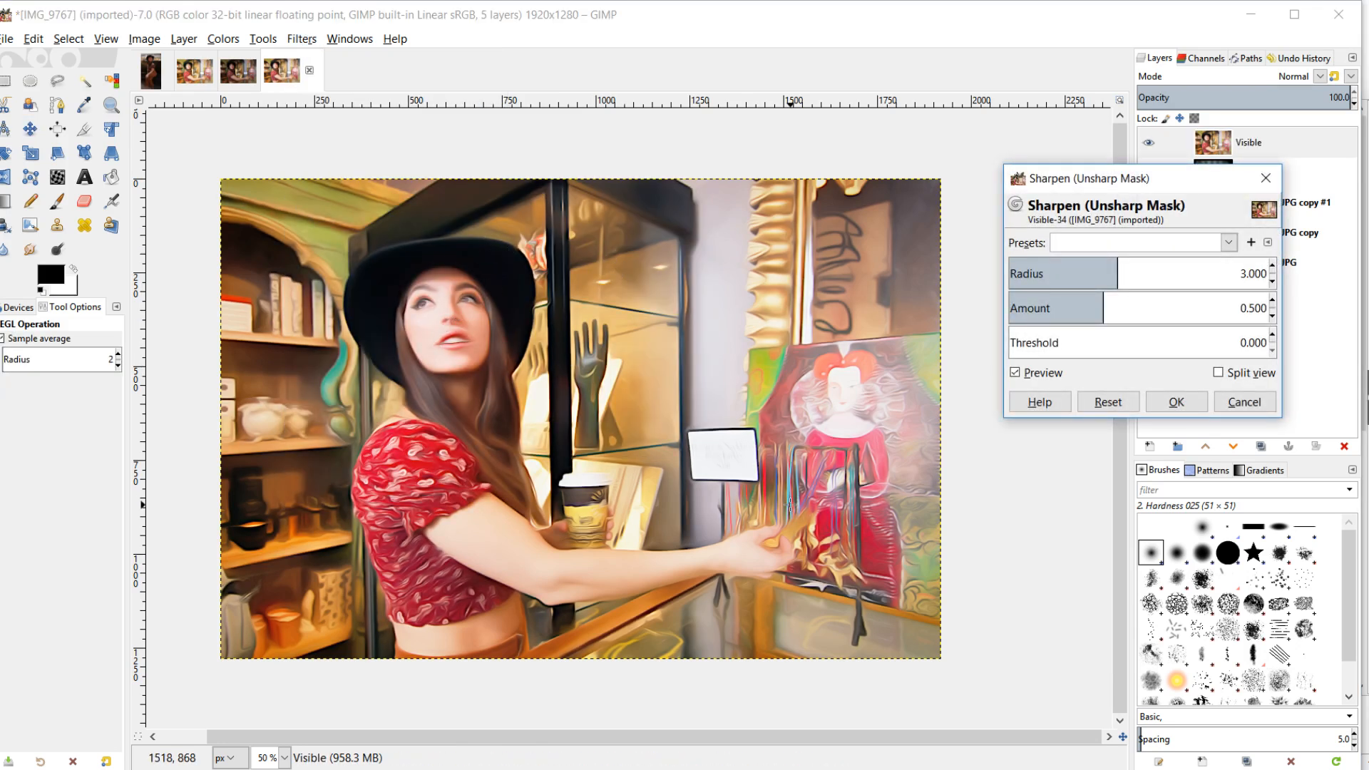
{"action": "left_click", "coordinate": [1174, 401]}
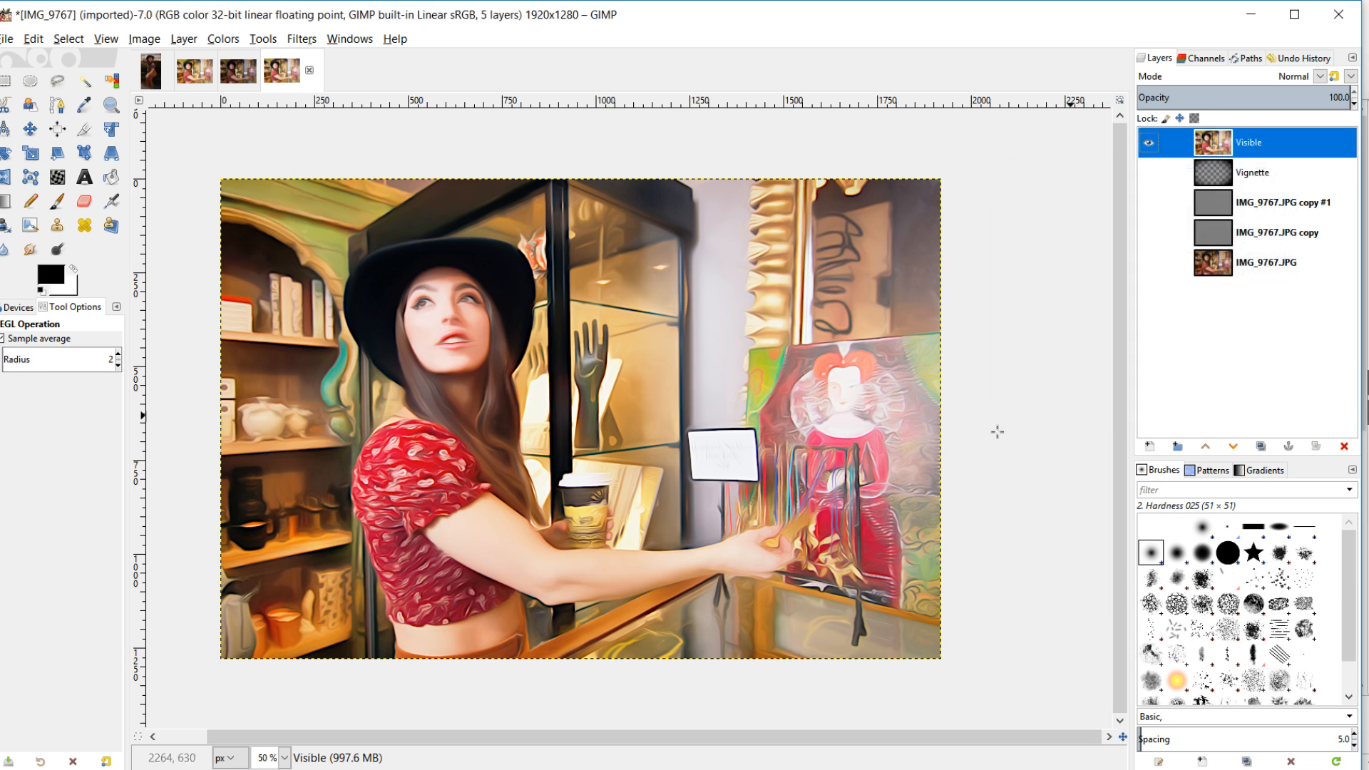